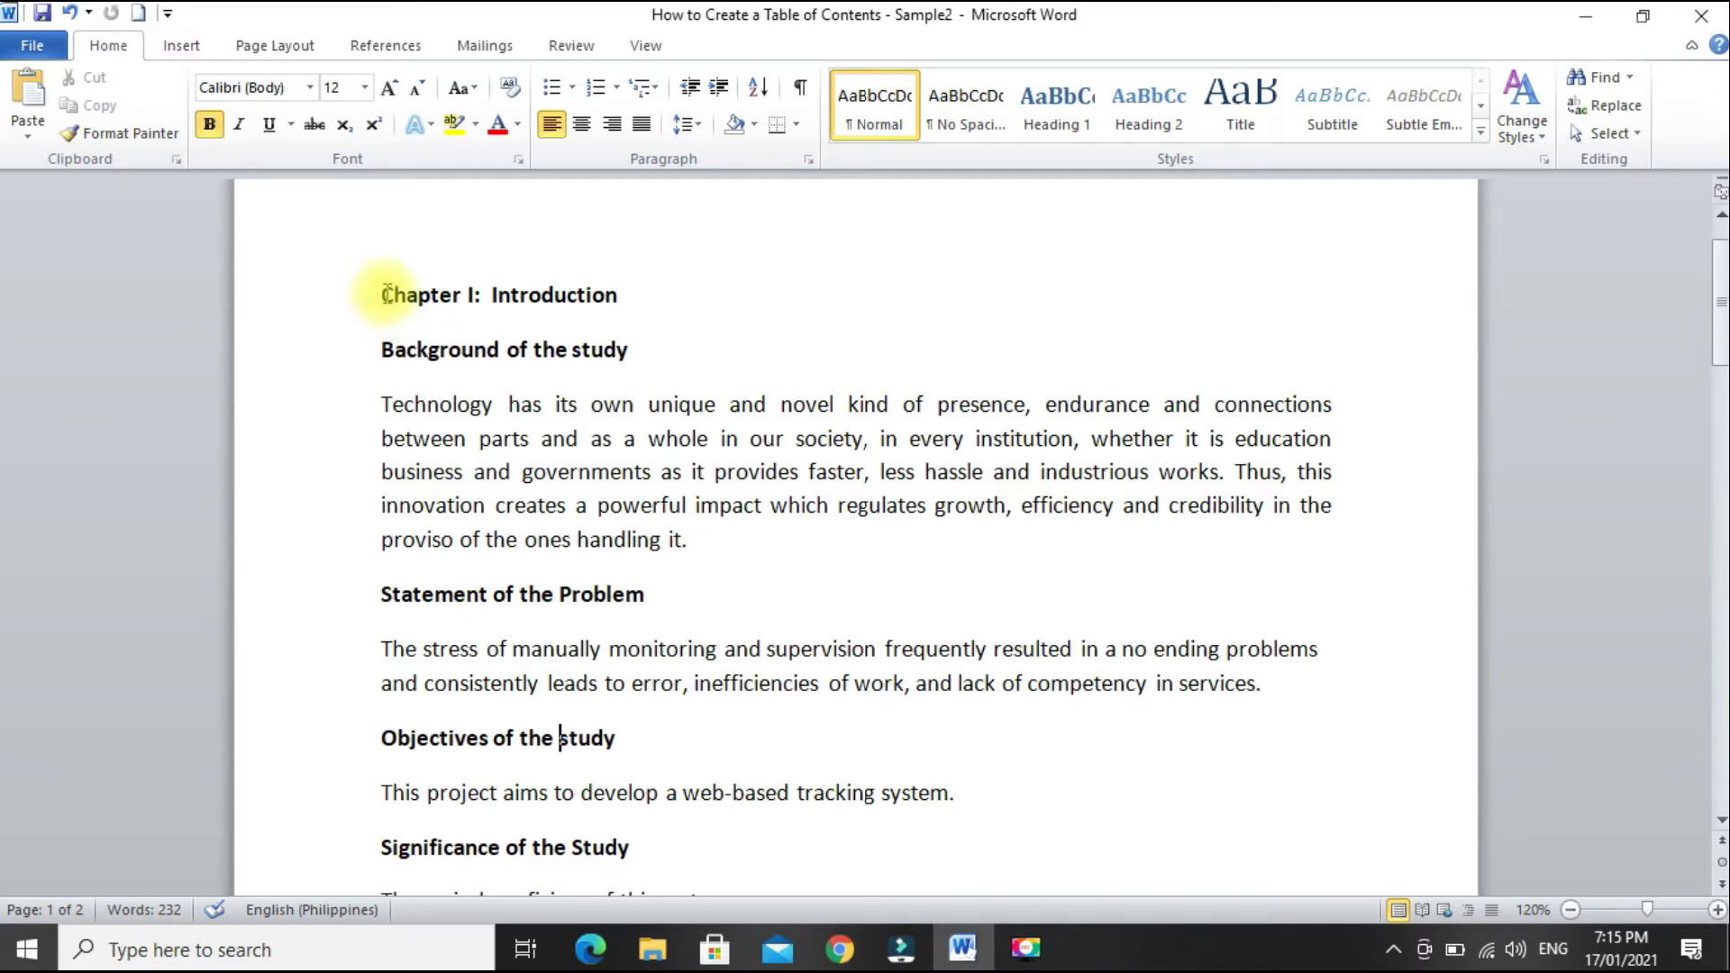
# - Apply Heading 1 to 'Chapter I: Introduction'
pyautogui.click(1045, 126)
pyautogui.hotkey('ctrl', 'z')
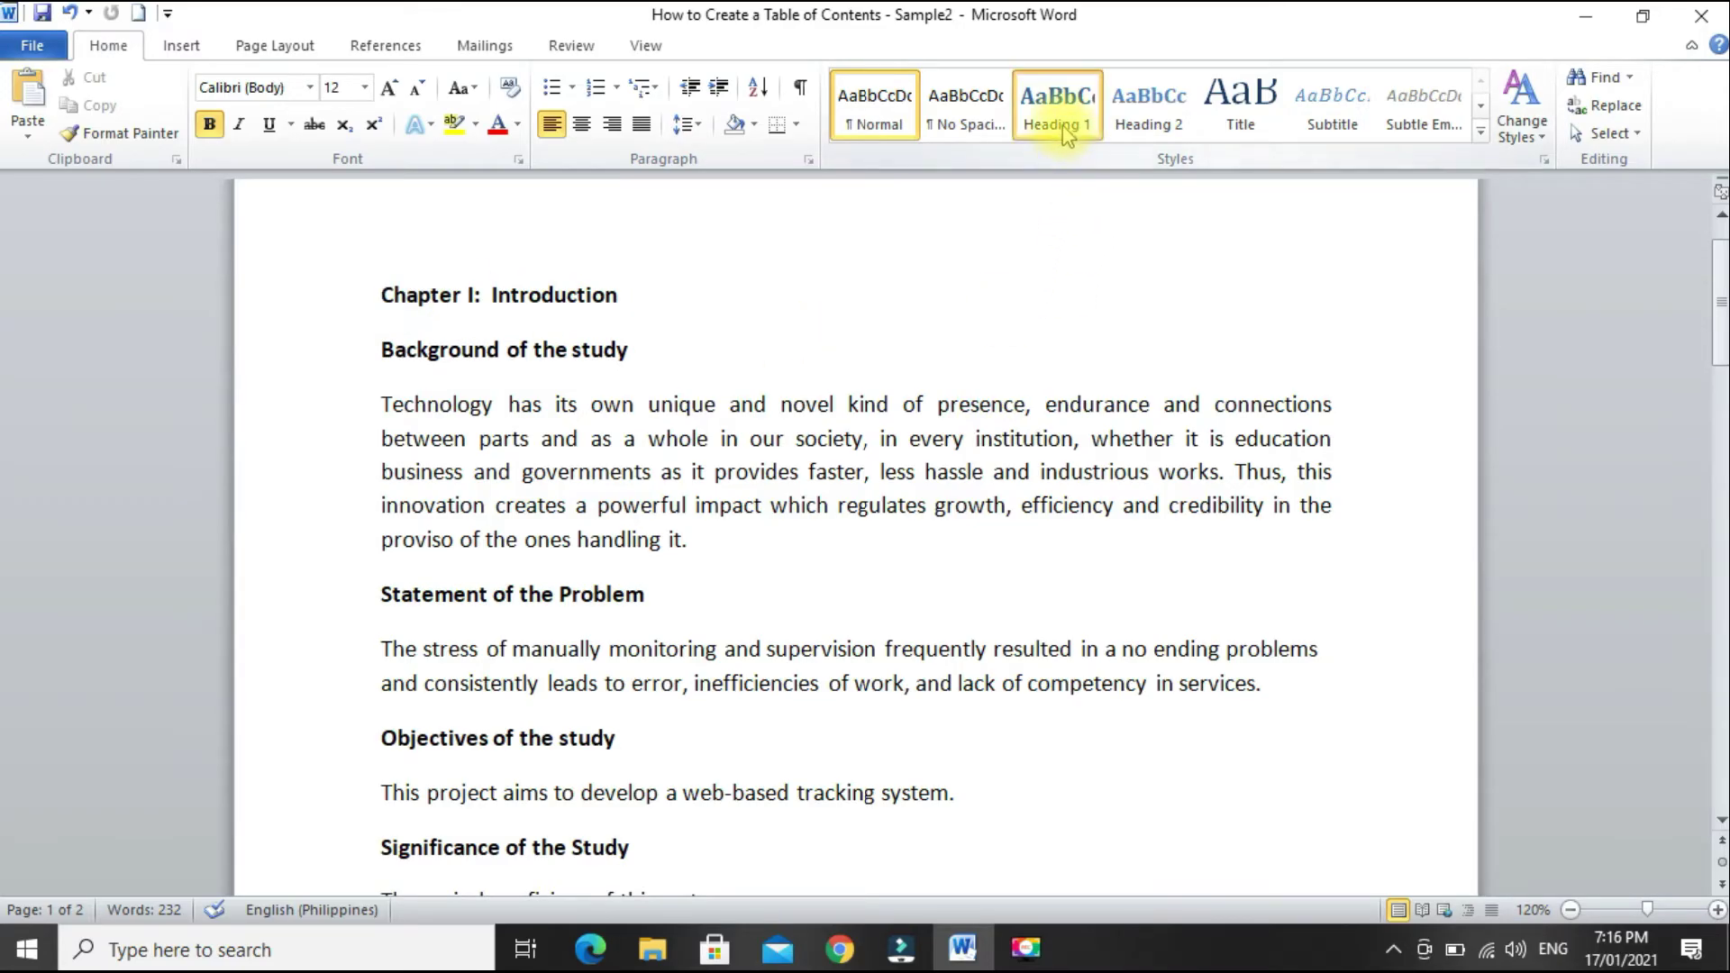
pyautogui.click(1056, 101)
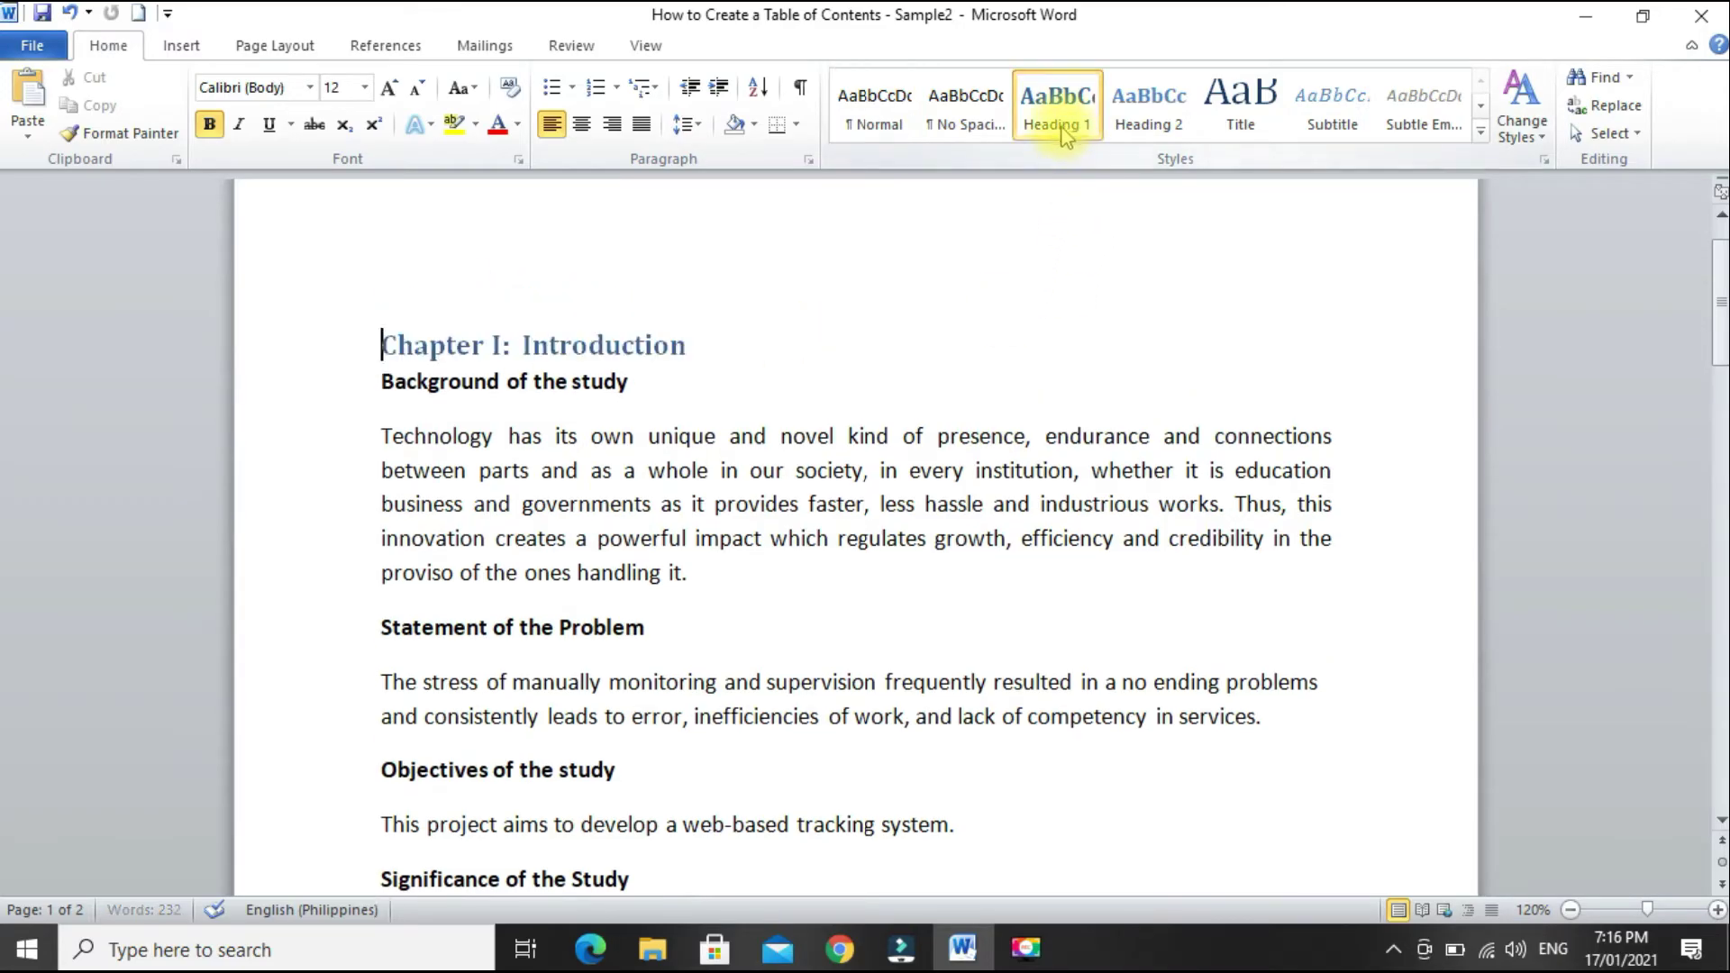
# - Apply Heading 2 to Background of the study, Statement of the Problem, Objectives, Significance, and Scope and Limitation
pyautogui.click(380, 382)
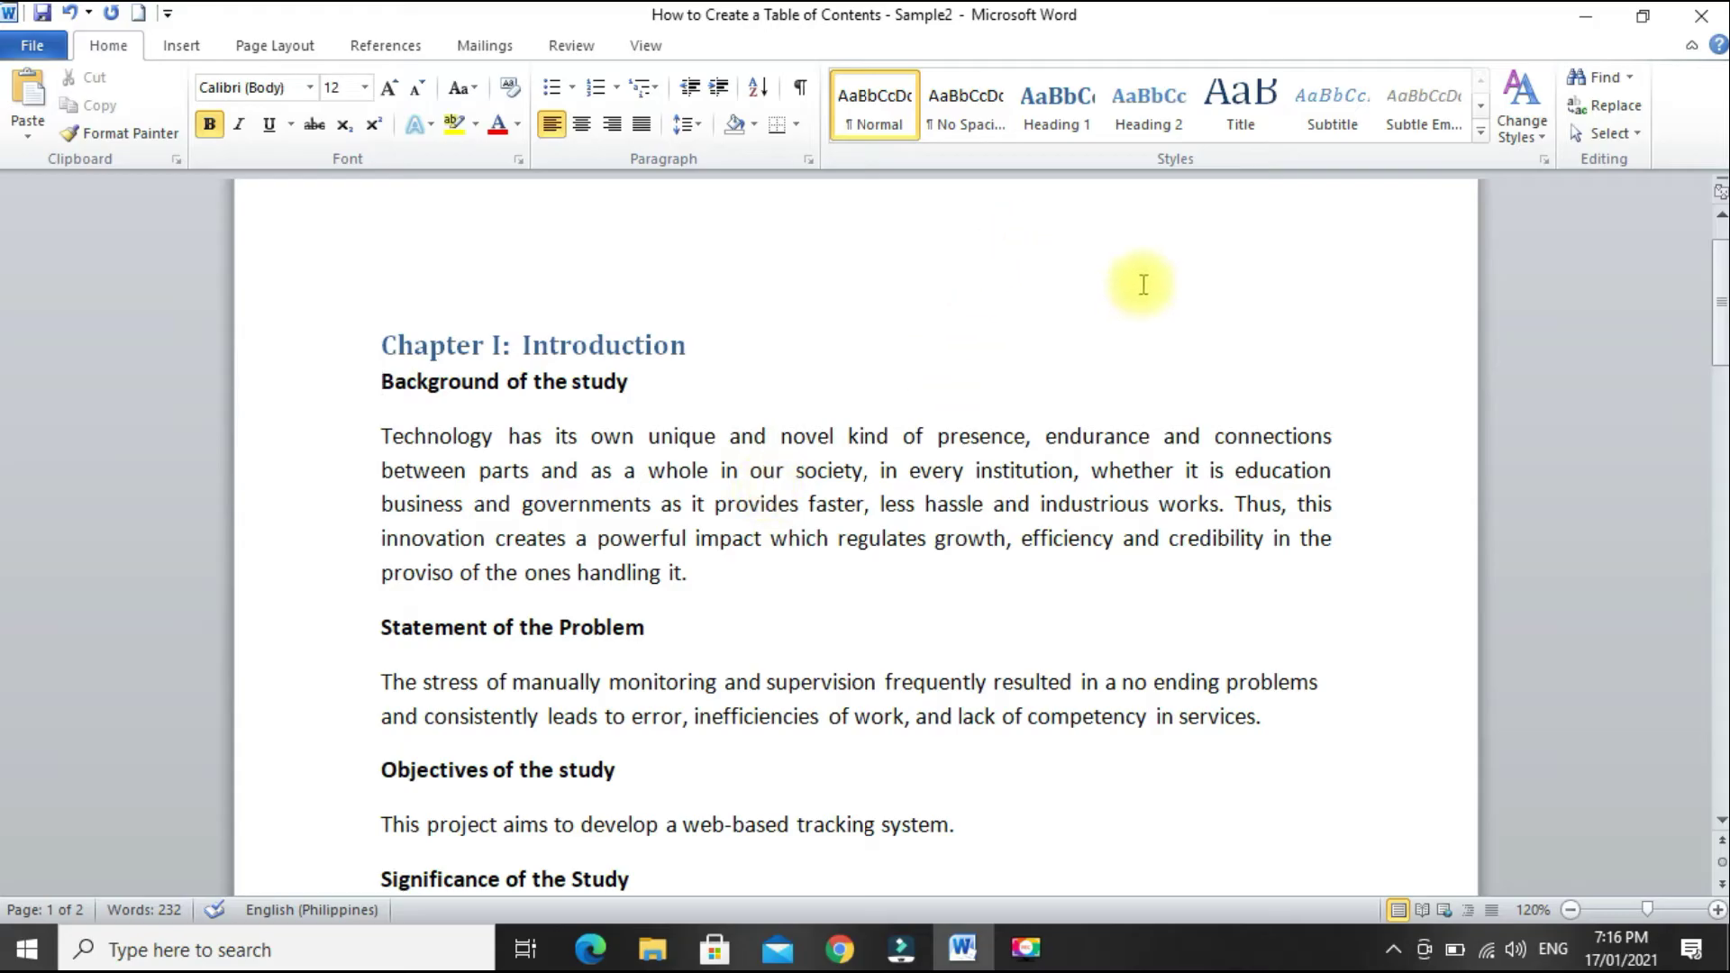
pyautogui.click(1152, 122)
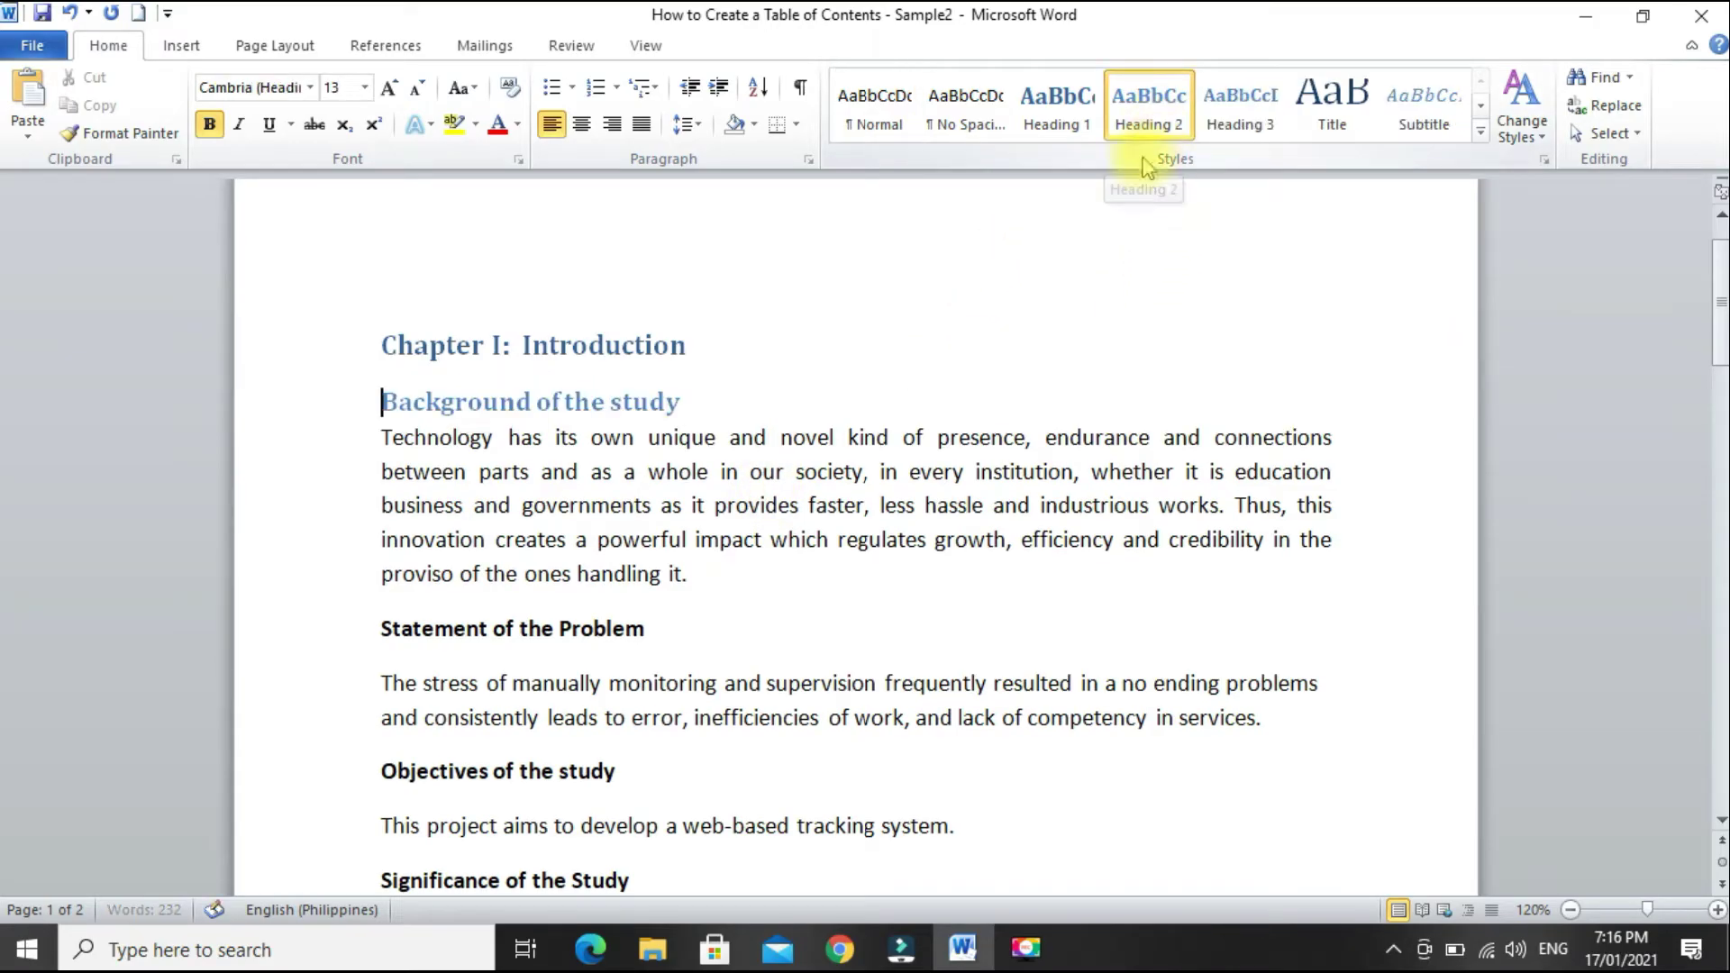
pyautogui.scroll(-2, 602, 594)
pyautogui.click(382, 484)
pyautogui.click(1149, 118)
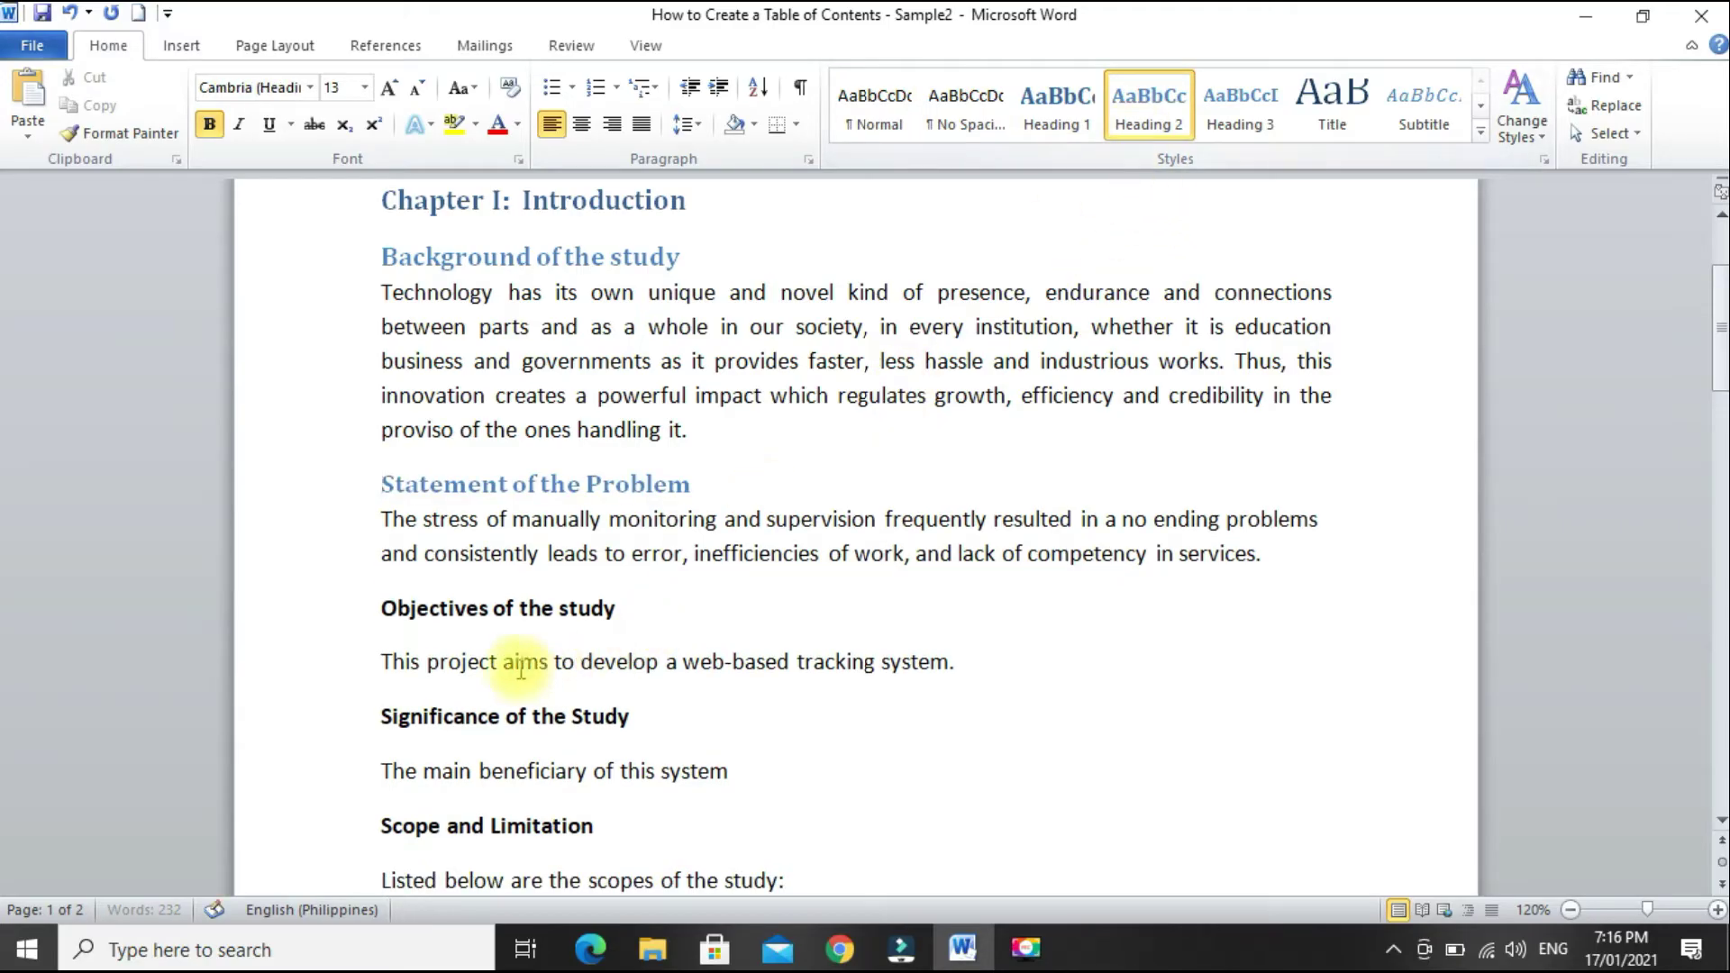
pyautogui.click(384, 609)
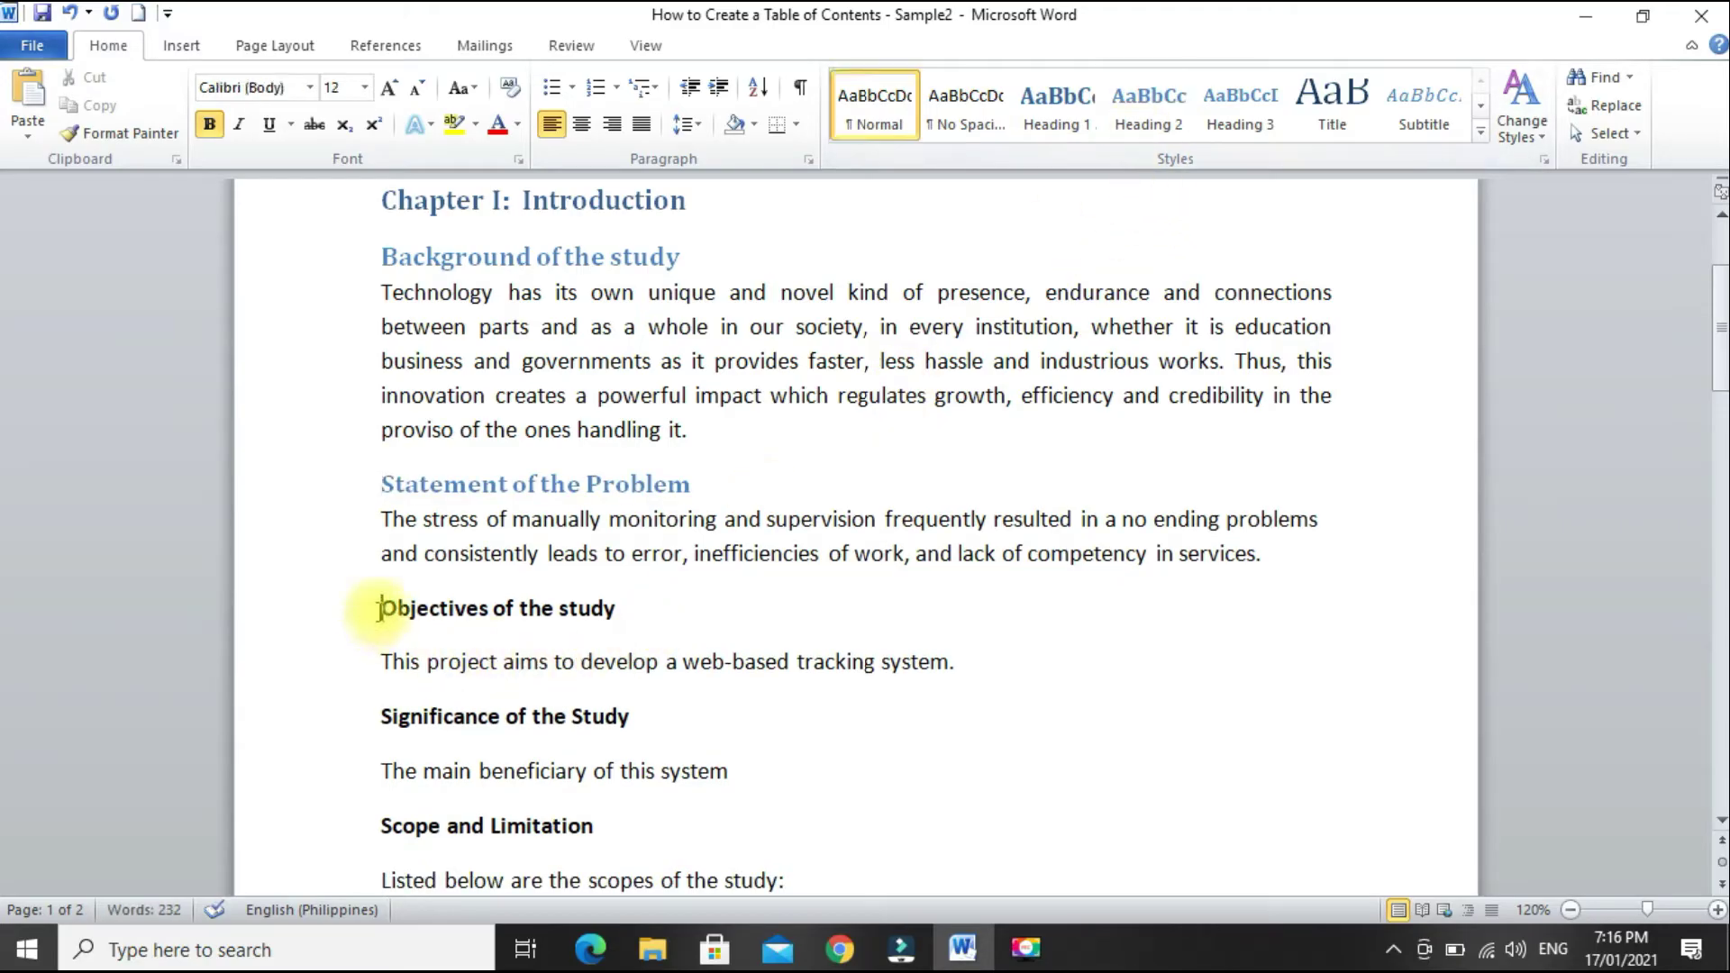
pyautogui.click(1135, 139)
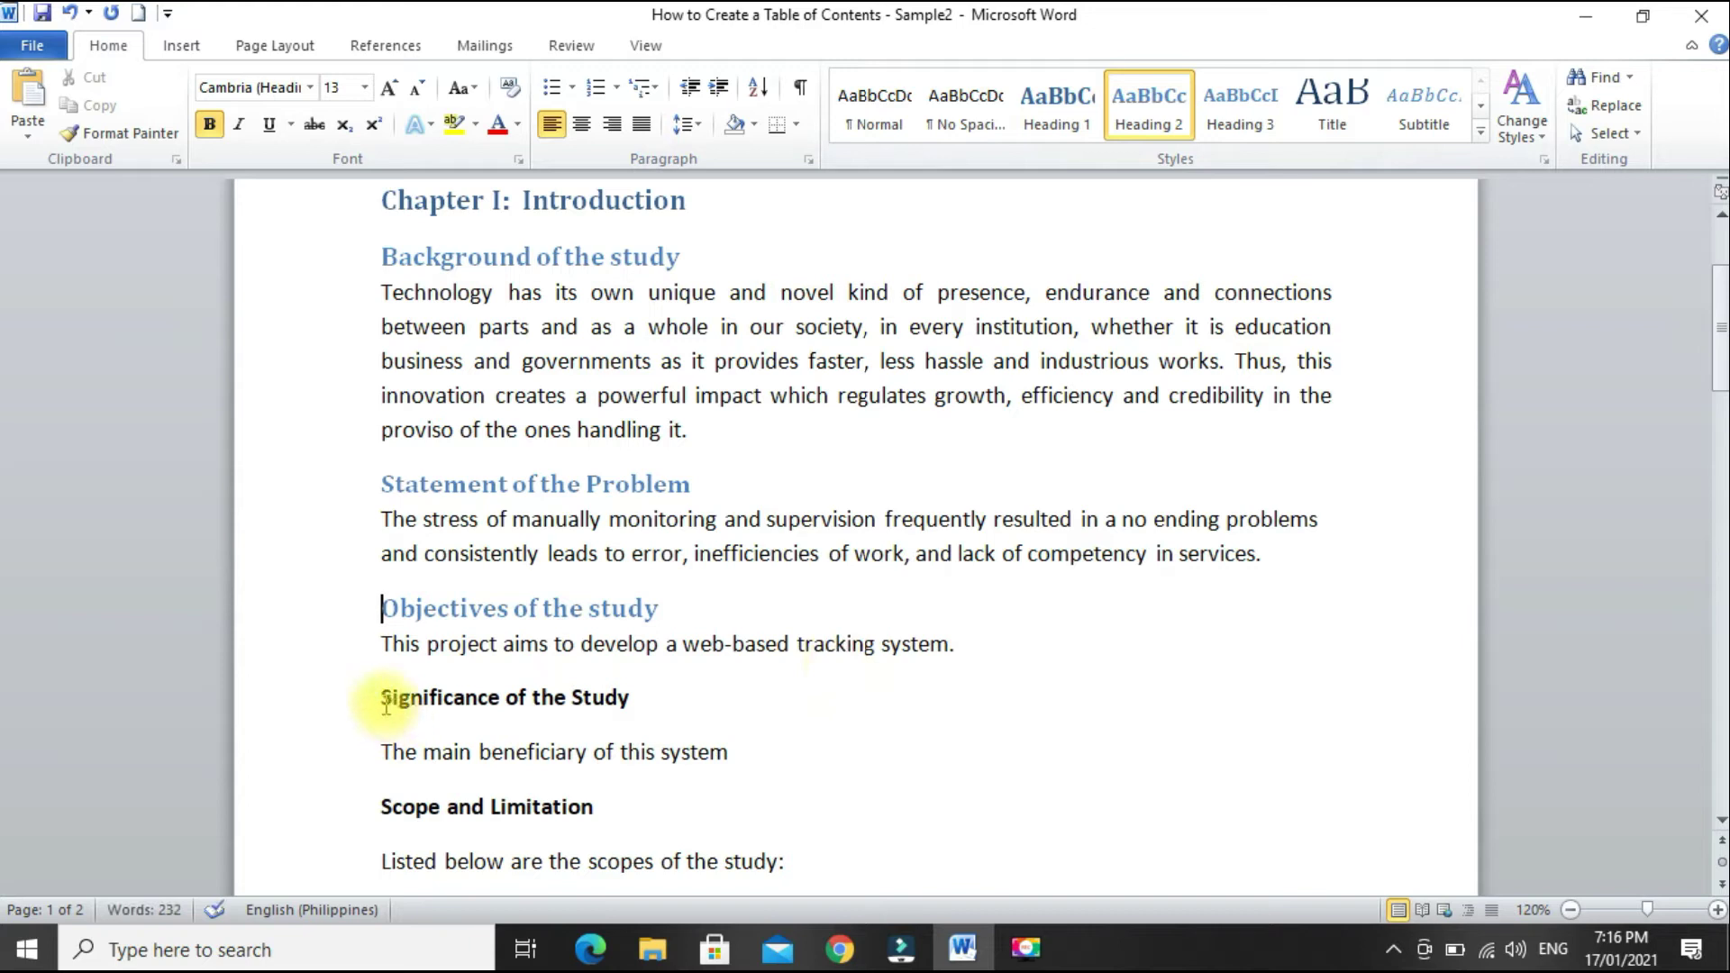
pyautogui.click(386, 706)
pyautogui.click(1147, 112)
pyautogui.scroll(-2, 593, 622)
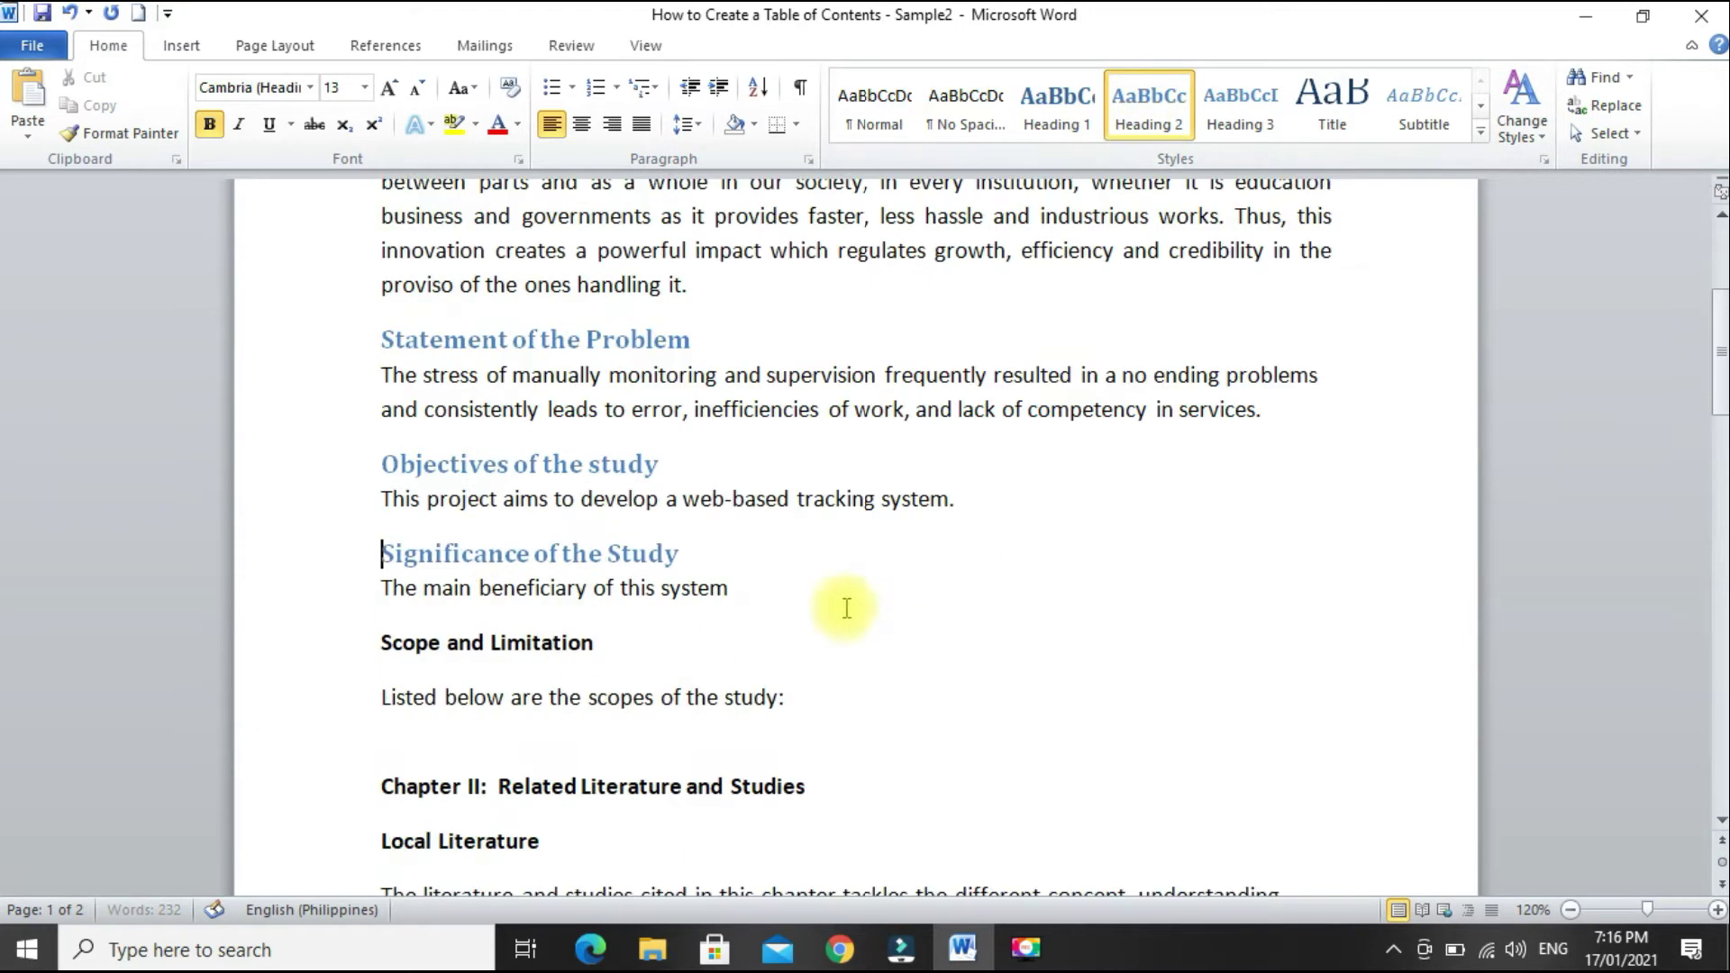
pyautogui.click(385, 645)
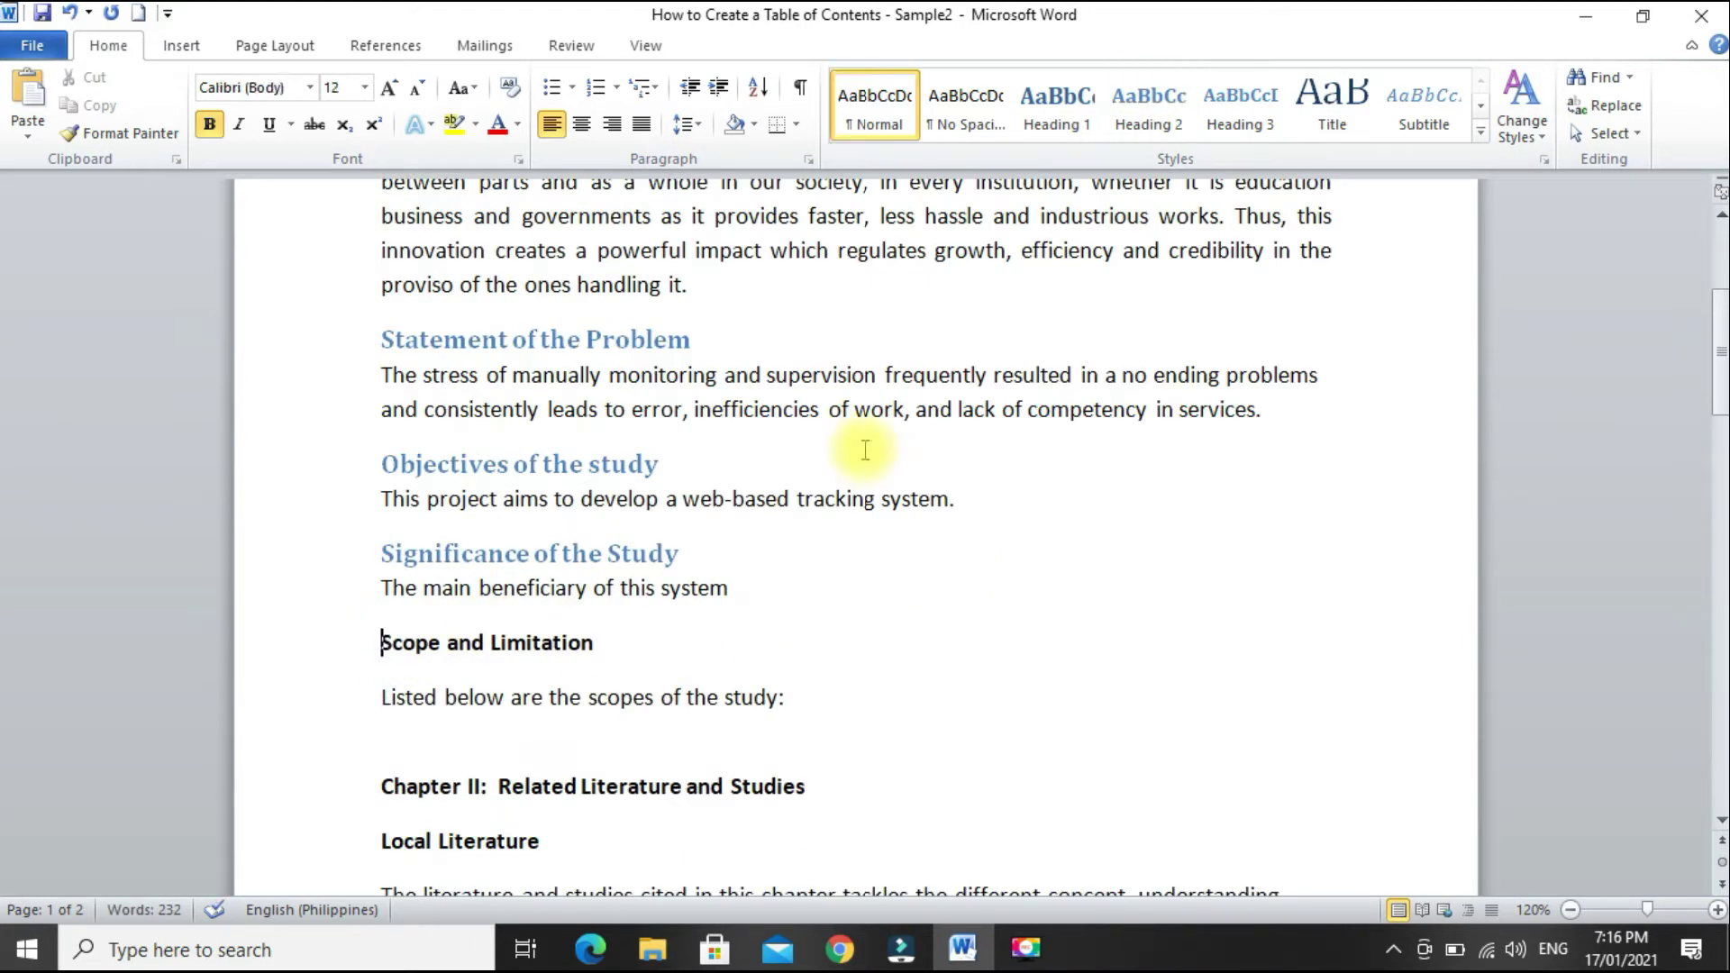
pyautogui.click(1180, 115)
pyautogui.scroll(-2, 792, 619)
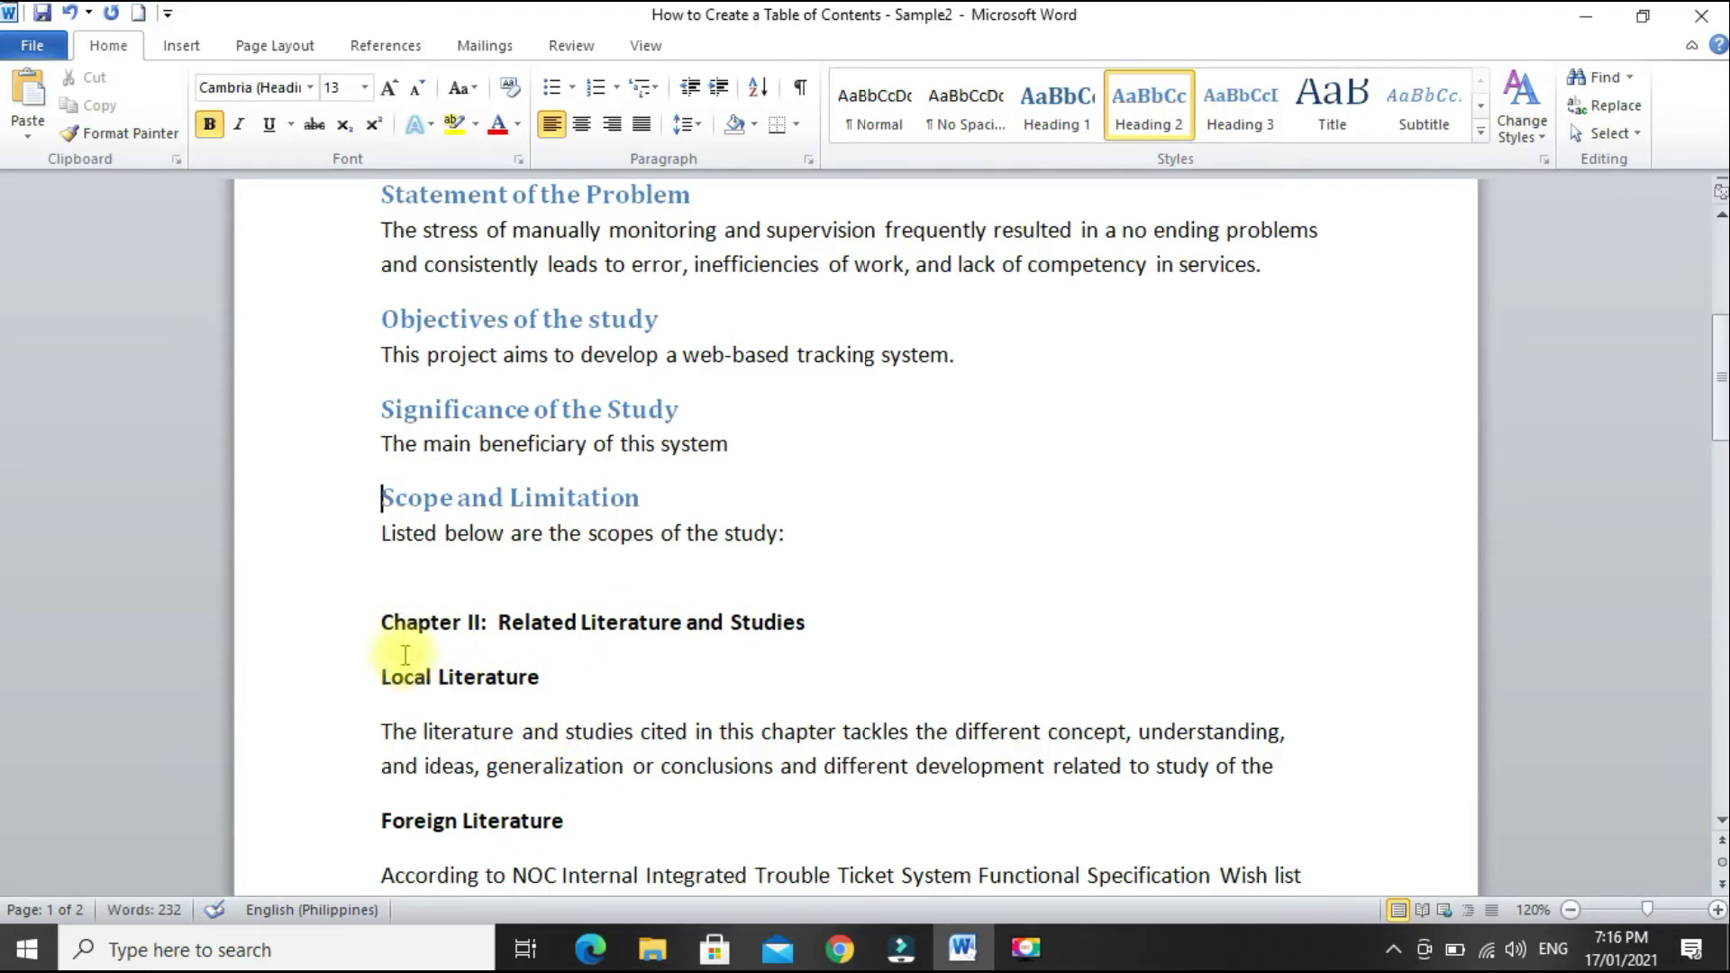
# - Make the Chapter II title Heading 1 and Local Literature and Foreign Literature Heading 2
pyautogui.click(382, 621)
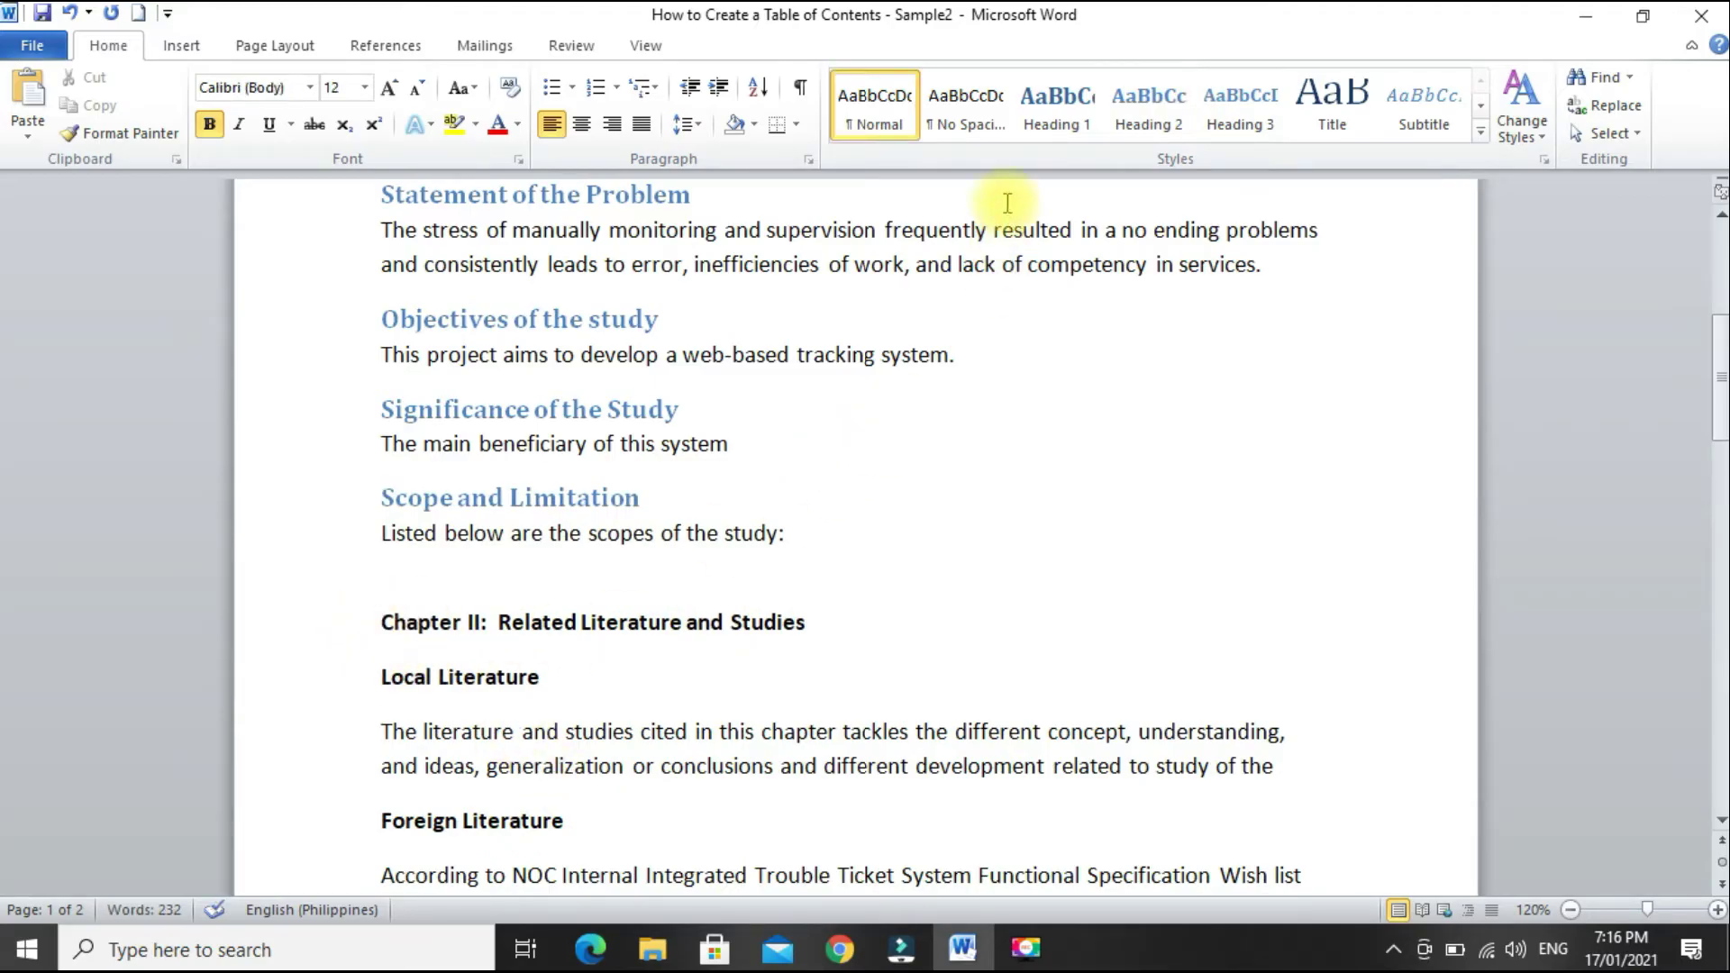
pyautogui.click(1045, 101)
pyautogui.scroll(-2, 938, 657)
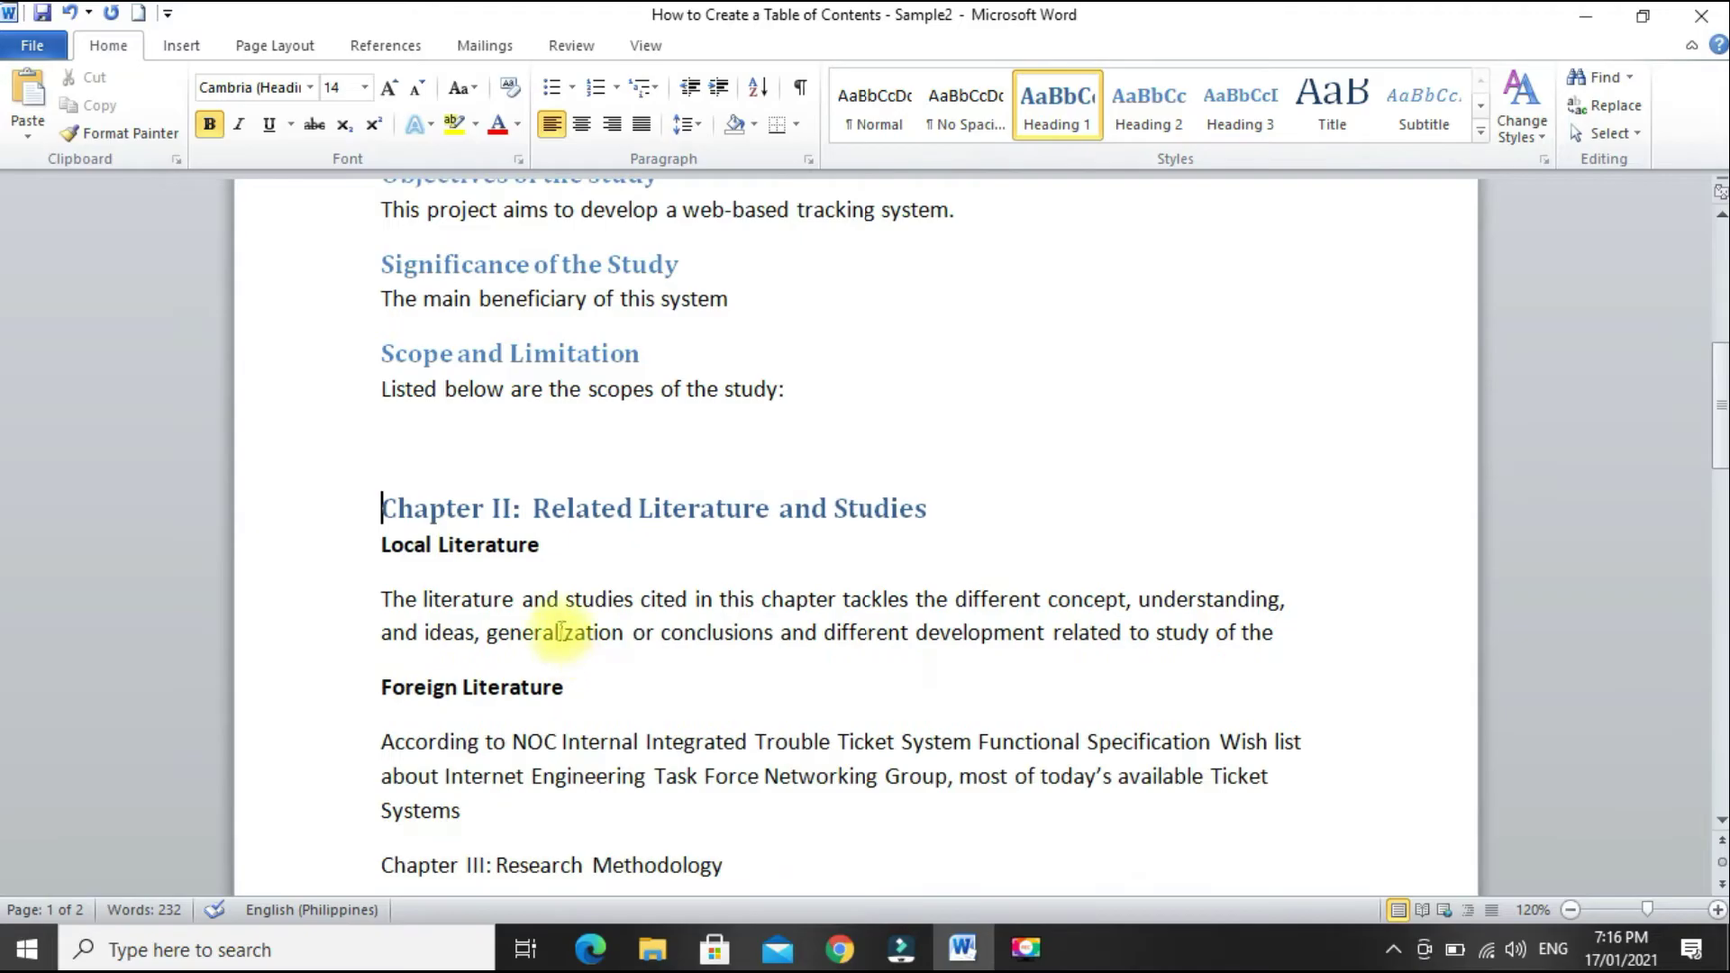
pyautogui.click(375, 547)
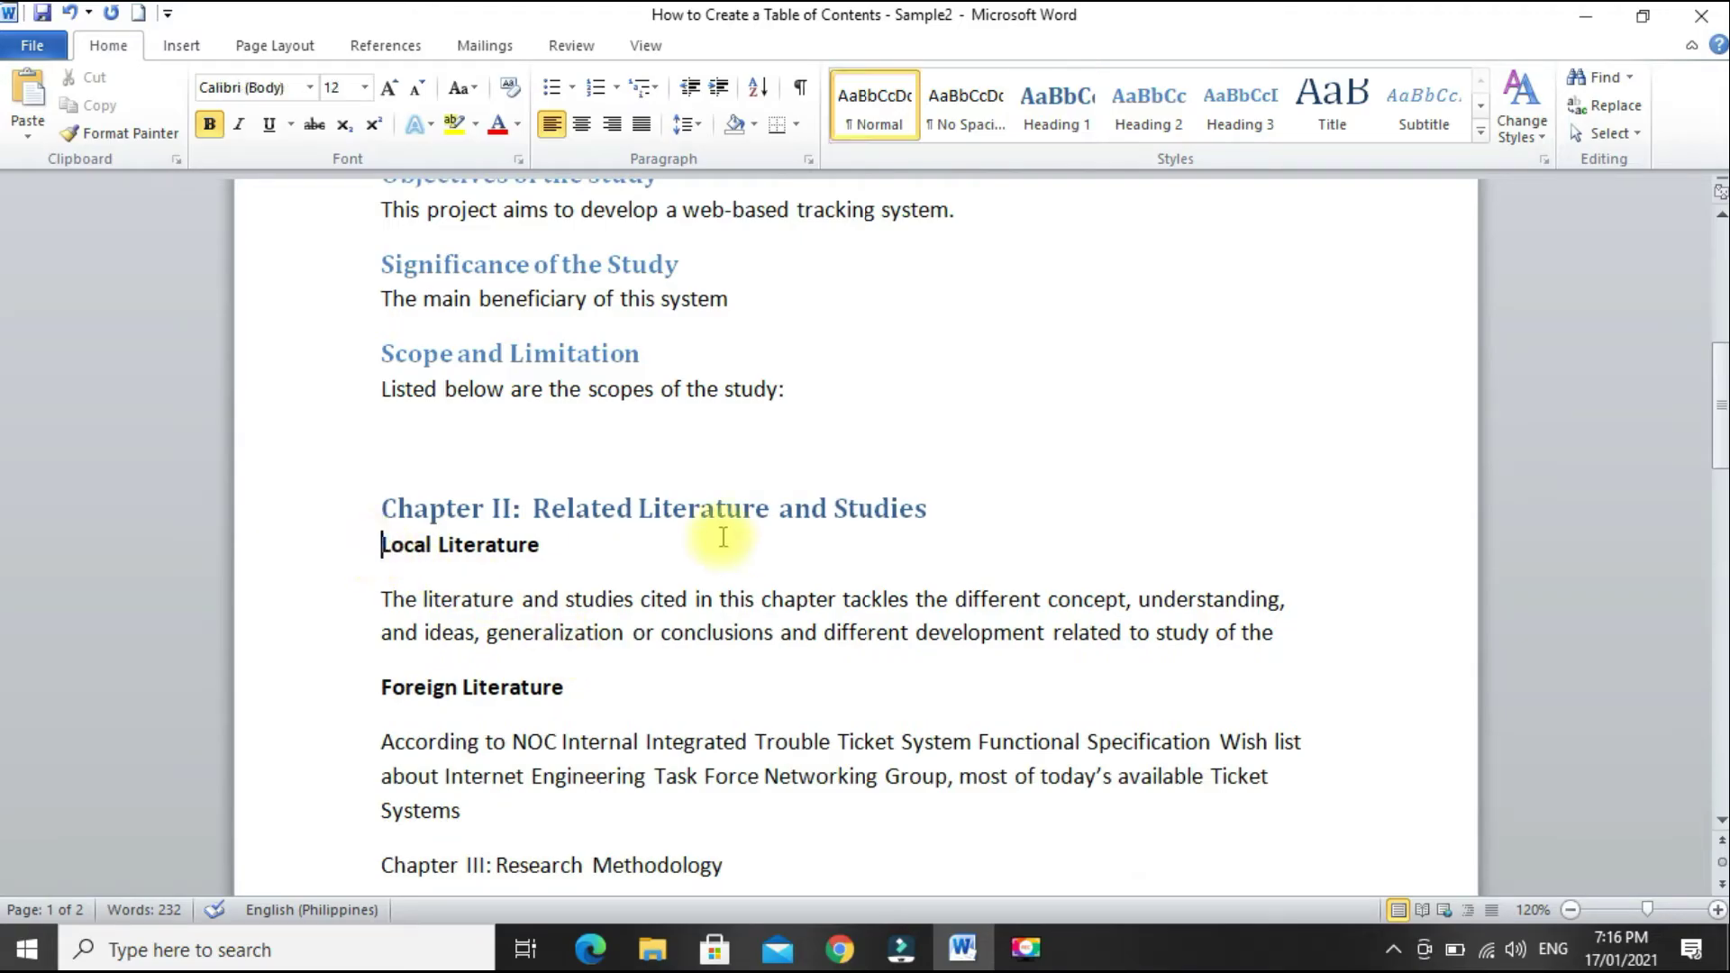
pyautogui.click(1149, 101)
pyautogui.click(383, 690)
pyautogui.click(1144, 112)
pyautogui.scroll(-3, 888, 703)
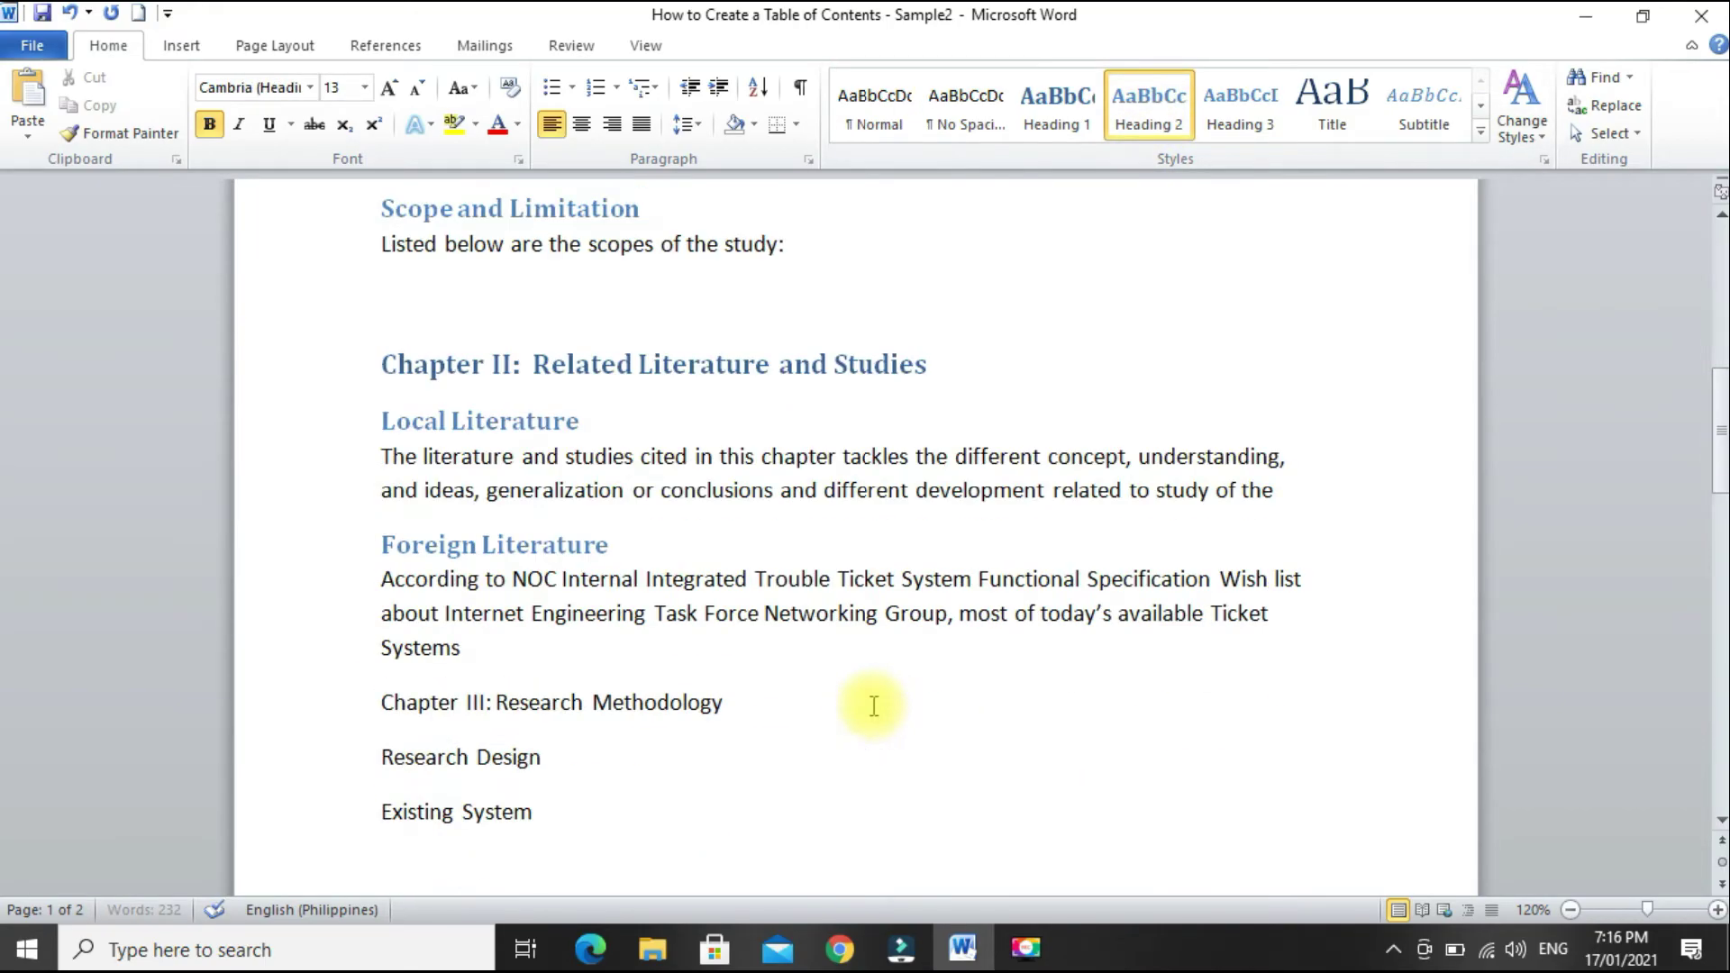
# - Make Chapter III Heading 1 and Research Design, Existing System, Propose System, Data Flow Diagram Heading 2
pyautogui.click(383, 557)
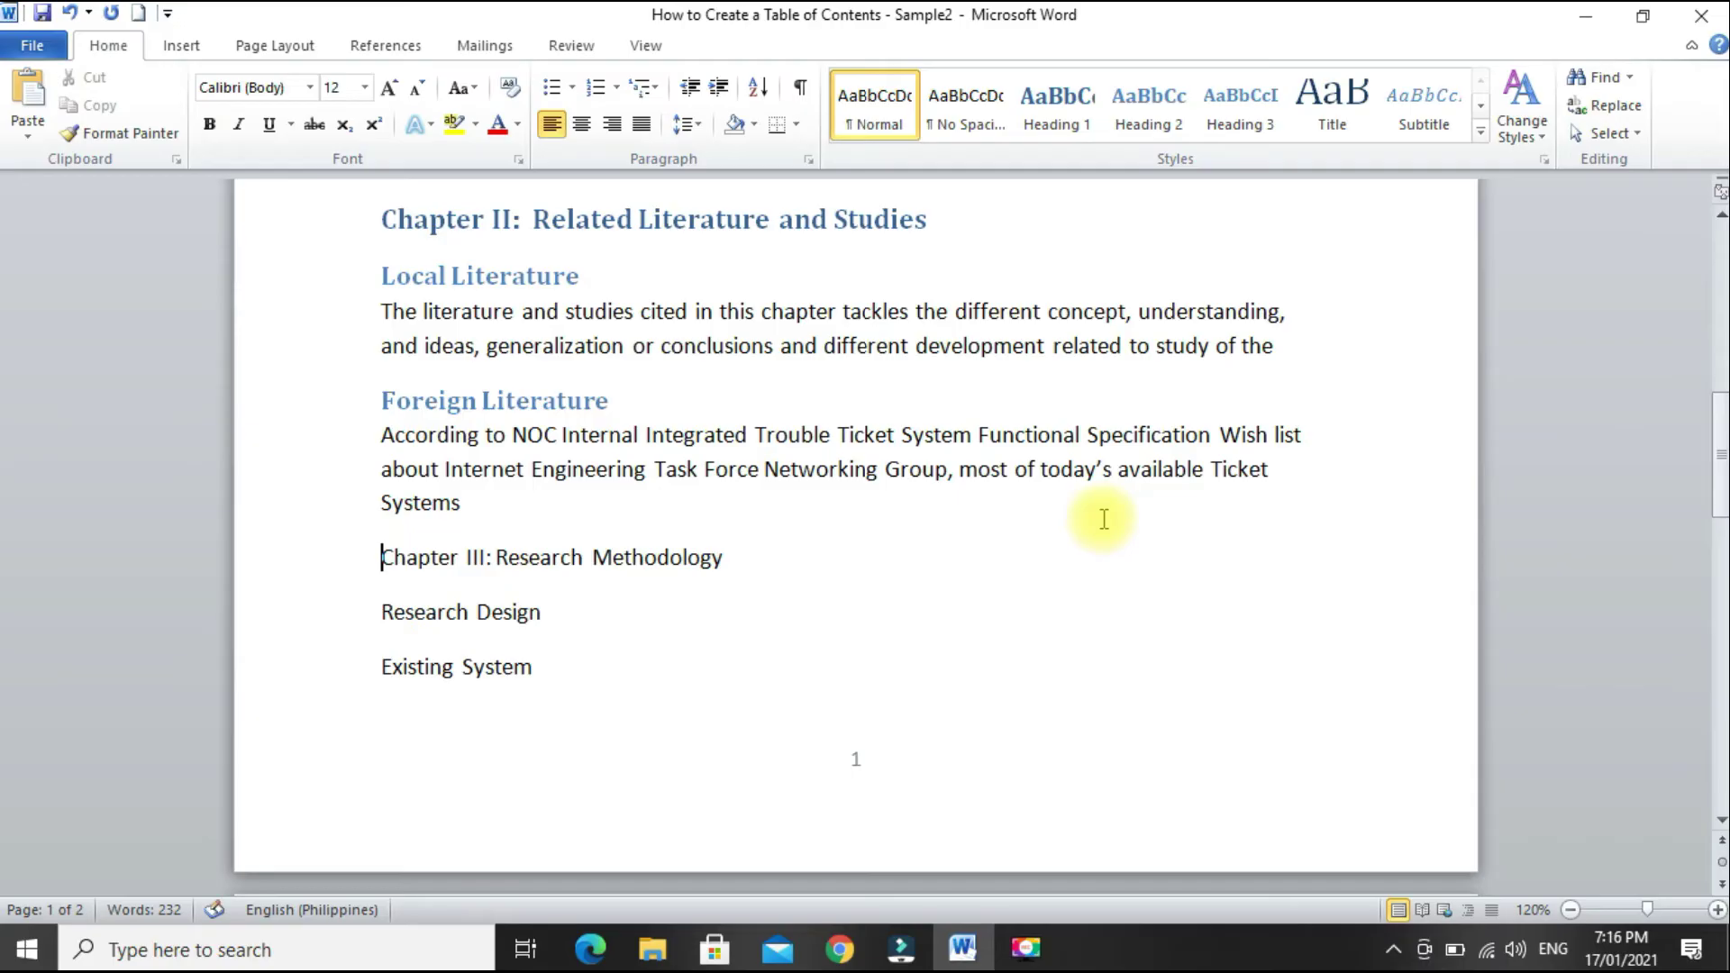
pyautogui.click(1052, 115)
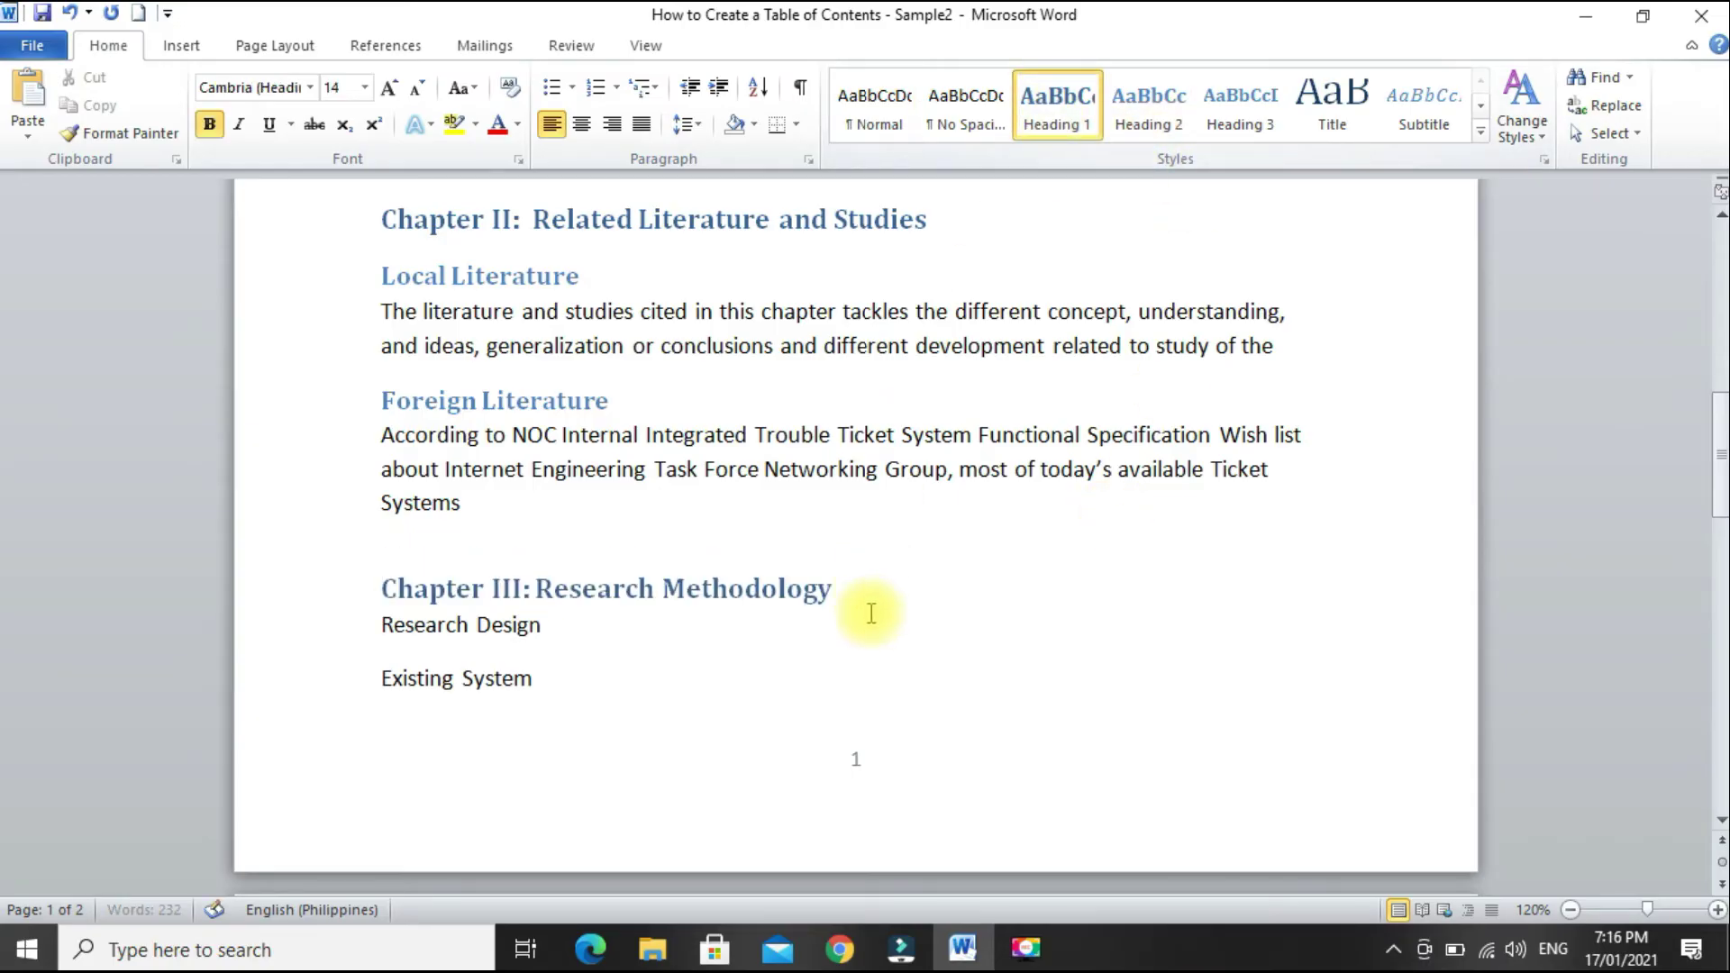
pyautogui.click(383, 625)
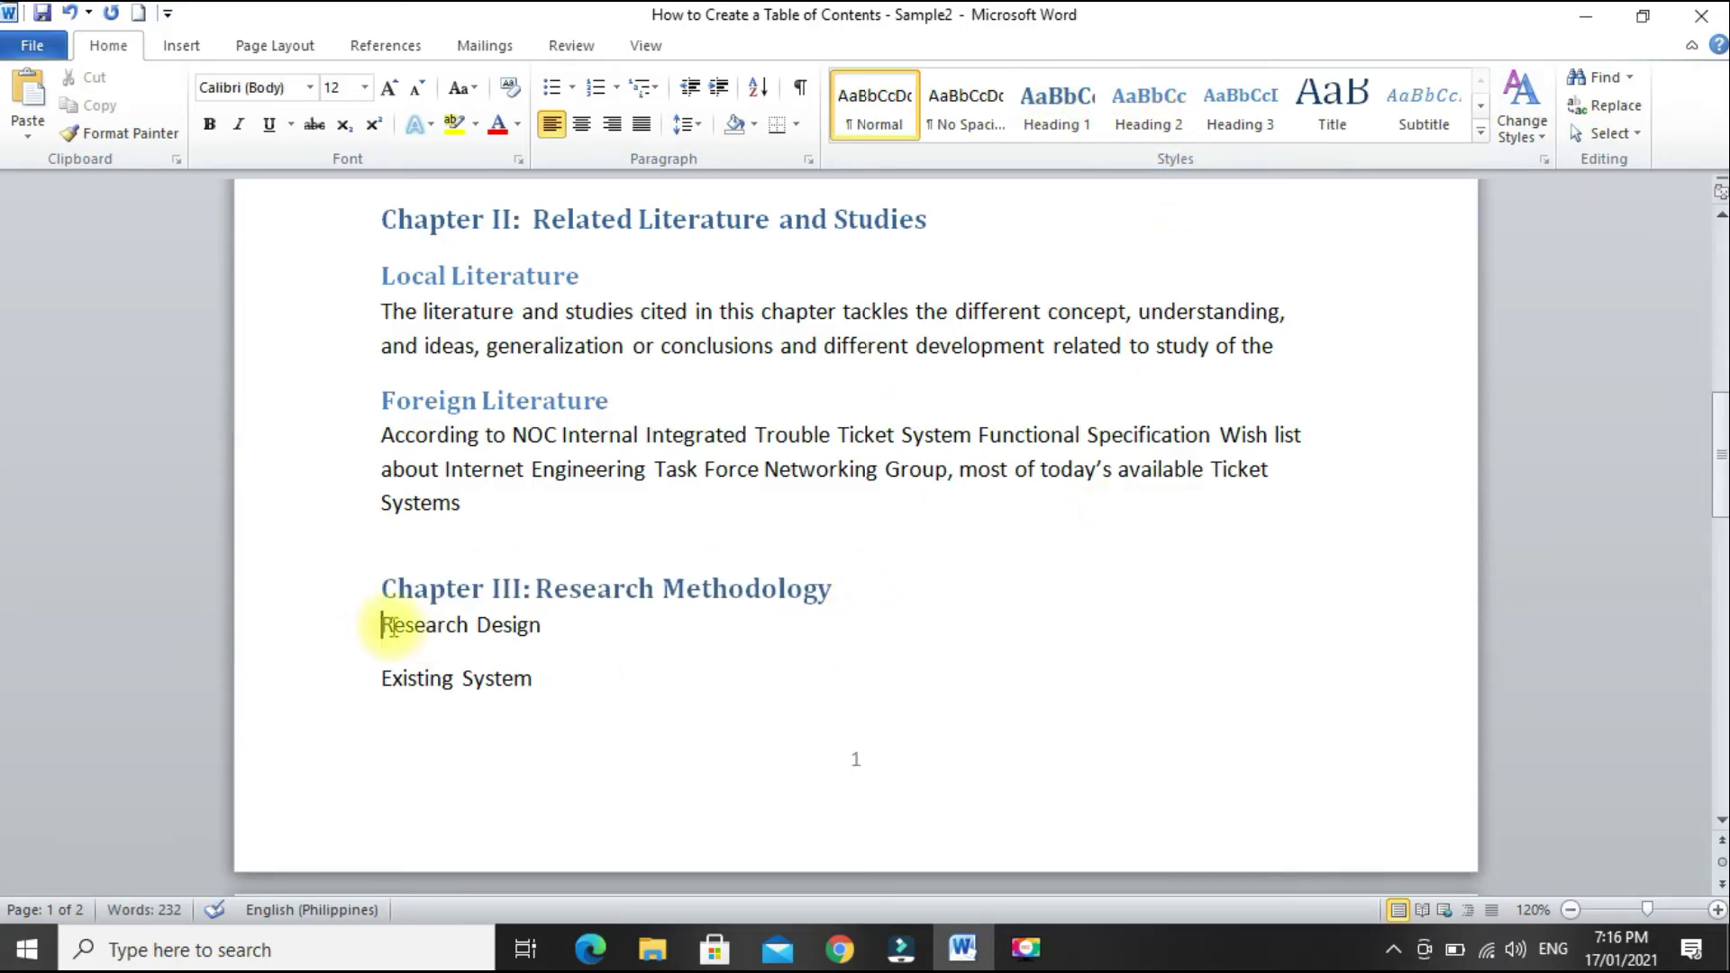
pyautogui.click(1162, 129)
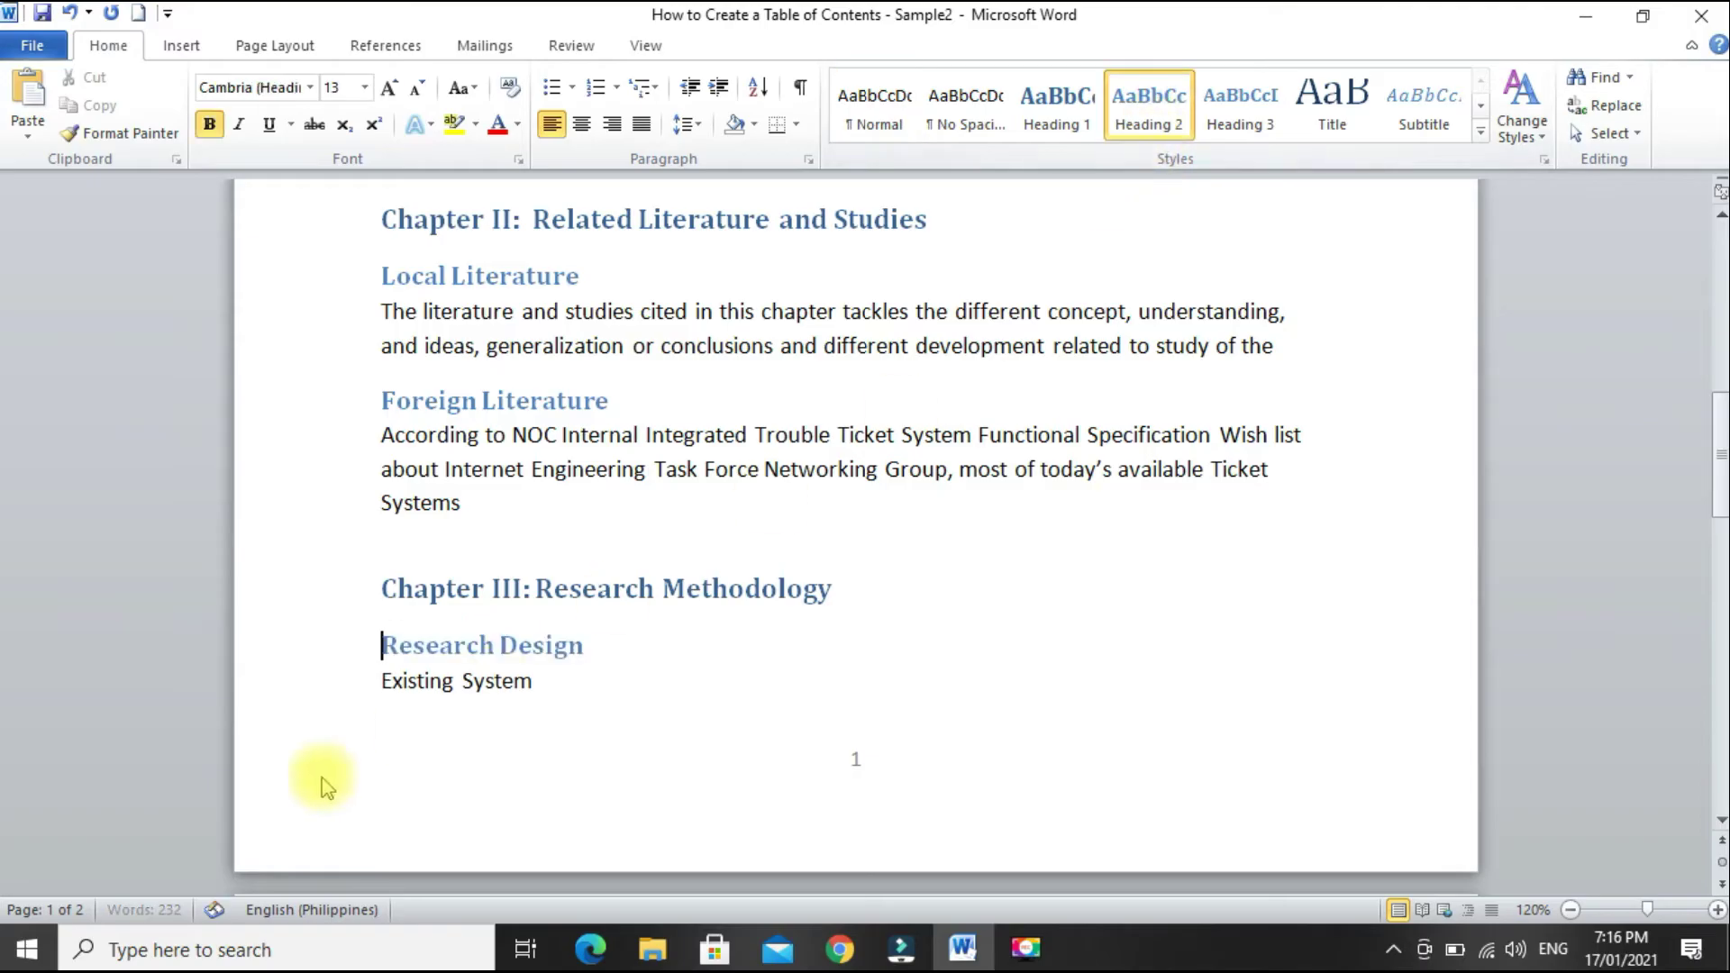
pyautogui.click(383, 681)
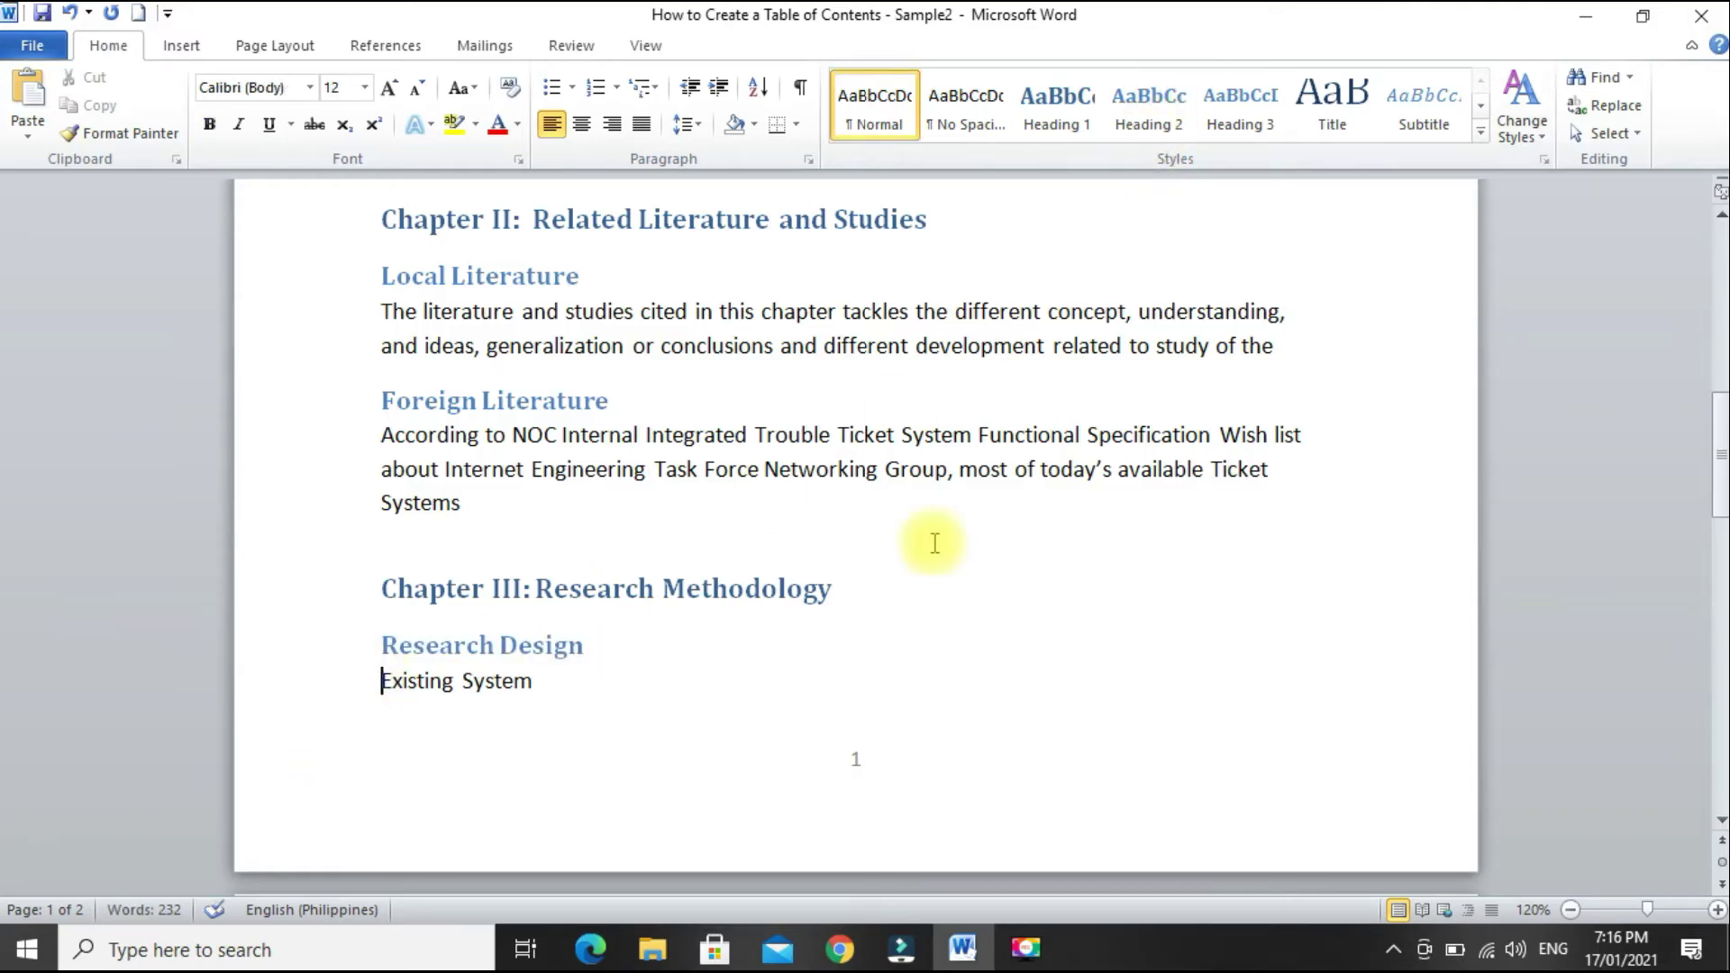
pyautogui.click(1146, 122)
pyautogui.scroll(-3, 911, 580)
pyautogui.click(382, 584)
pyautogui.click(1148, 131)
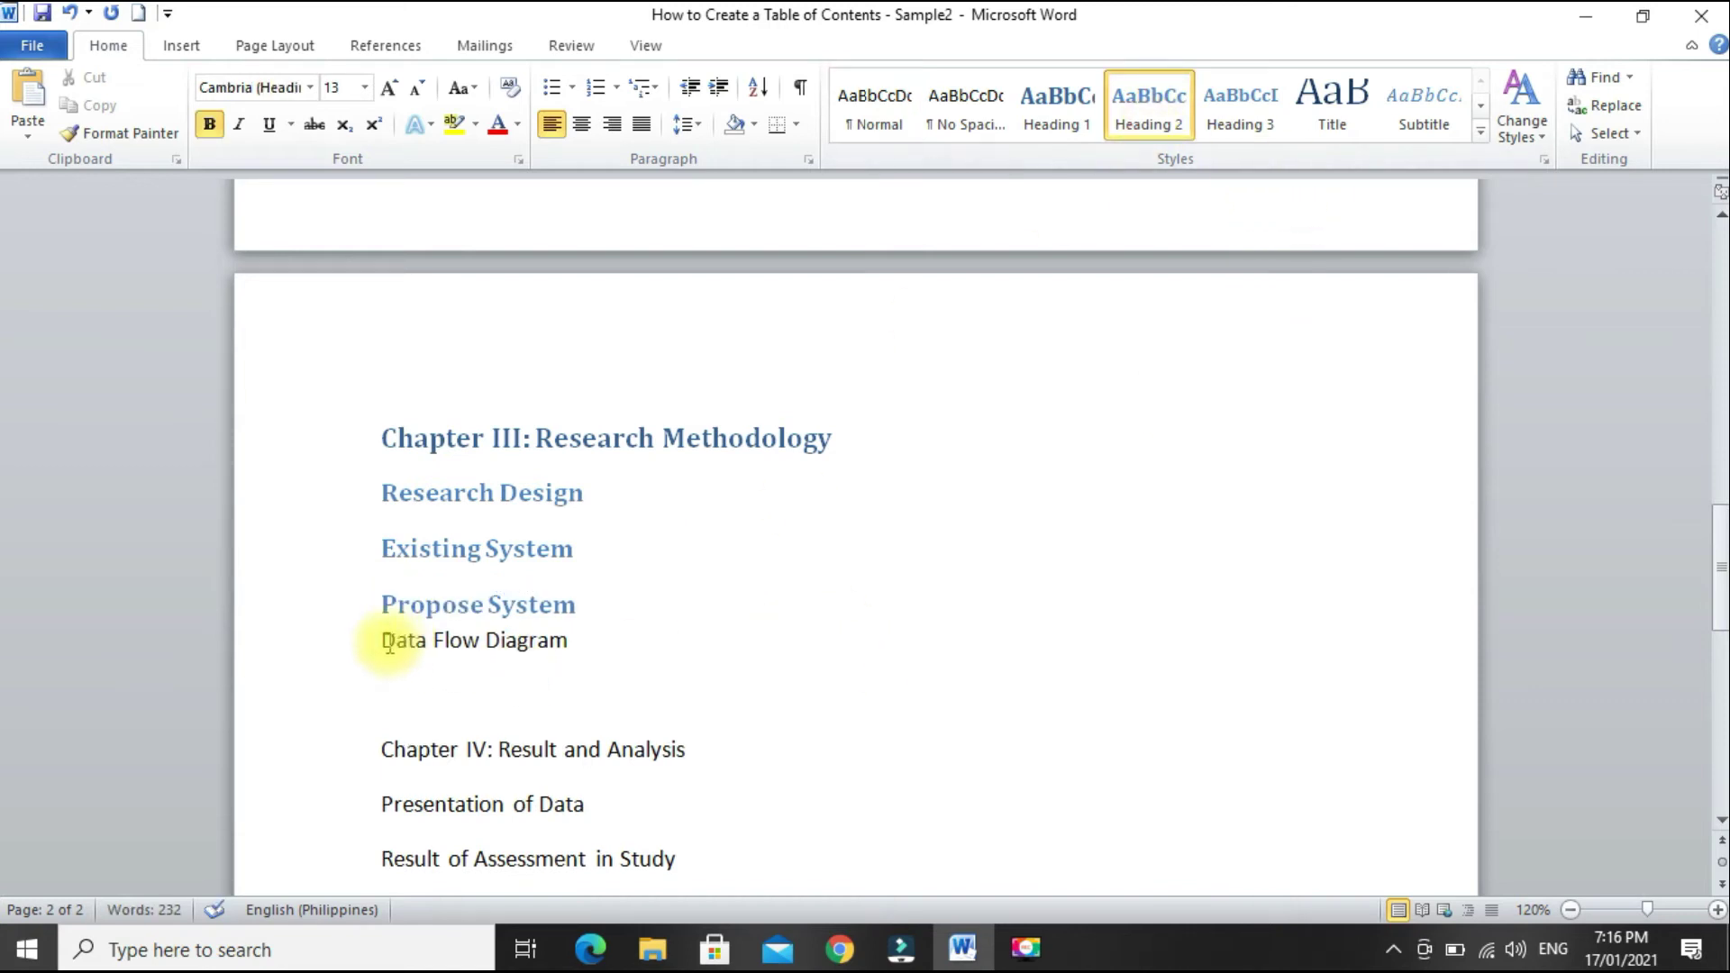
pyautogui.click(383, 640)
pyautogui.click(1150, 126)
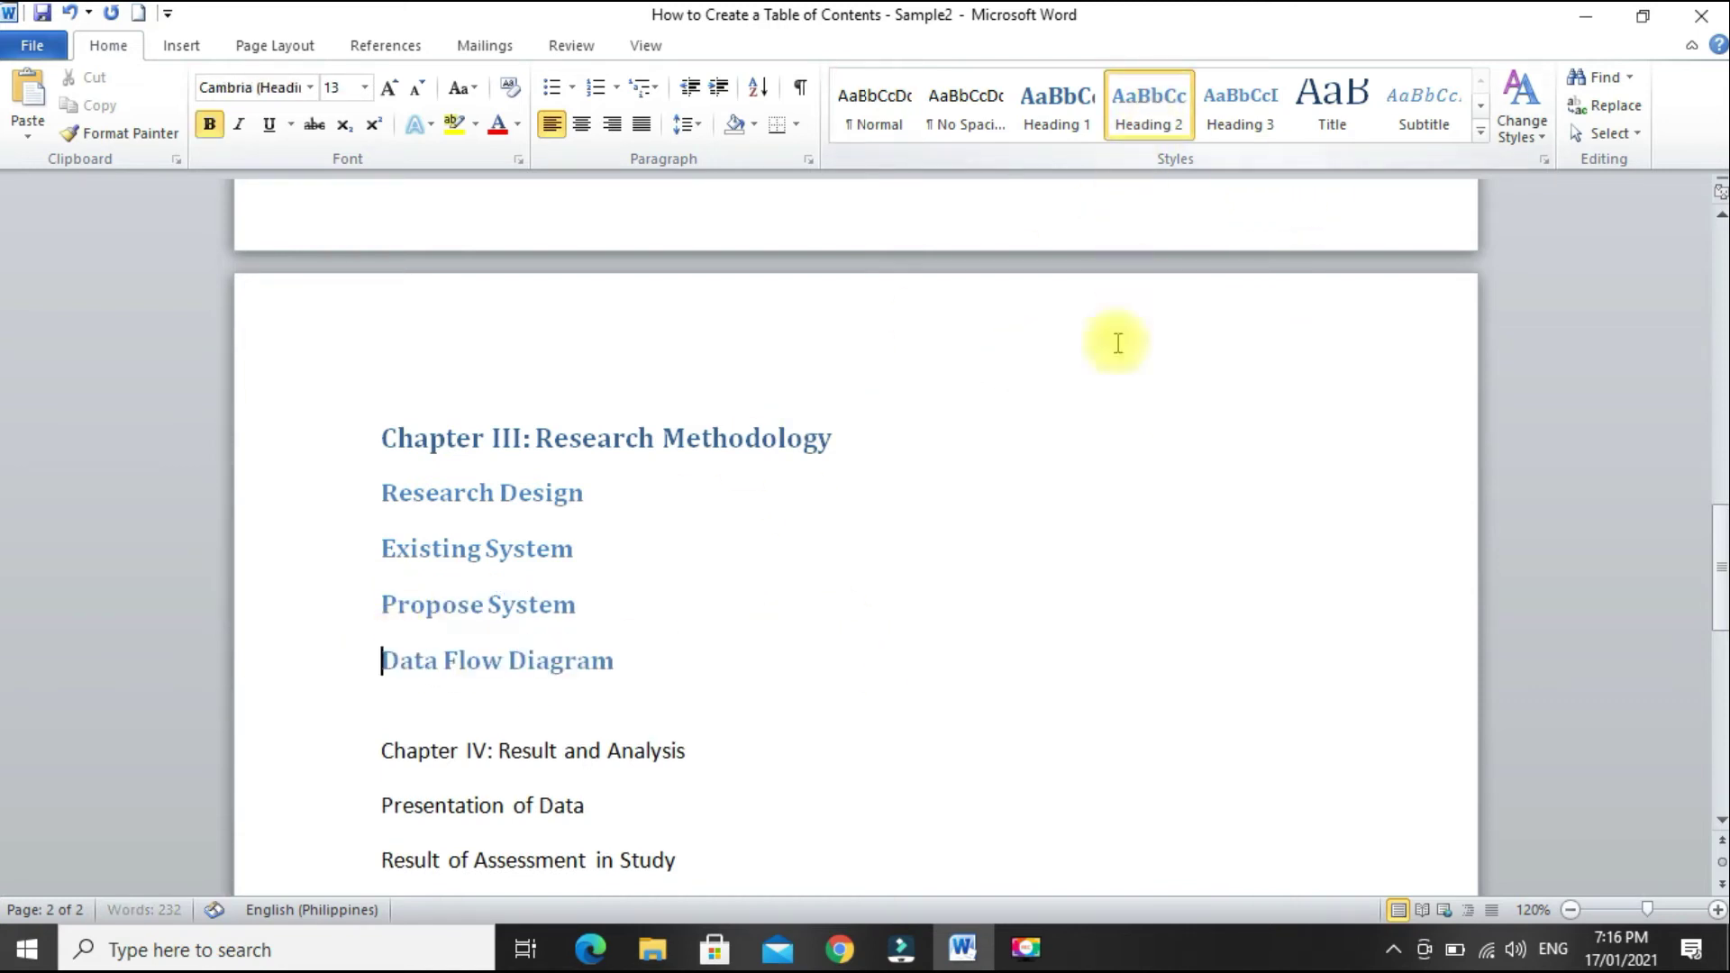
# - Apply Heading 1 to the Chapter IV: Result and Analysis and Chapter V titles
pyautogui.click(379, 762)
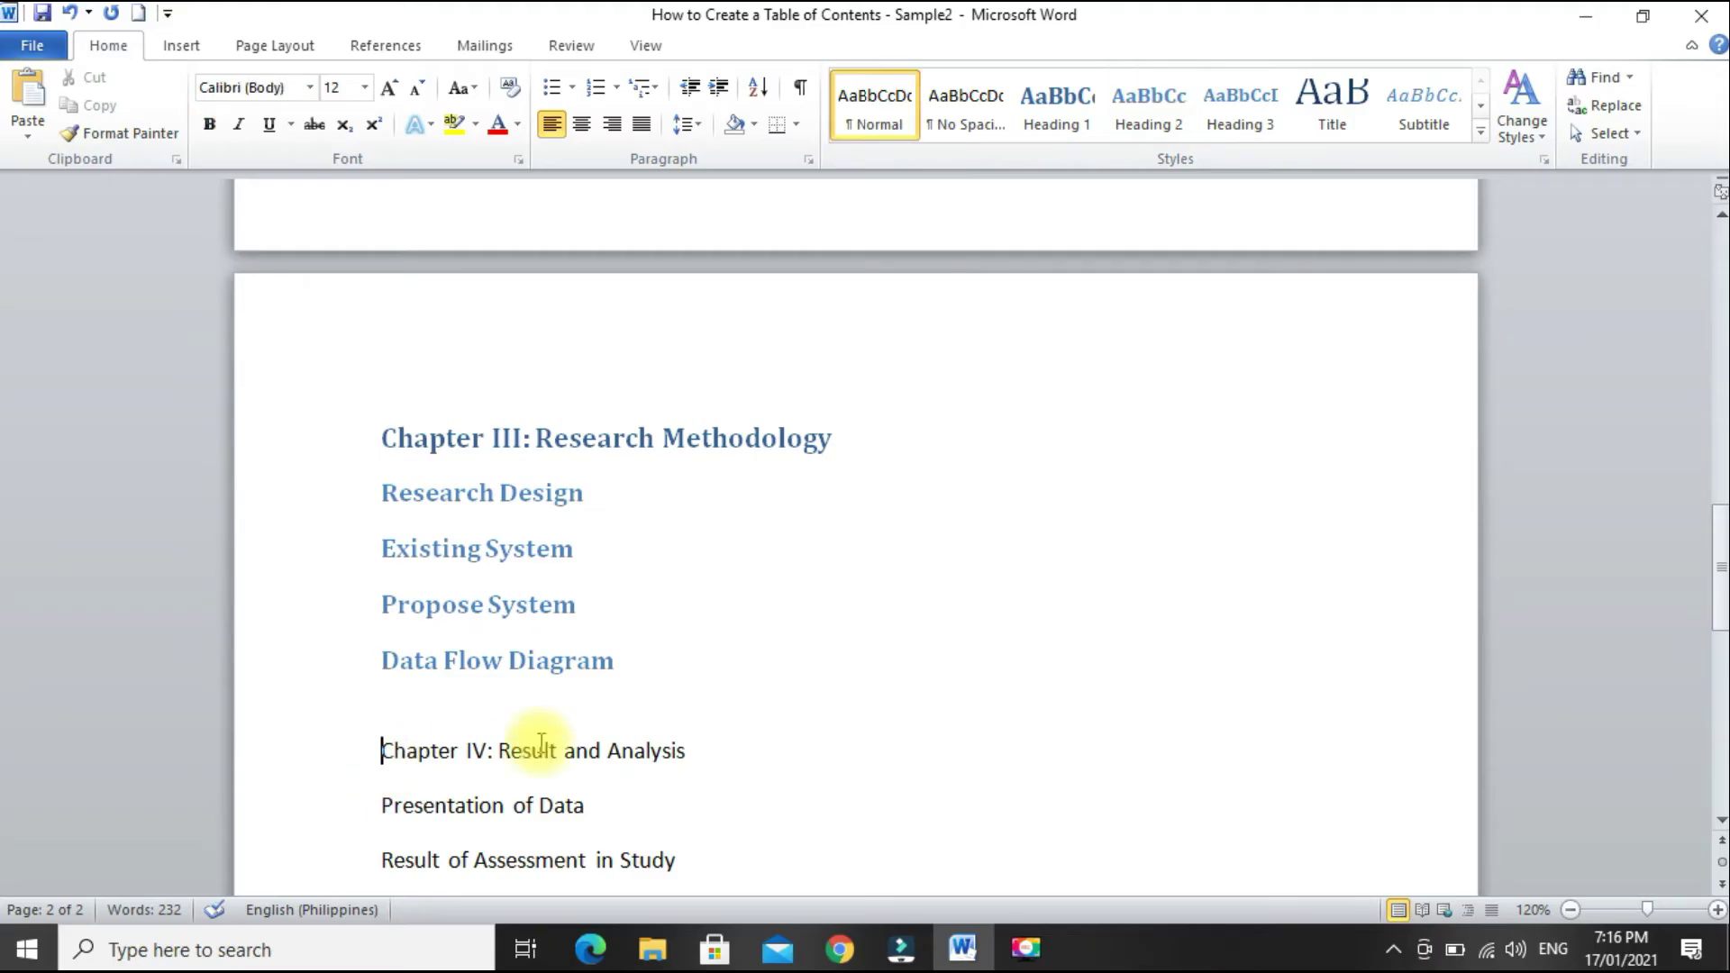
pyautogui.click(1061, 126)
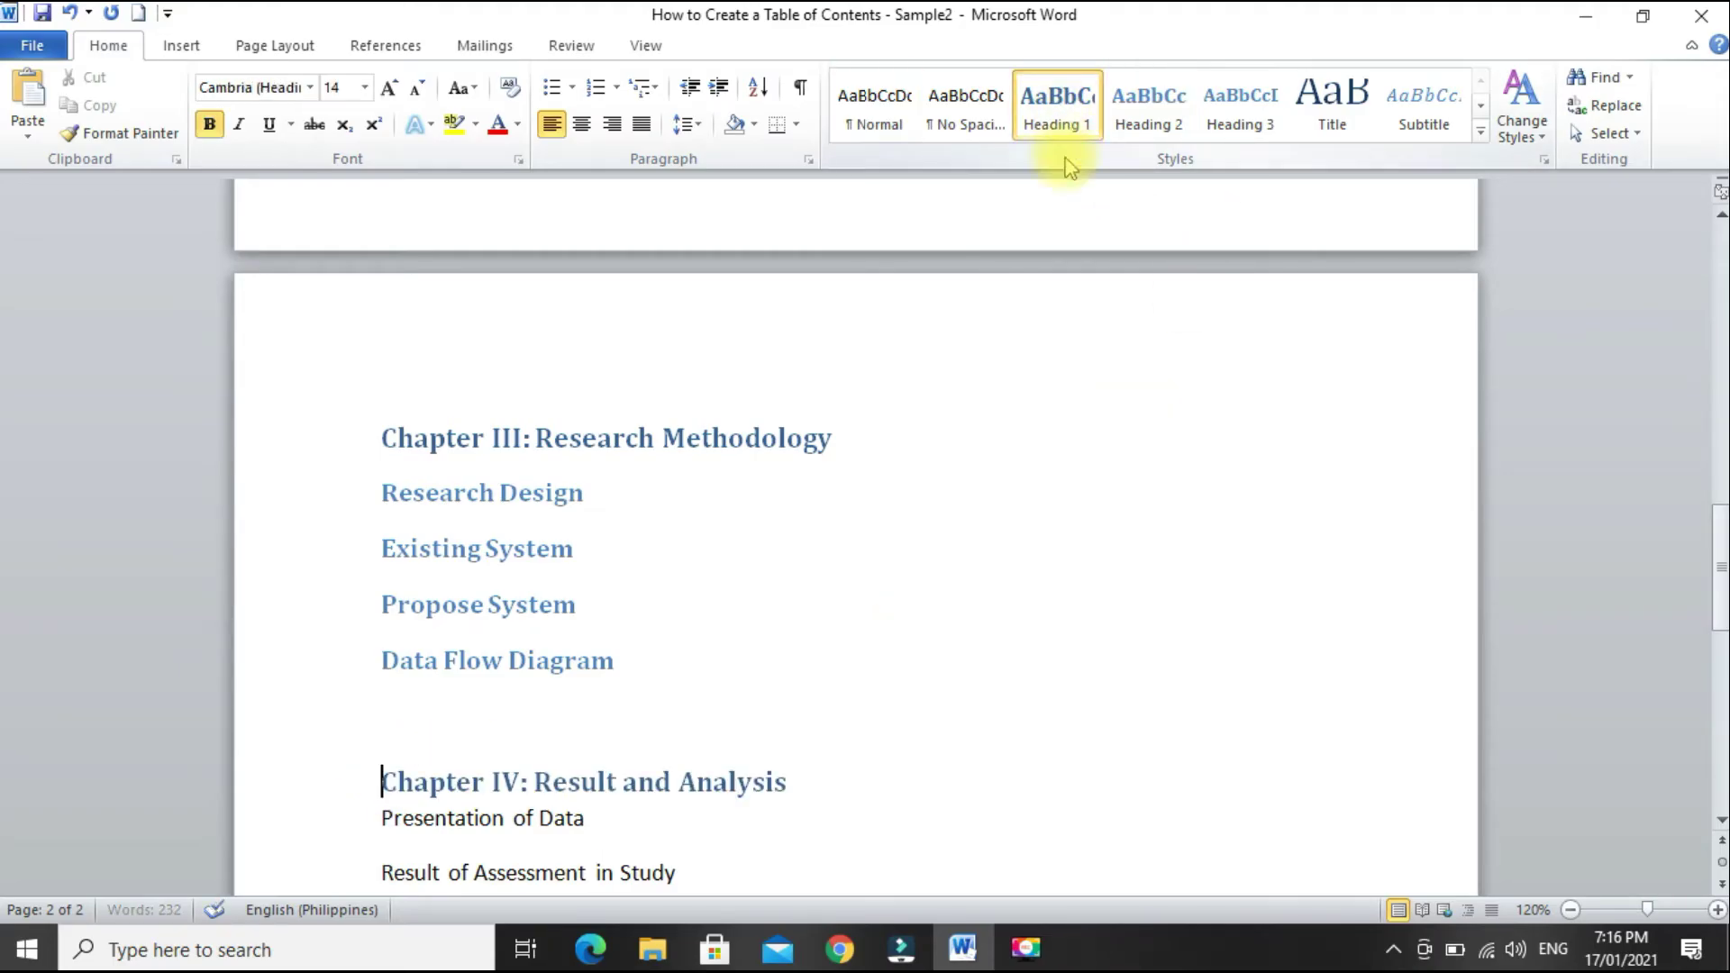
pyautogui.scroll(-3, 978, 595)
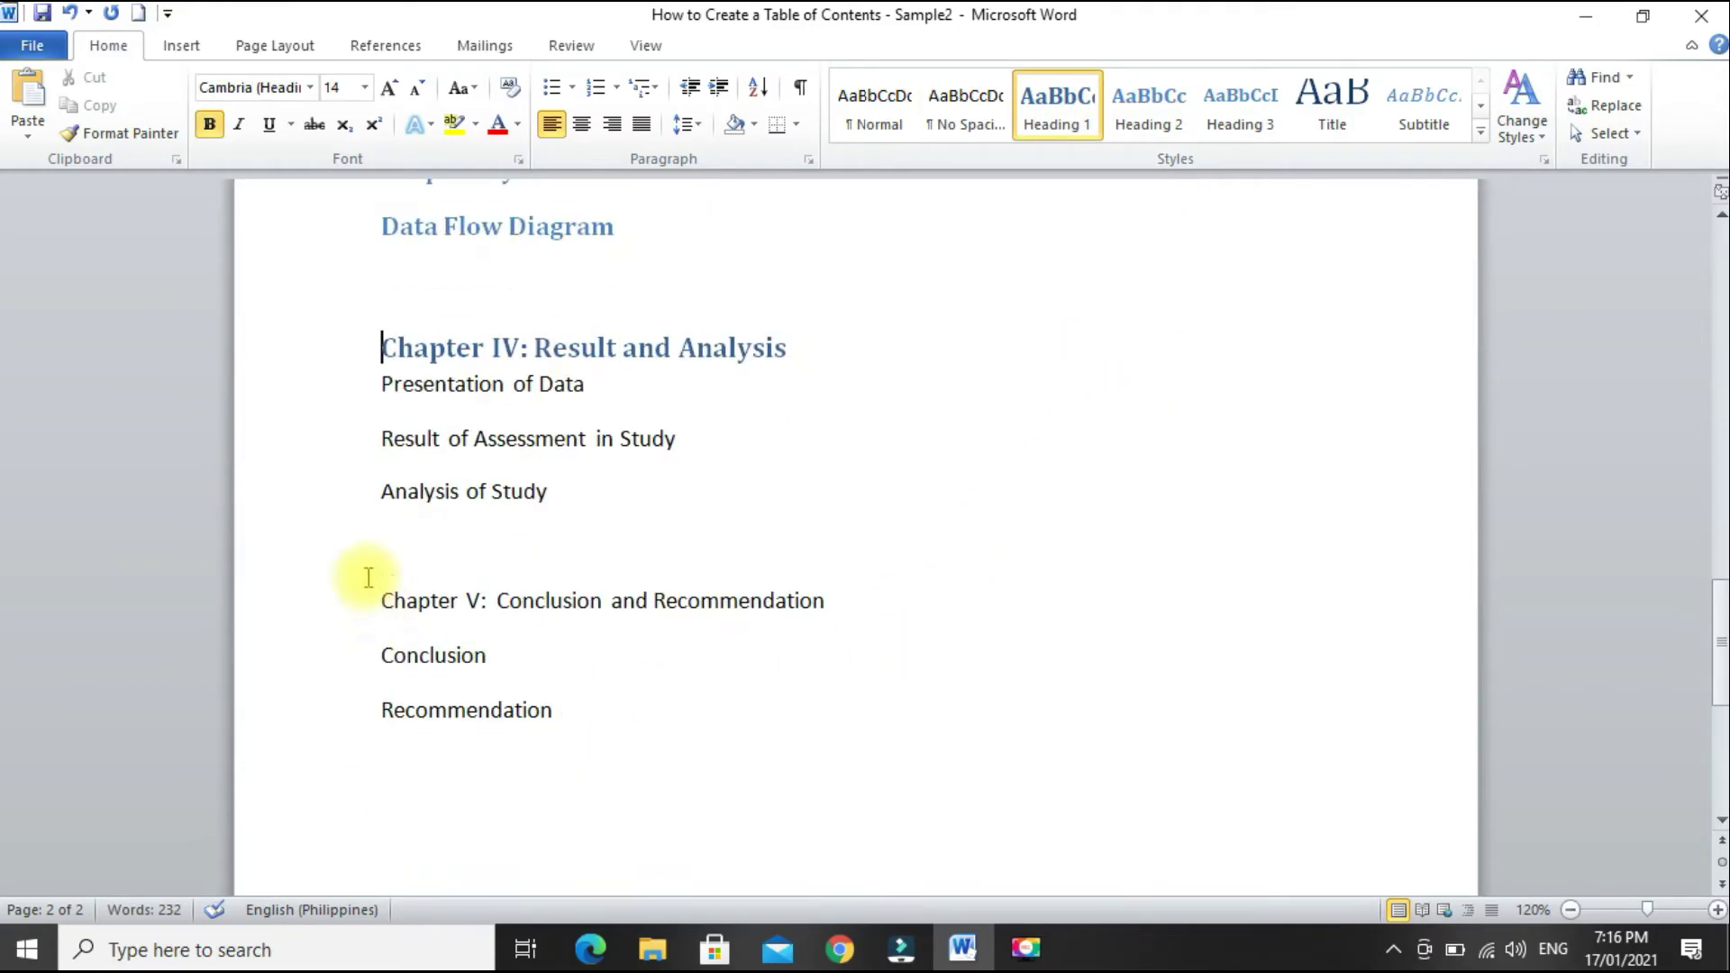
pyautogui.click(379, 601)
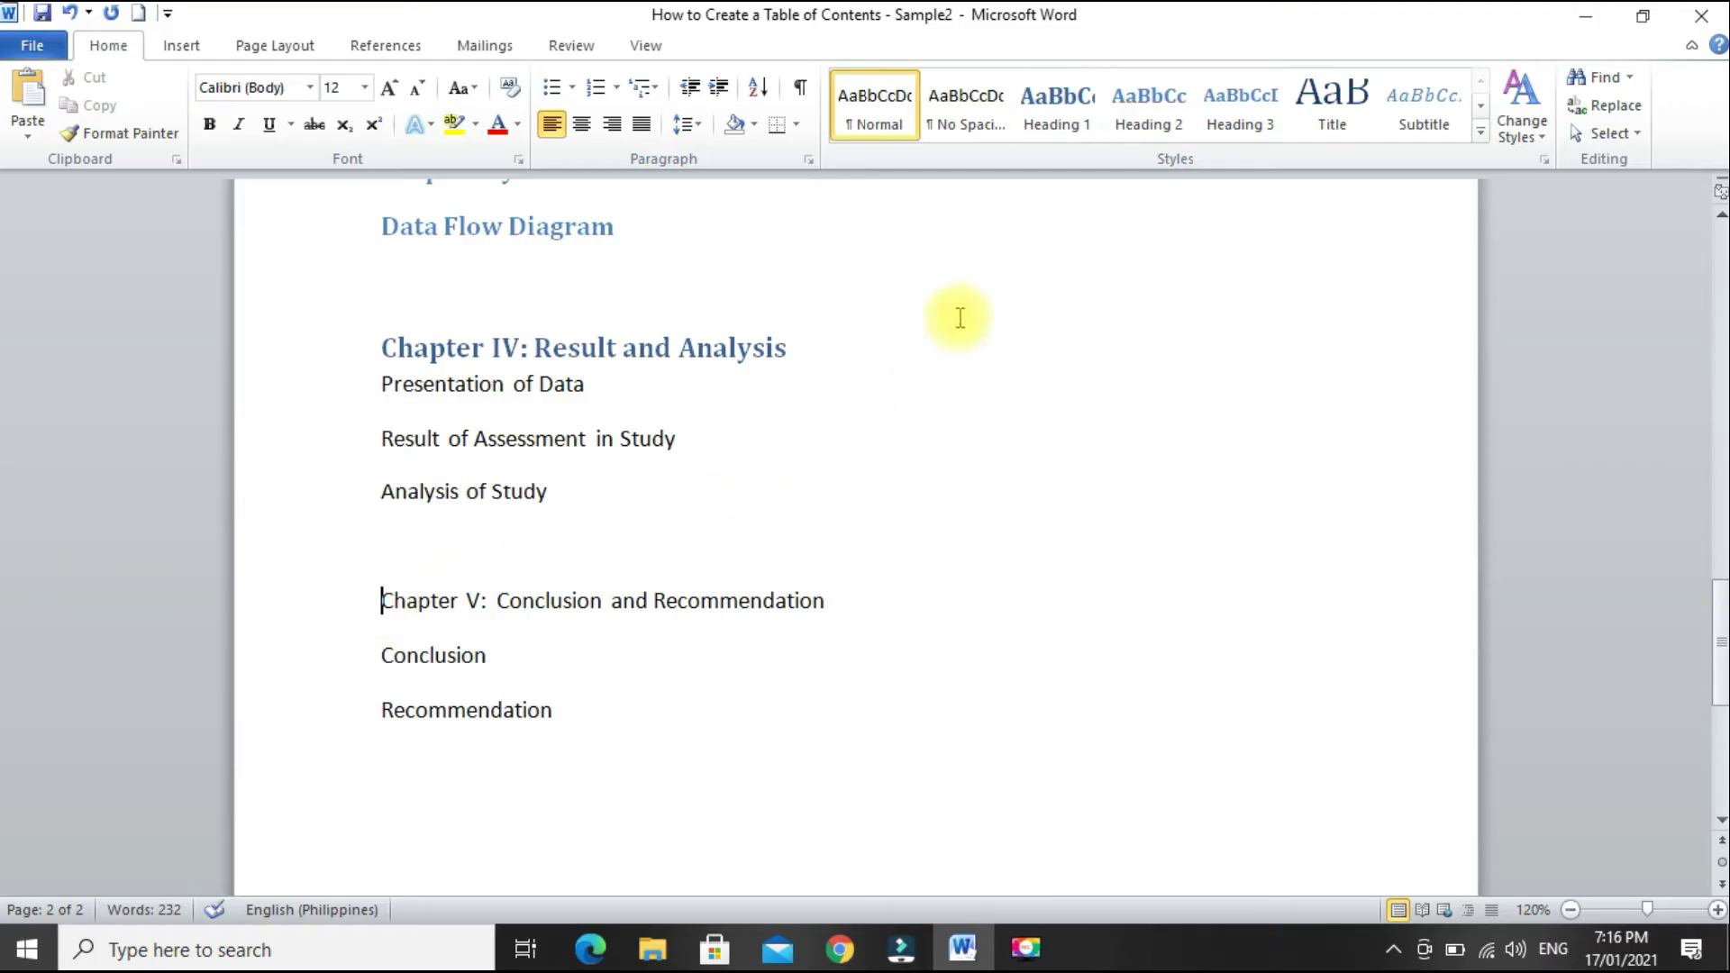
pyautogui.click(1048, 137)
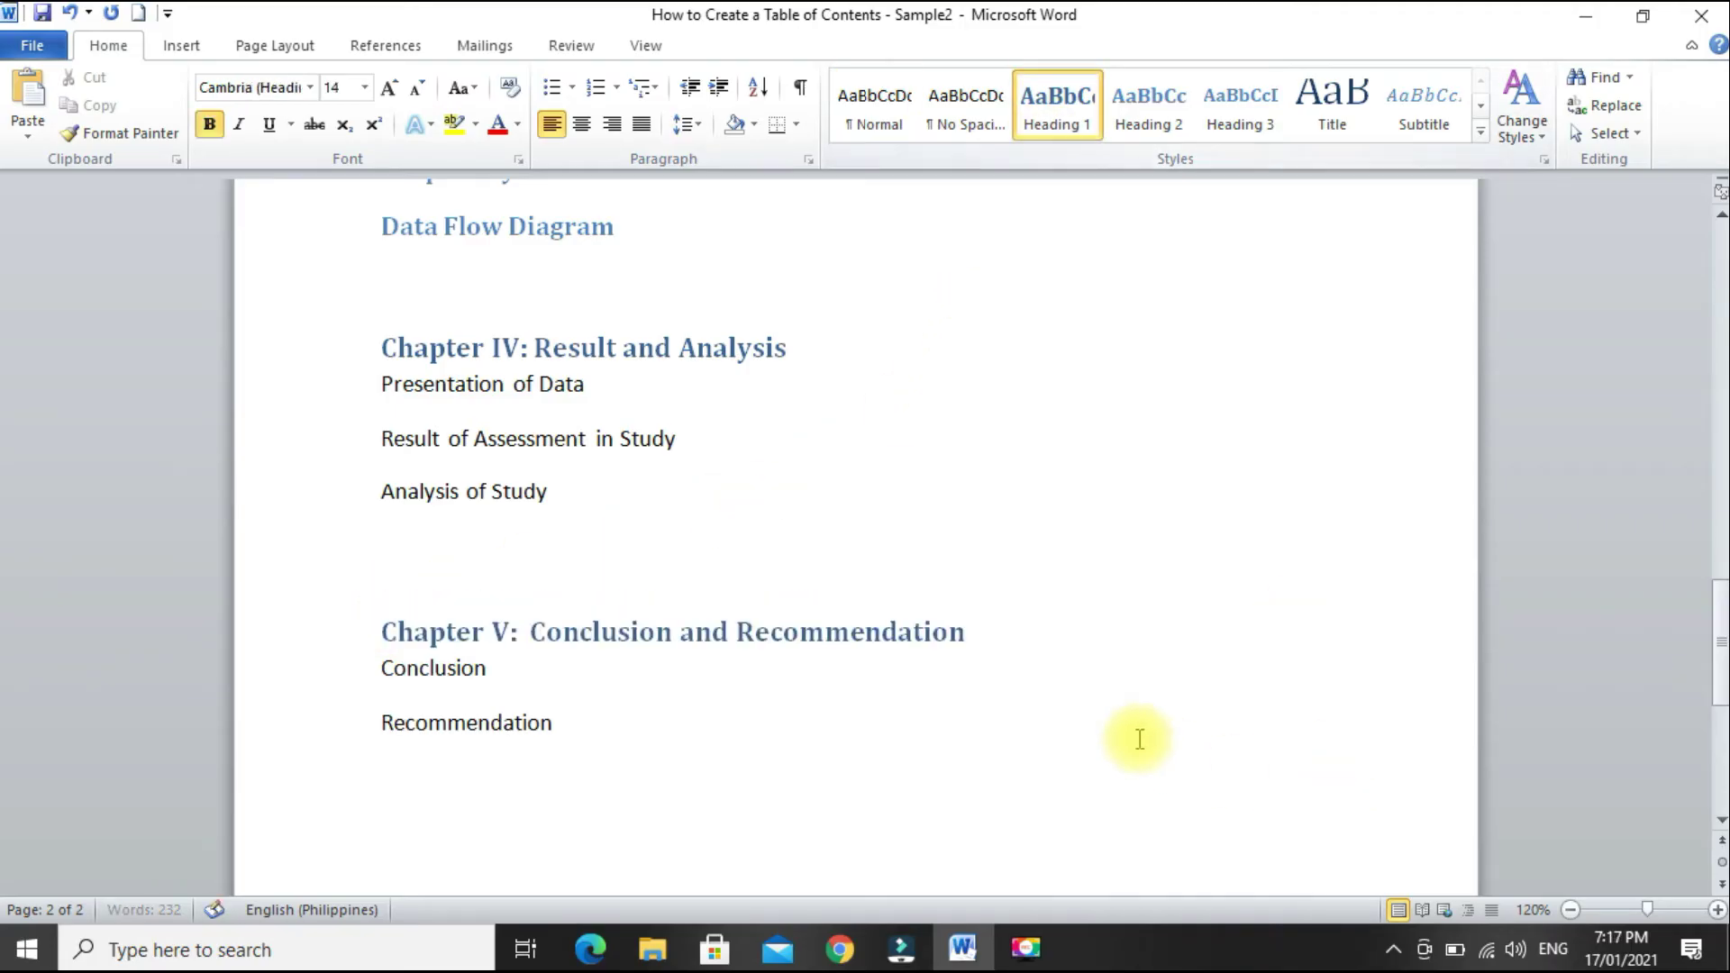
# - Insert Automatic Table 1, headed Contents, just before Chapter I
pyautogui.scroll(20, 1140, 739)
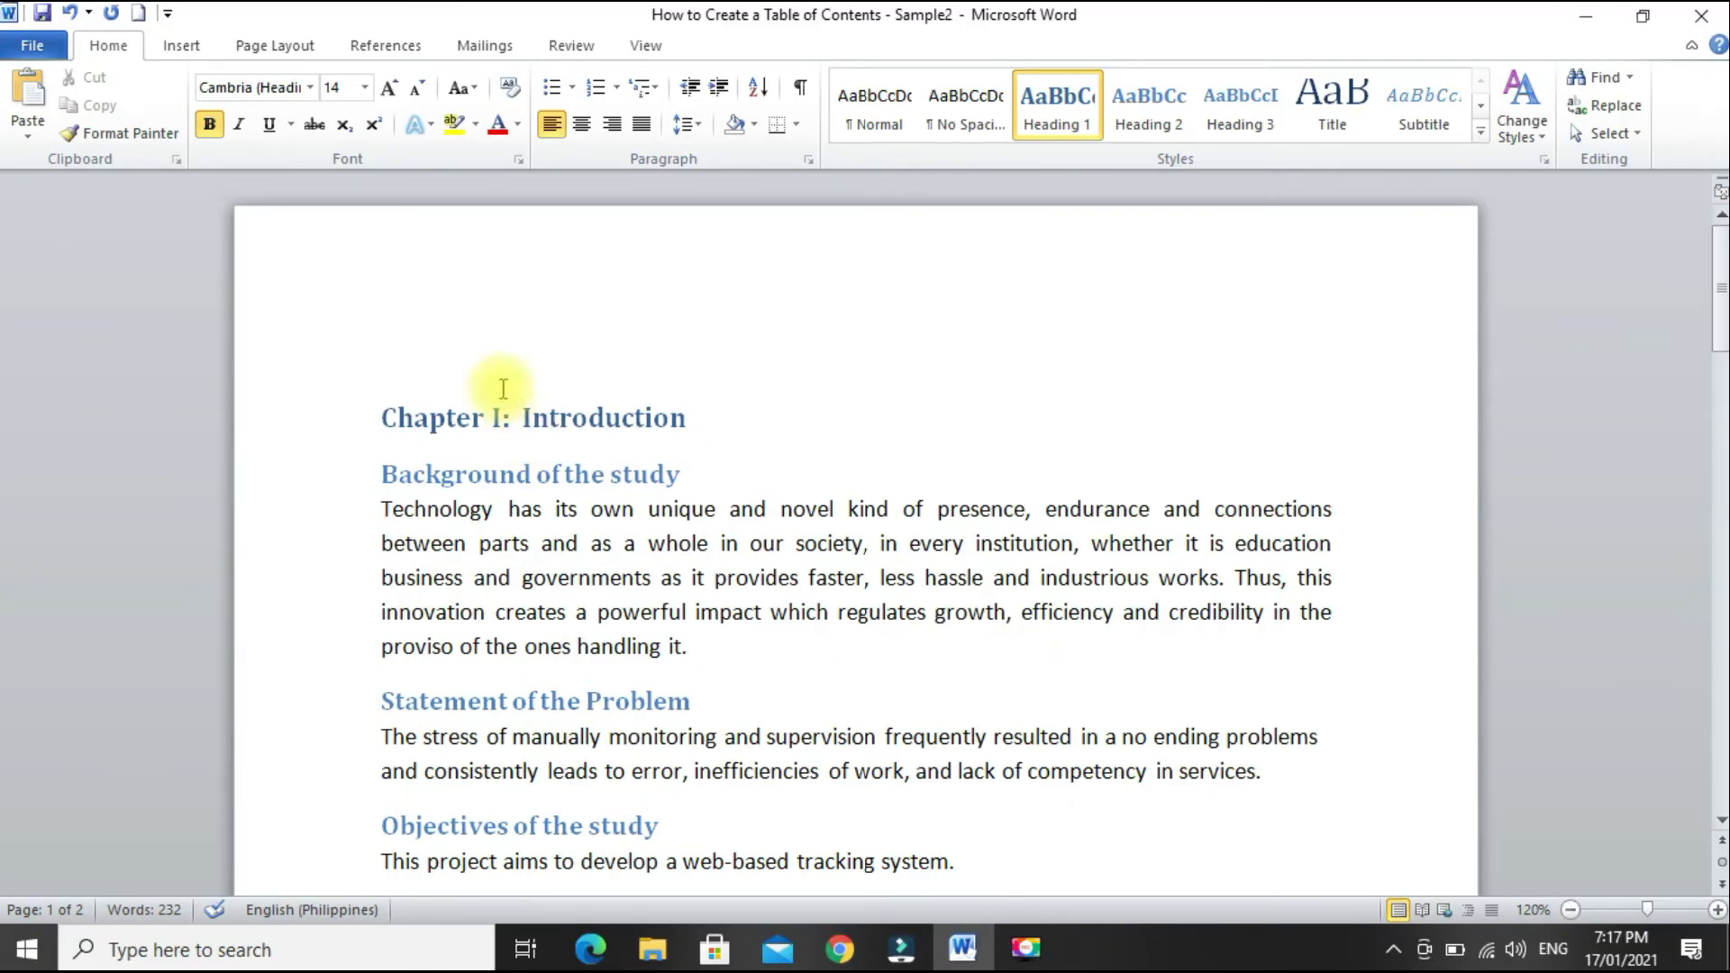
pyautogui.click(381, 417)
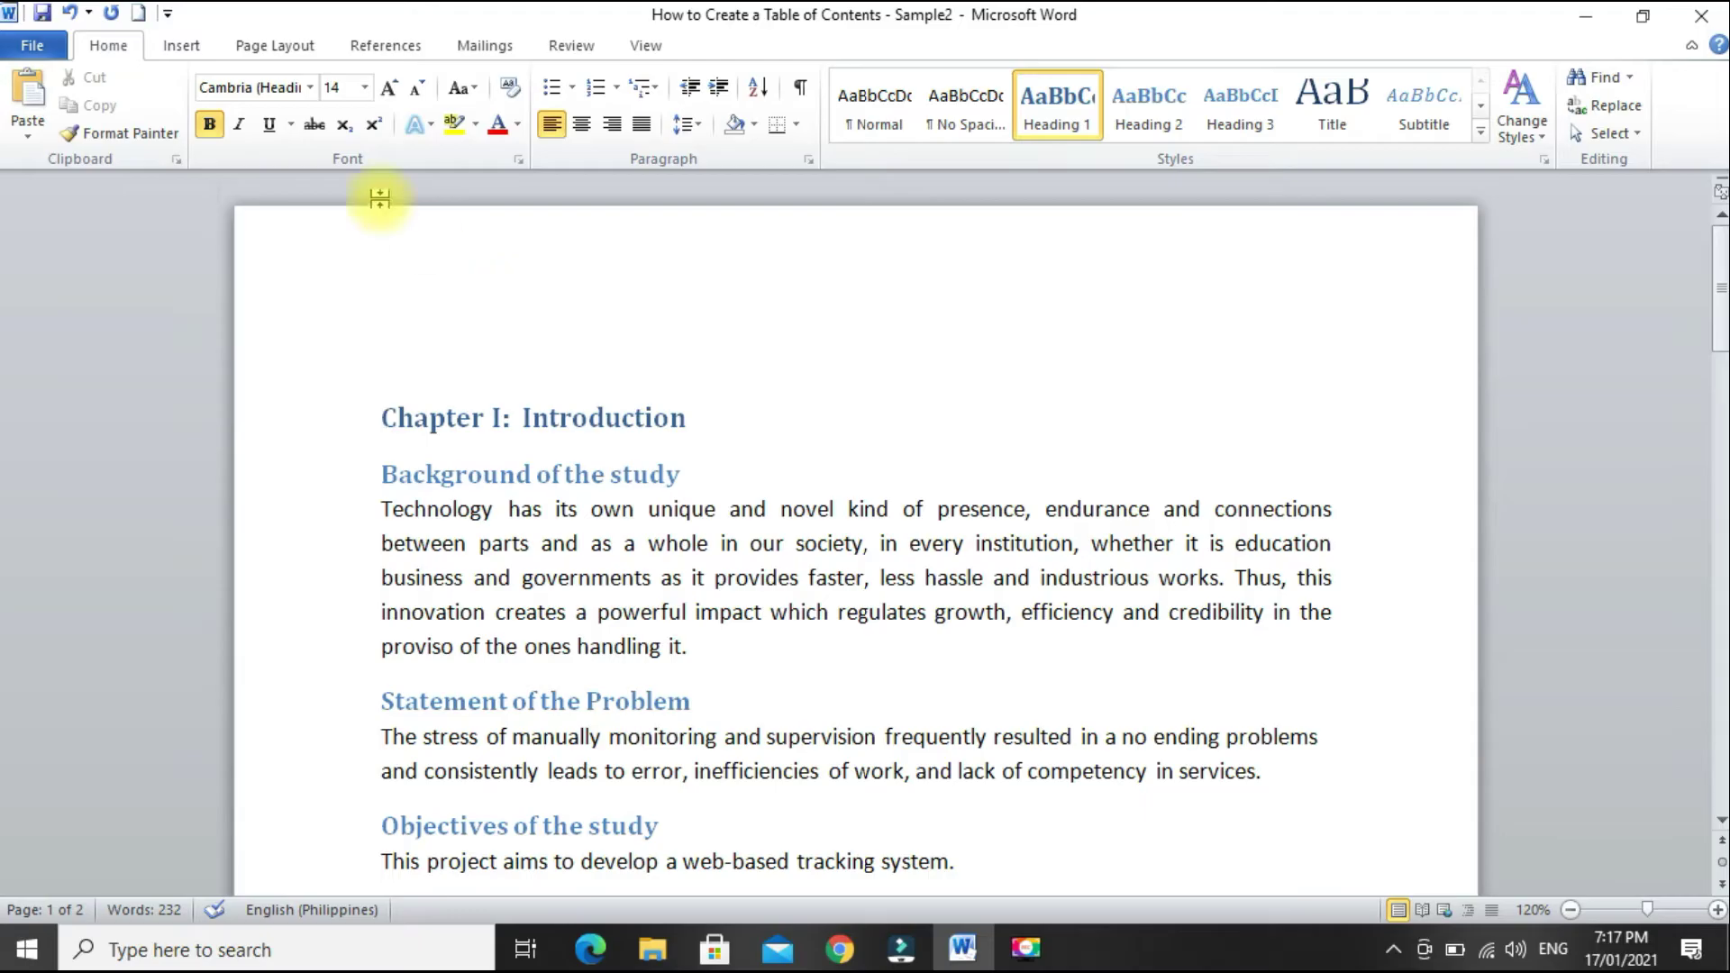
pyautogui.click(386, 45)
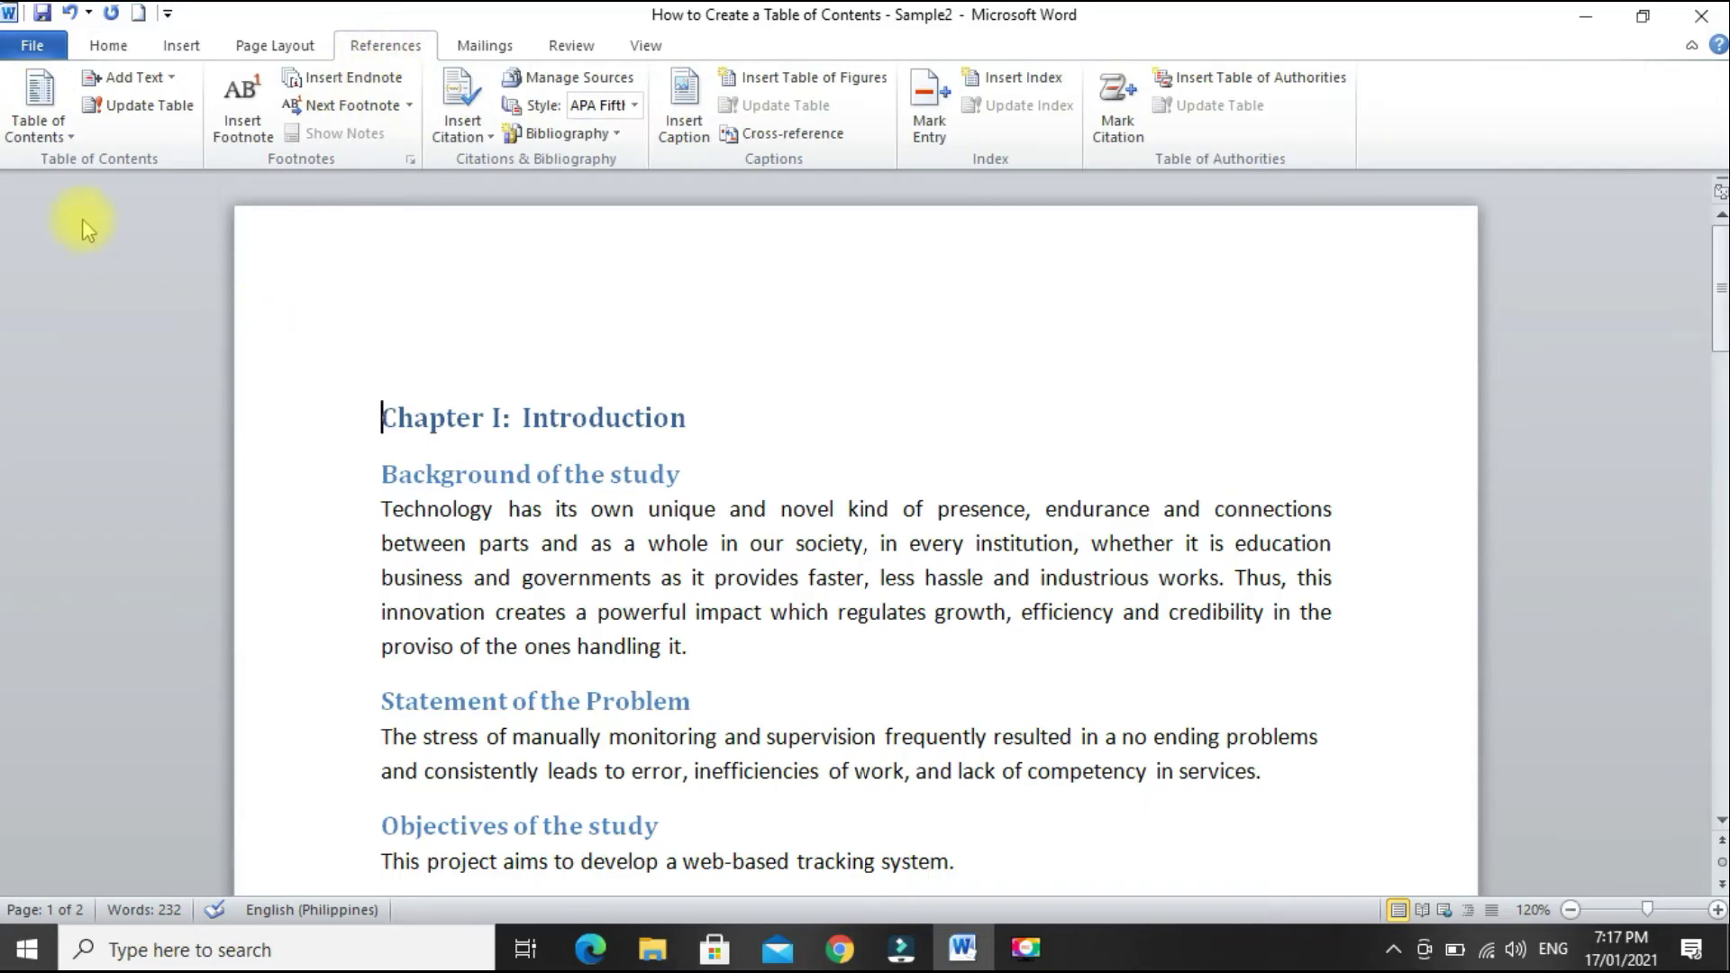
pyautogui.click(50, 135)
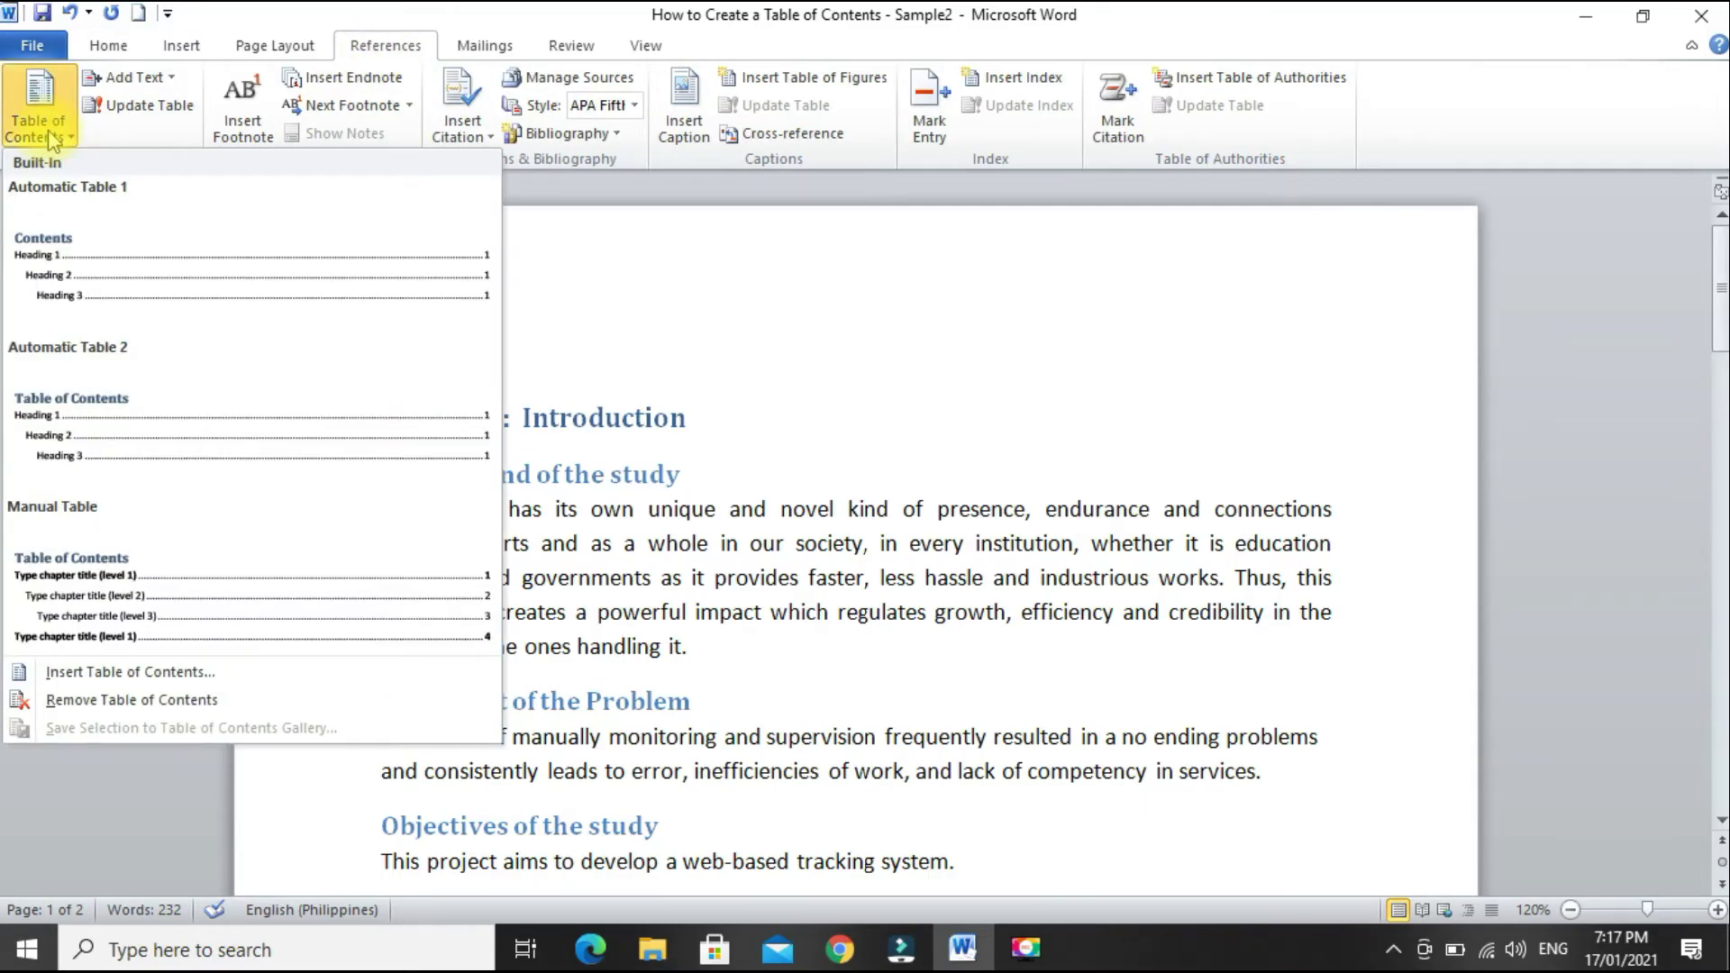
pyautogui.click(93, 251)
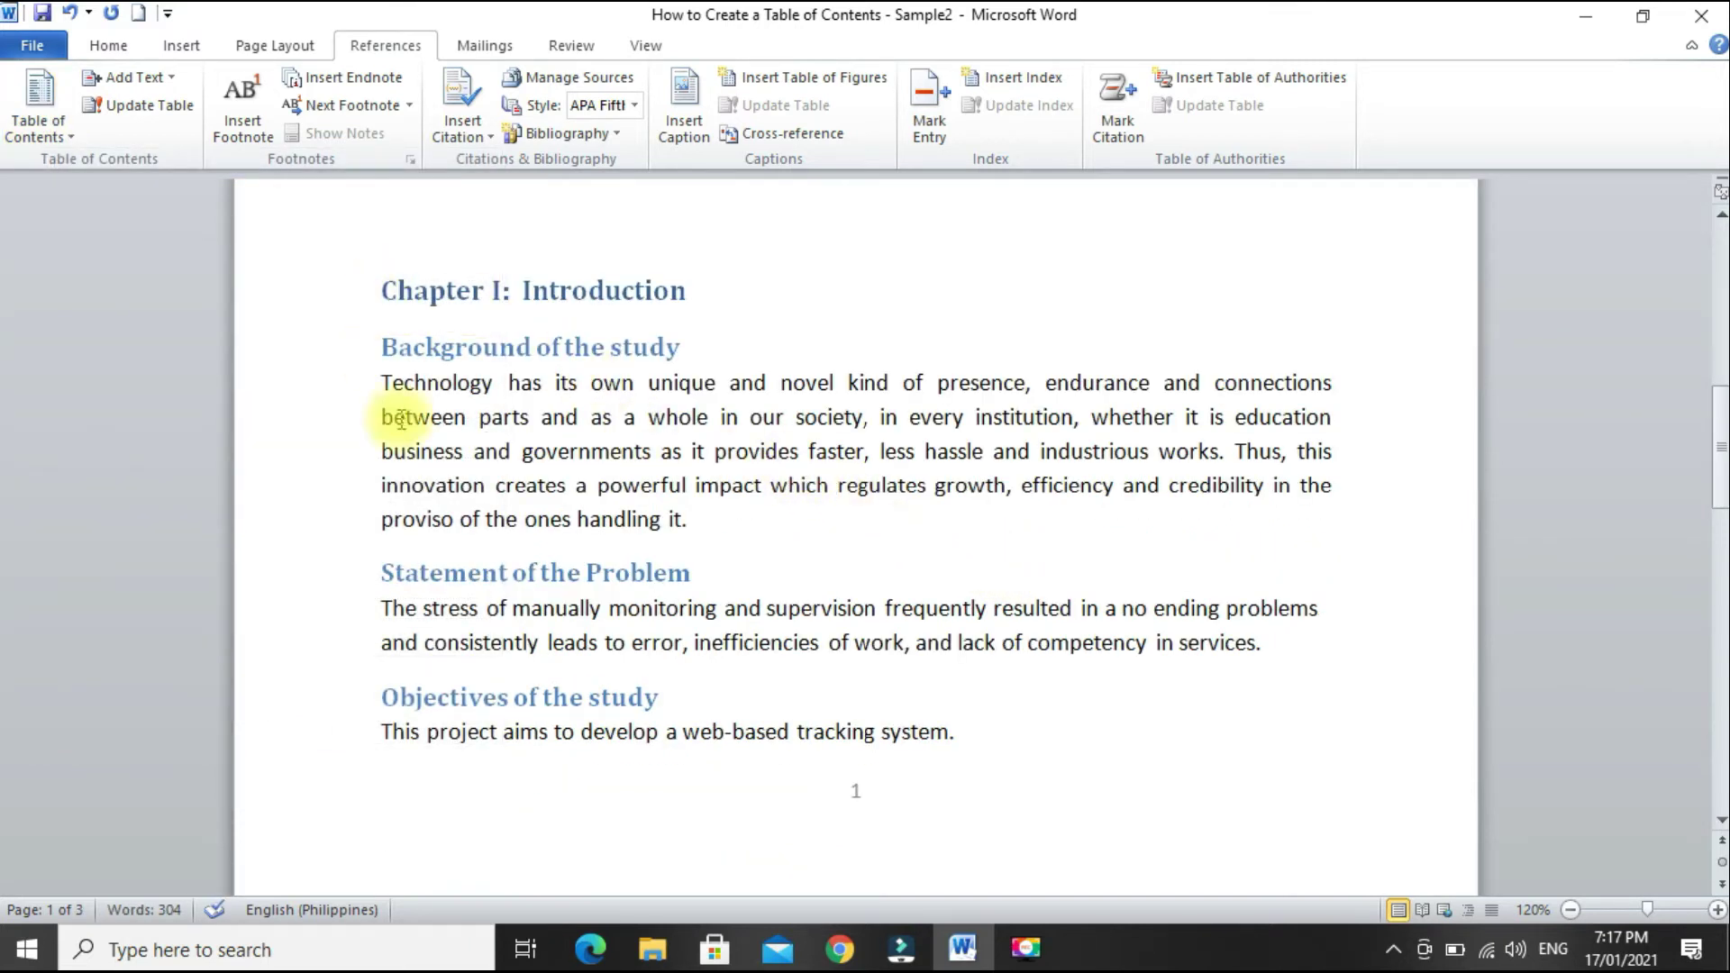
pyautogui.scroll(6, 456, 398)
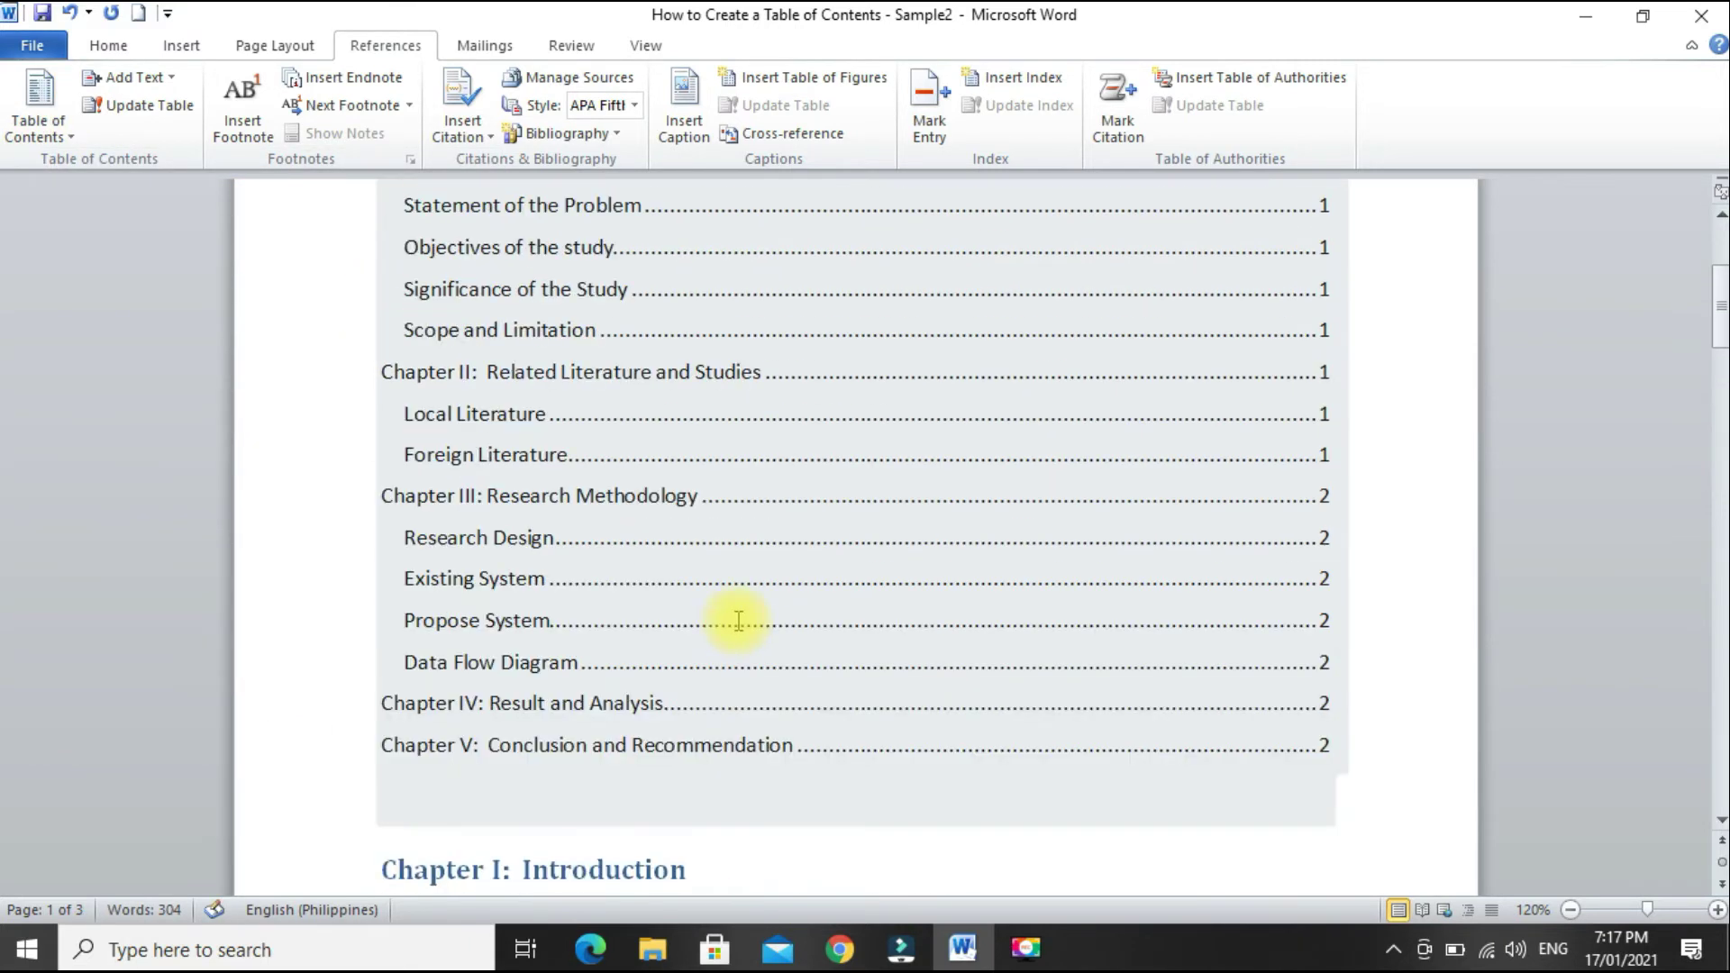
pyautogui.scroll(3, 740, 620)
pyautogui.scroll(-1, 610, 401)
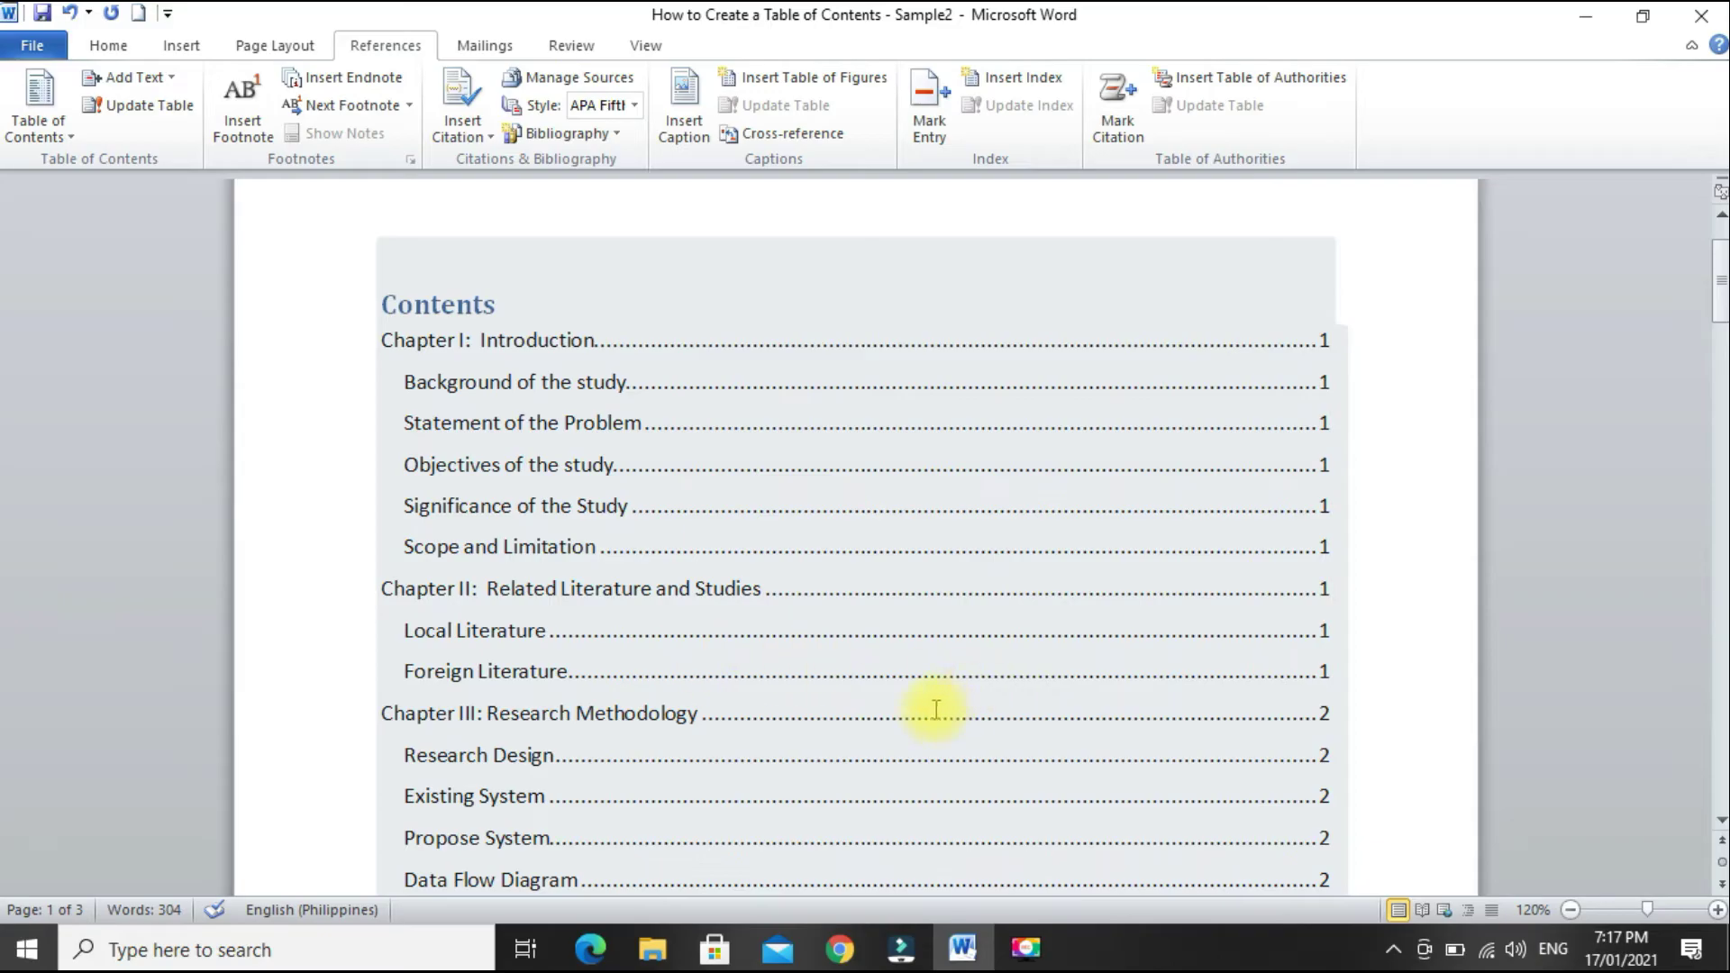
pyautogui.scroll(-3, 669, 679)
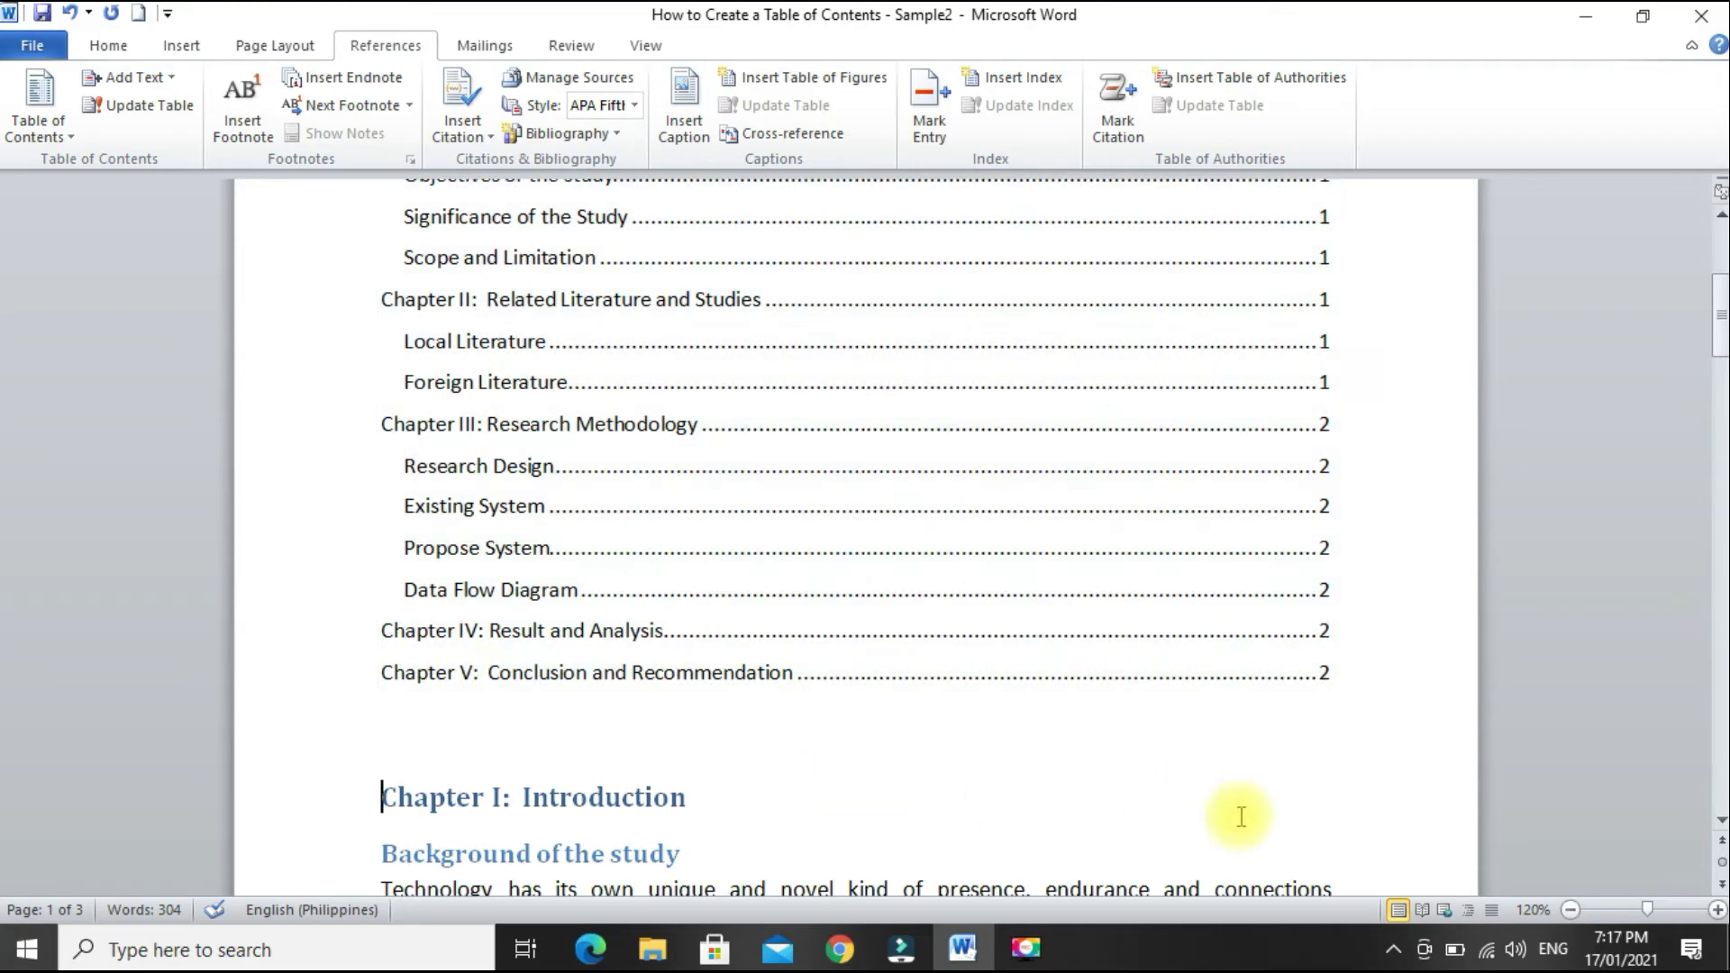
# - Apply Heading 2 to Presentation of Data, Result of Assessment in Study, and Analysis of Study
pyautogui.scroll(-5, 1171, 811)
pyautogui.scroll(-14, 1071, 795)
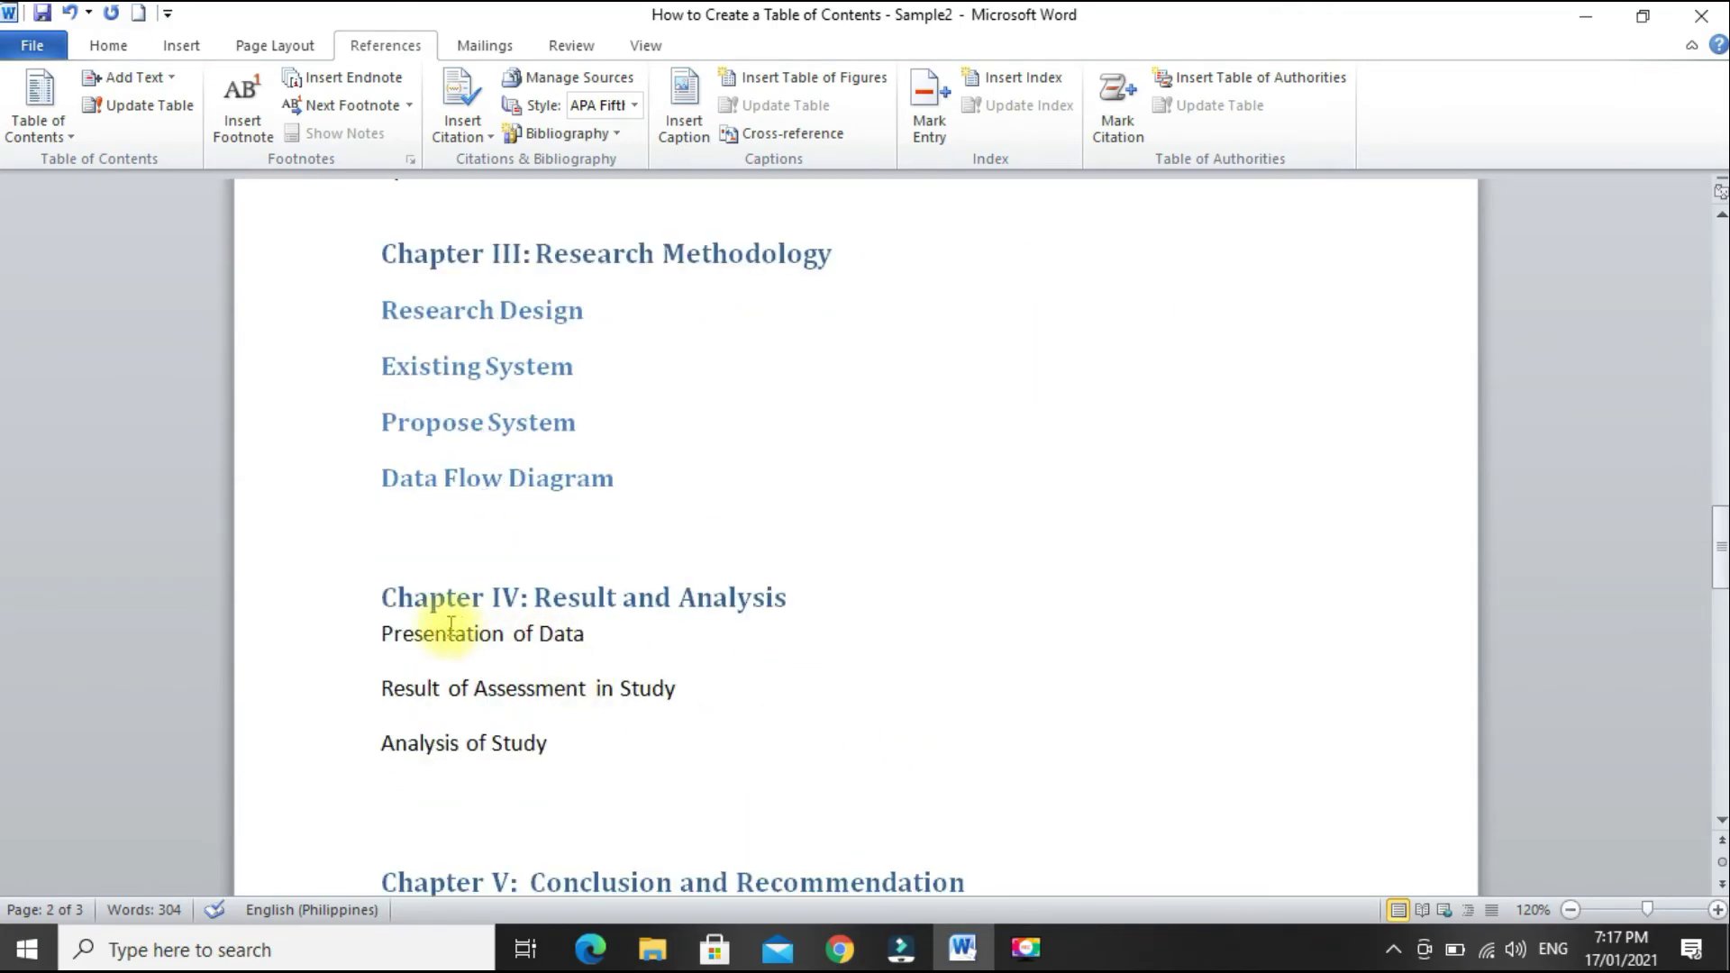
pyautogui.click(373, 635)
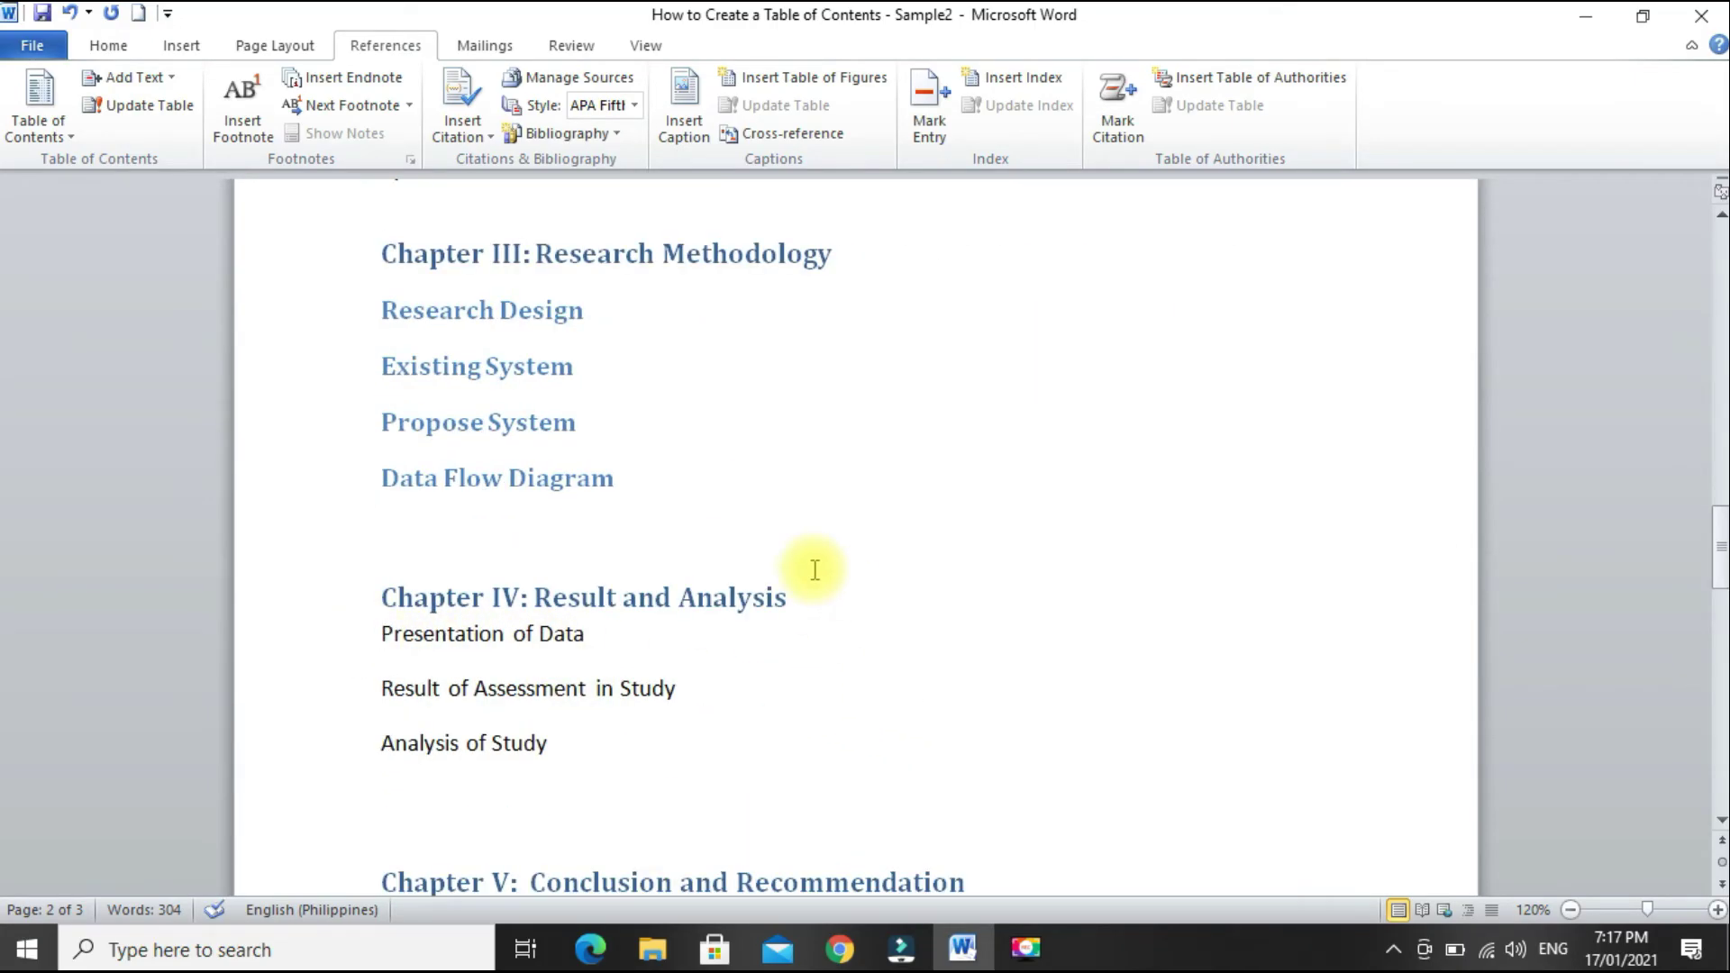
pyautogui.click(110, 47)
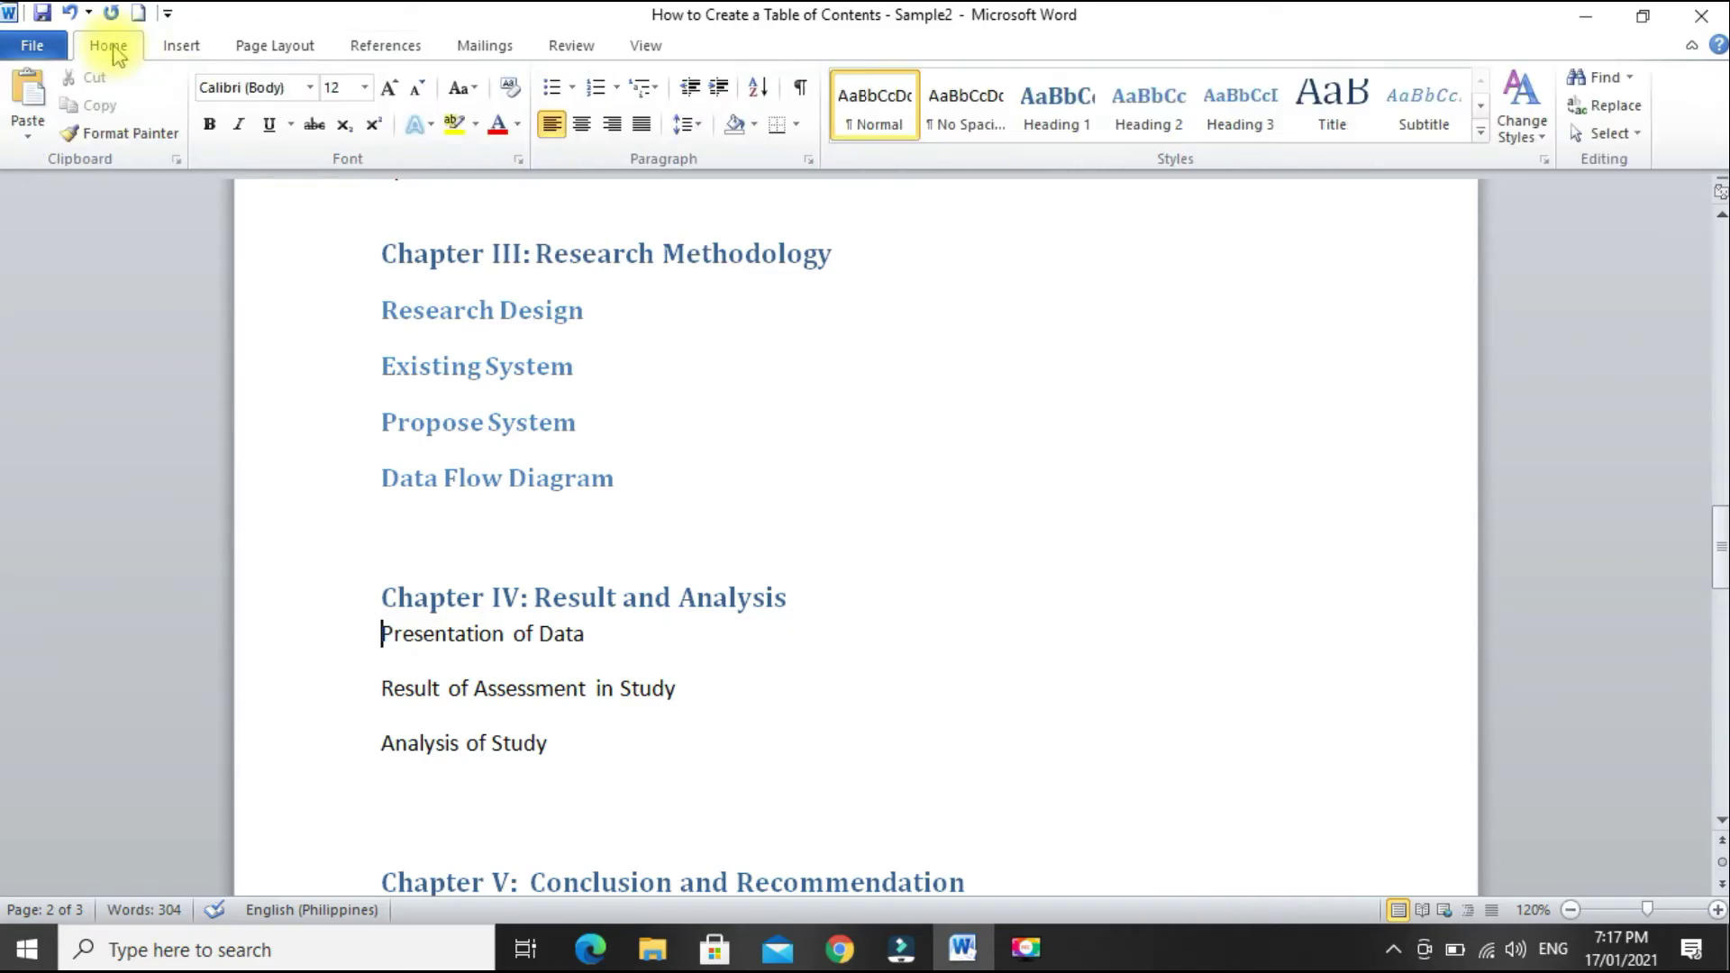
pyautogui.click(1148, 112)
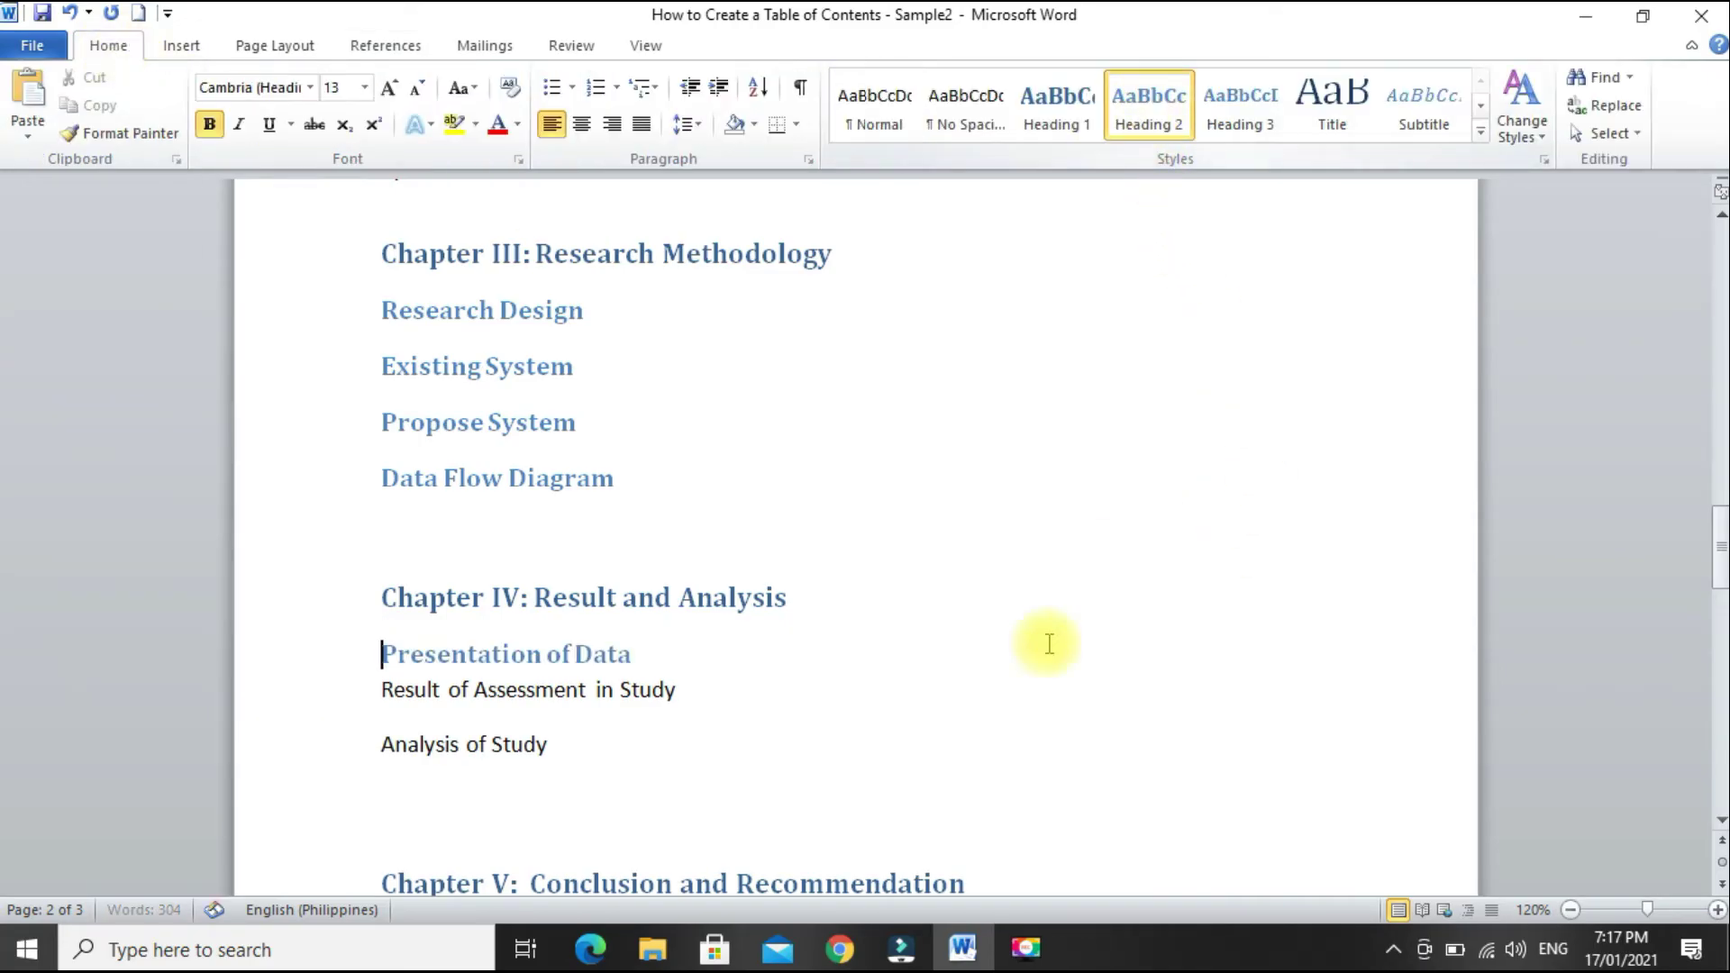
pyautogui.click(376, 692)
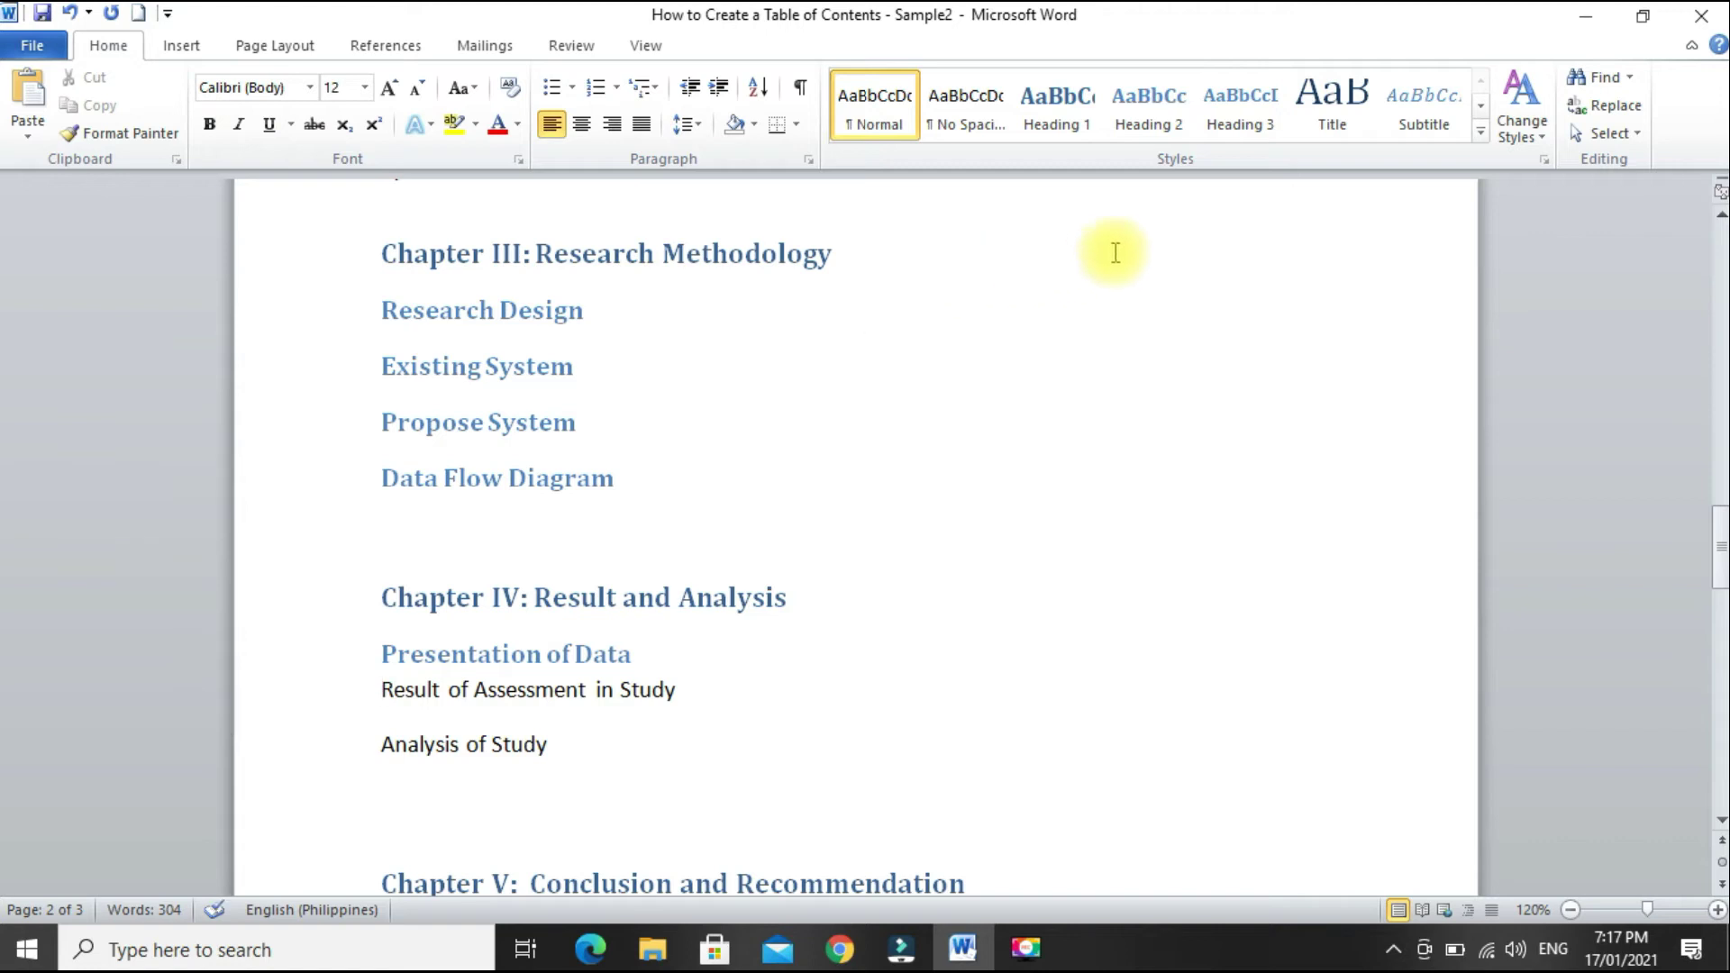
pyautogui.click(1144, 117)
pyautogui.click(376, 747)
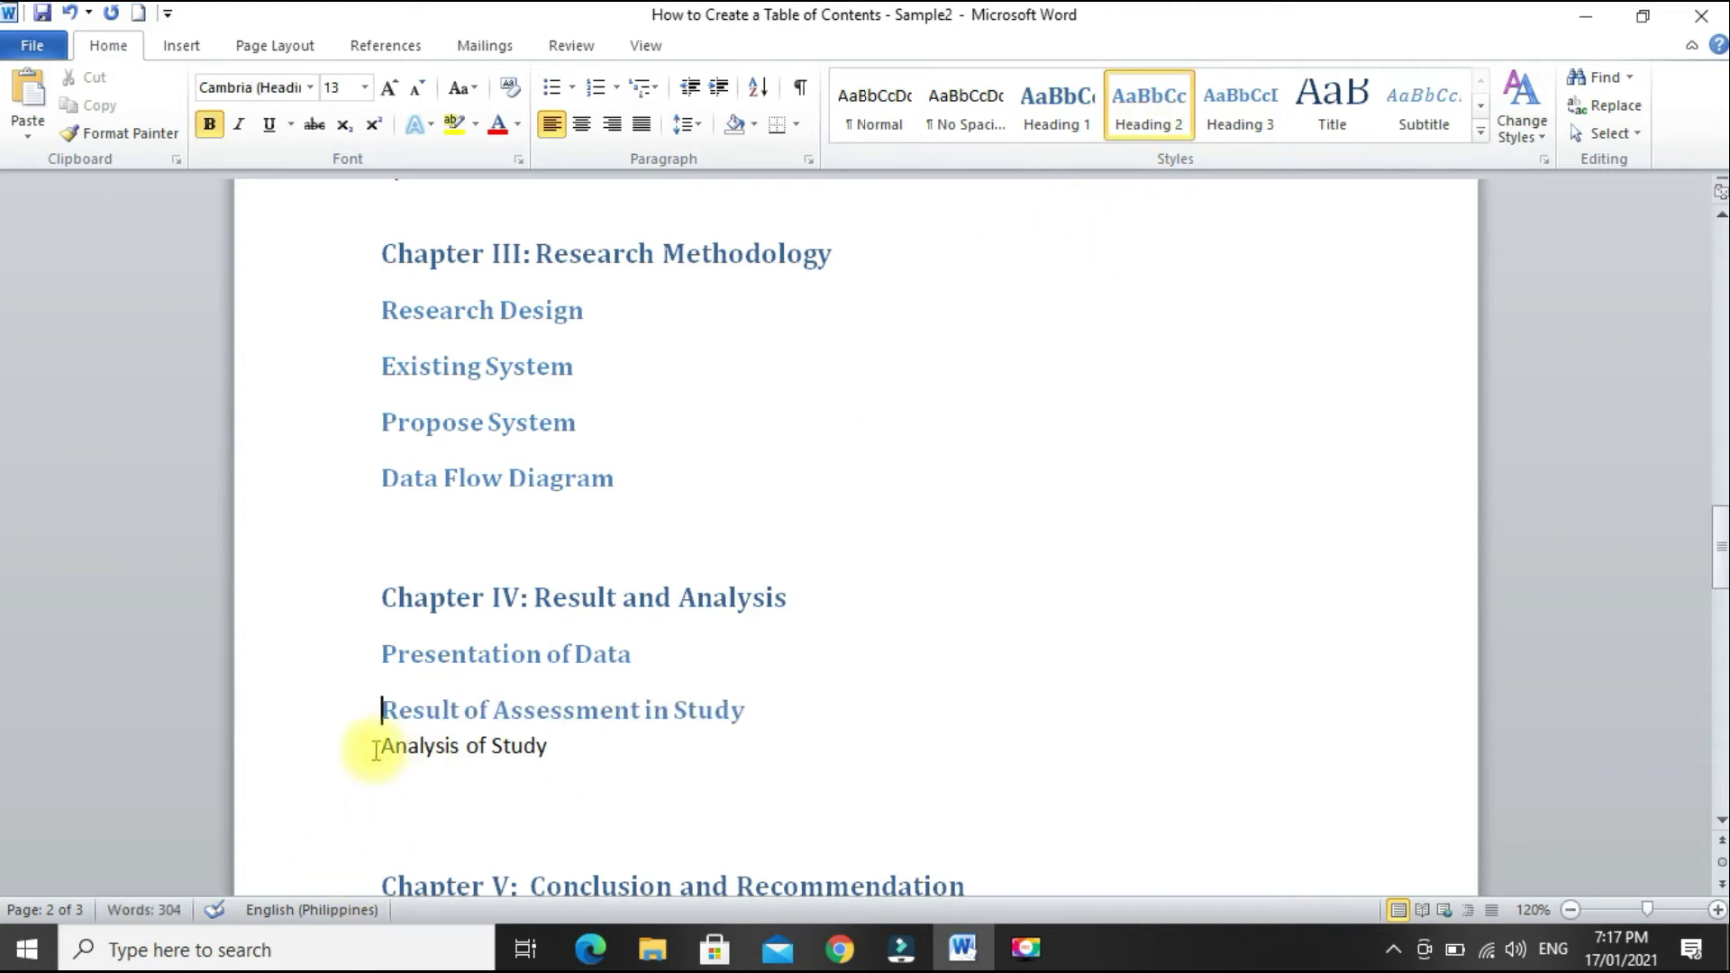
pyautogui.click(1147, 126)
pyautogui.scroll(-4, 1074, 463)
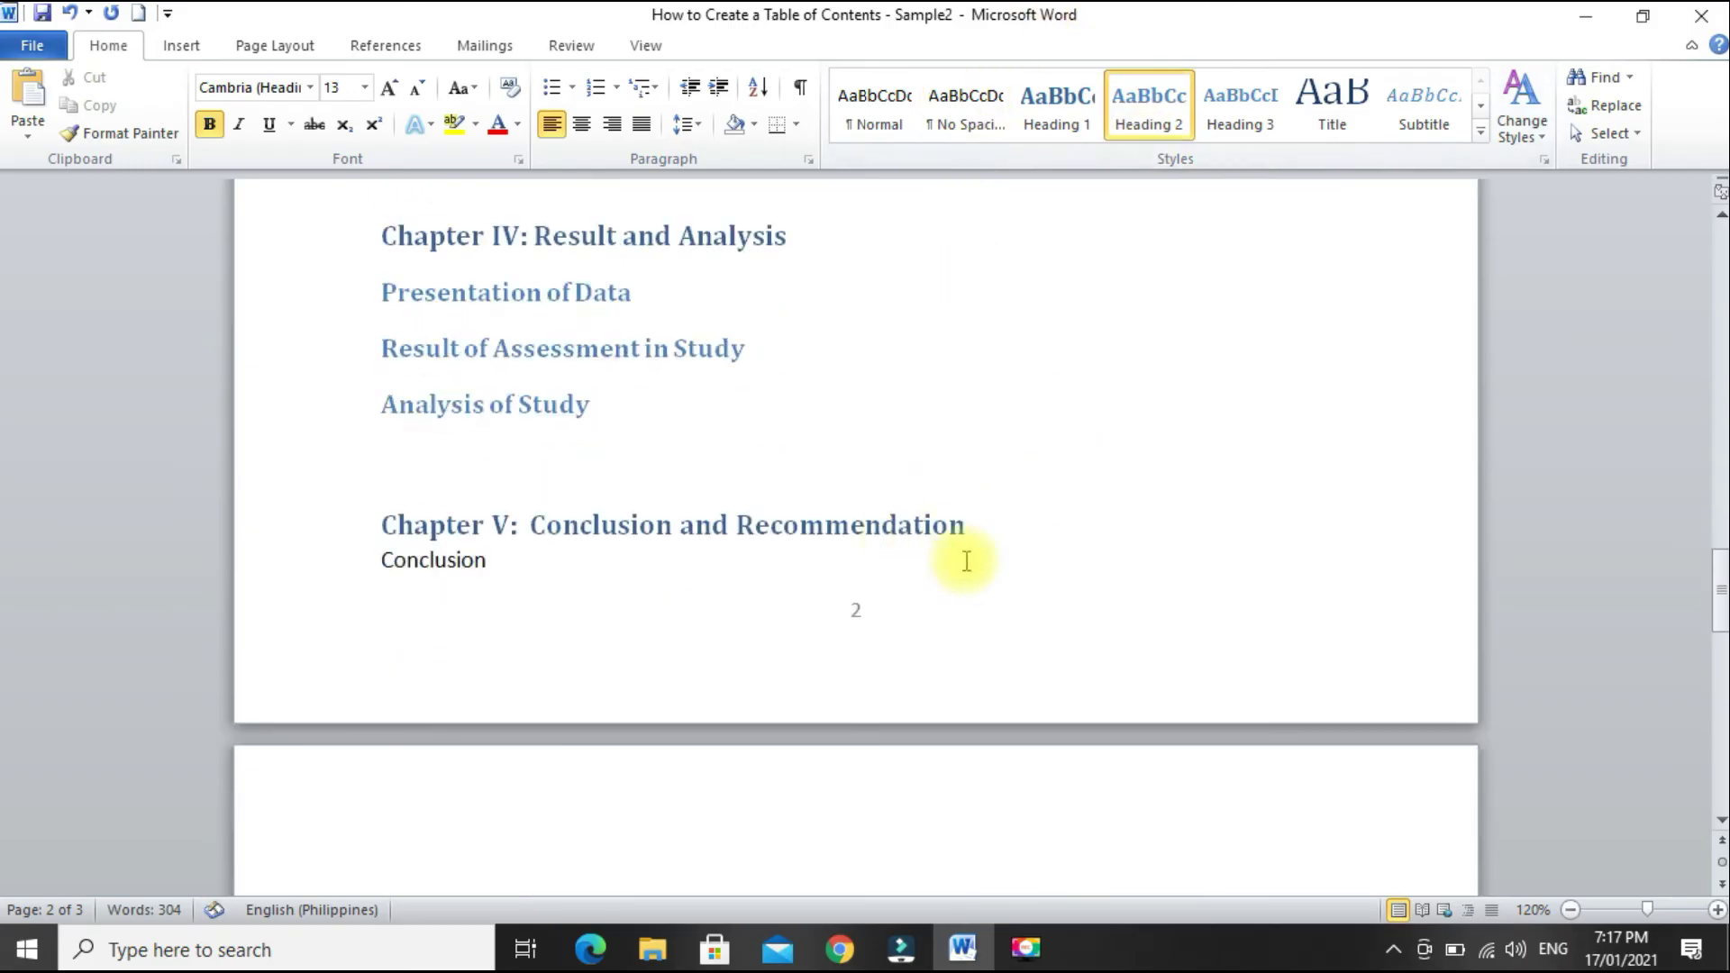
# - Apply Heading 2 to Conclusion and Recommendation, then return to the table of contents
pyautogui.click(376, 560)
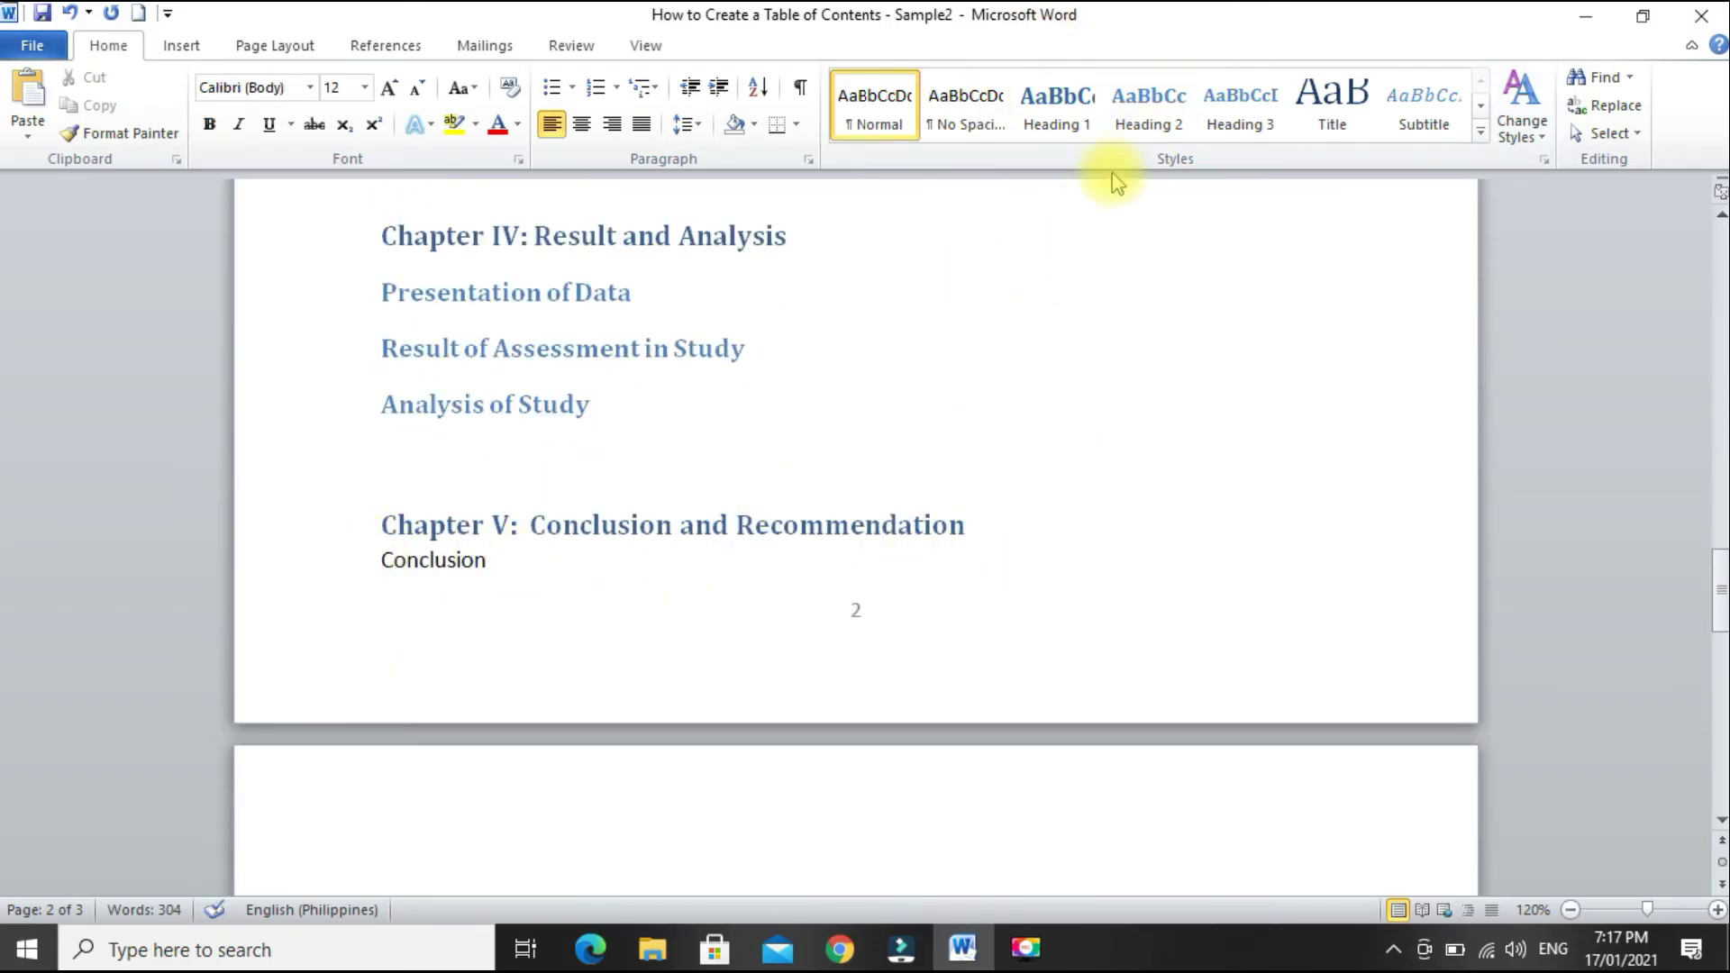
pyautogui.click(1138, 122)
pyautogui.scroll(-3, 792, 541)
pyautogui.click(381, 586)
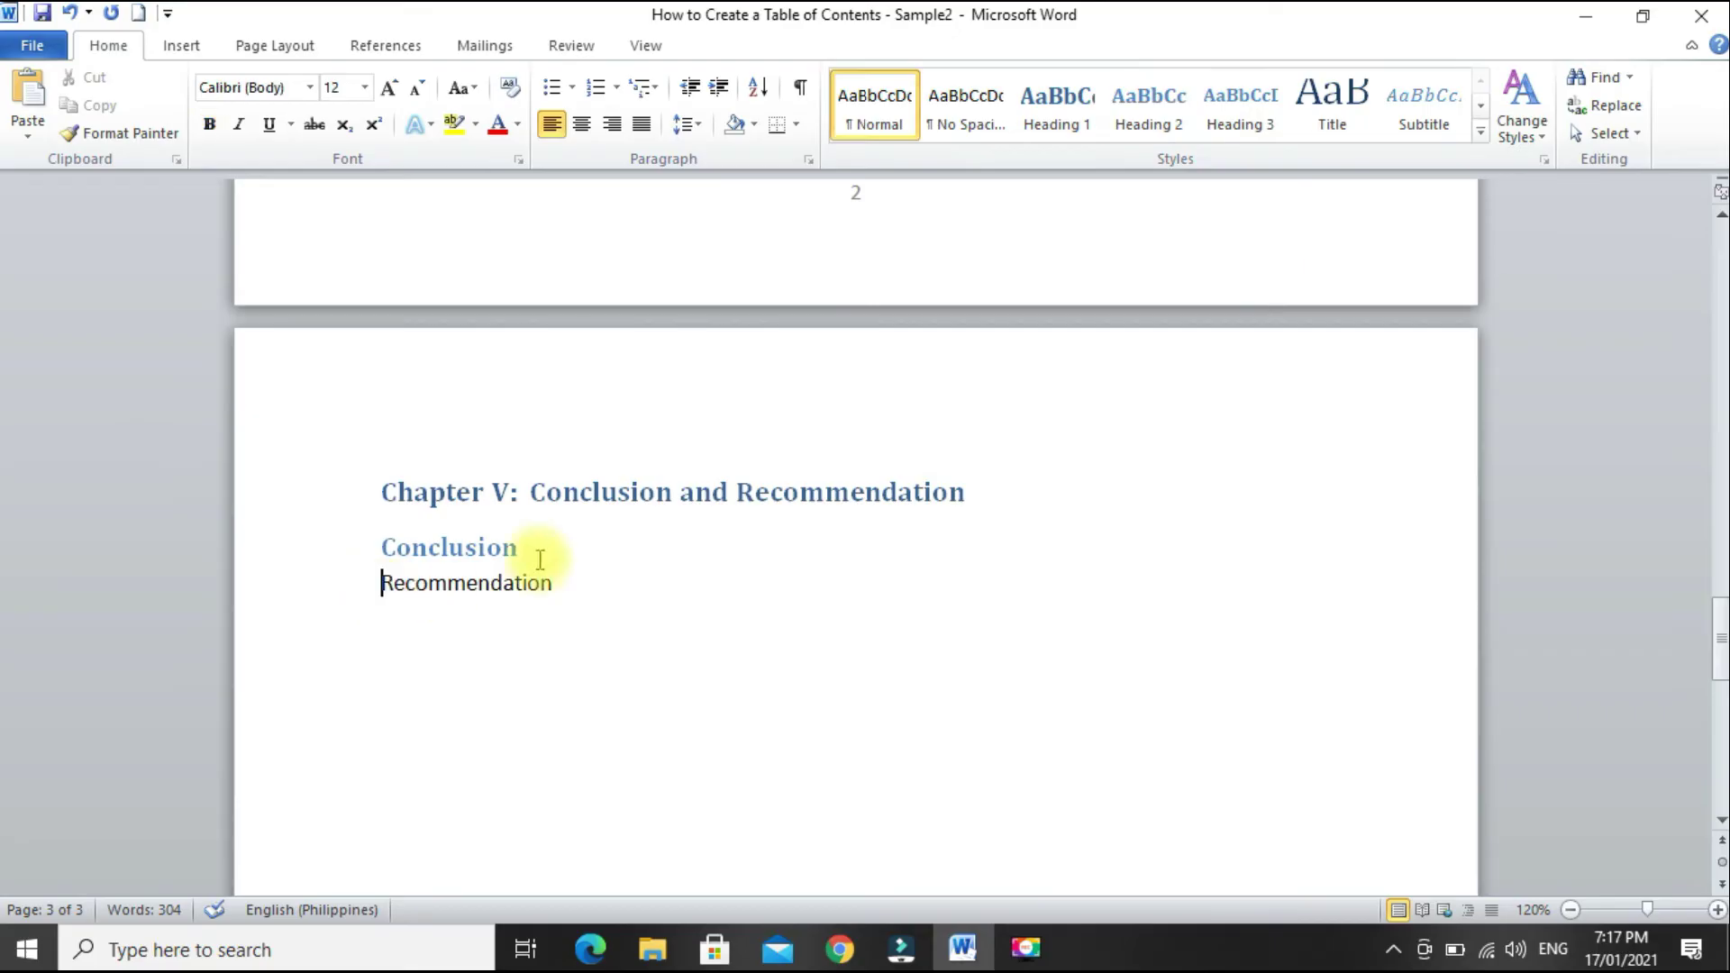
pyautogui.click(1146, 122)
pyautogui.scroll(3, 982, 716)
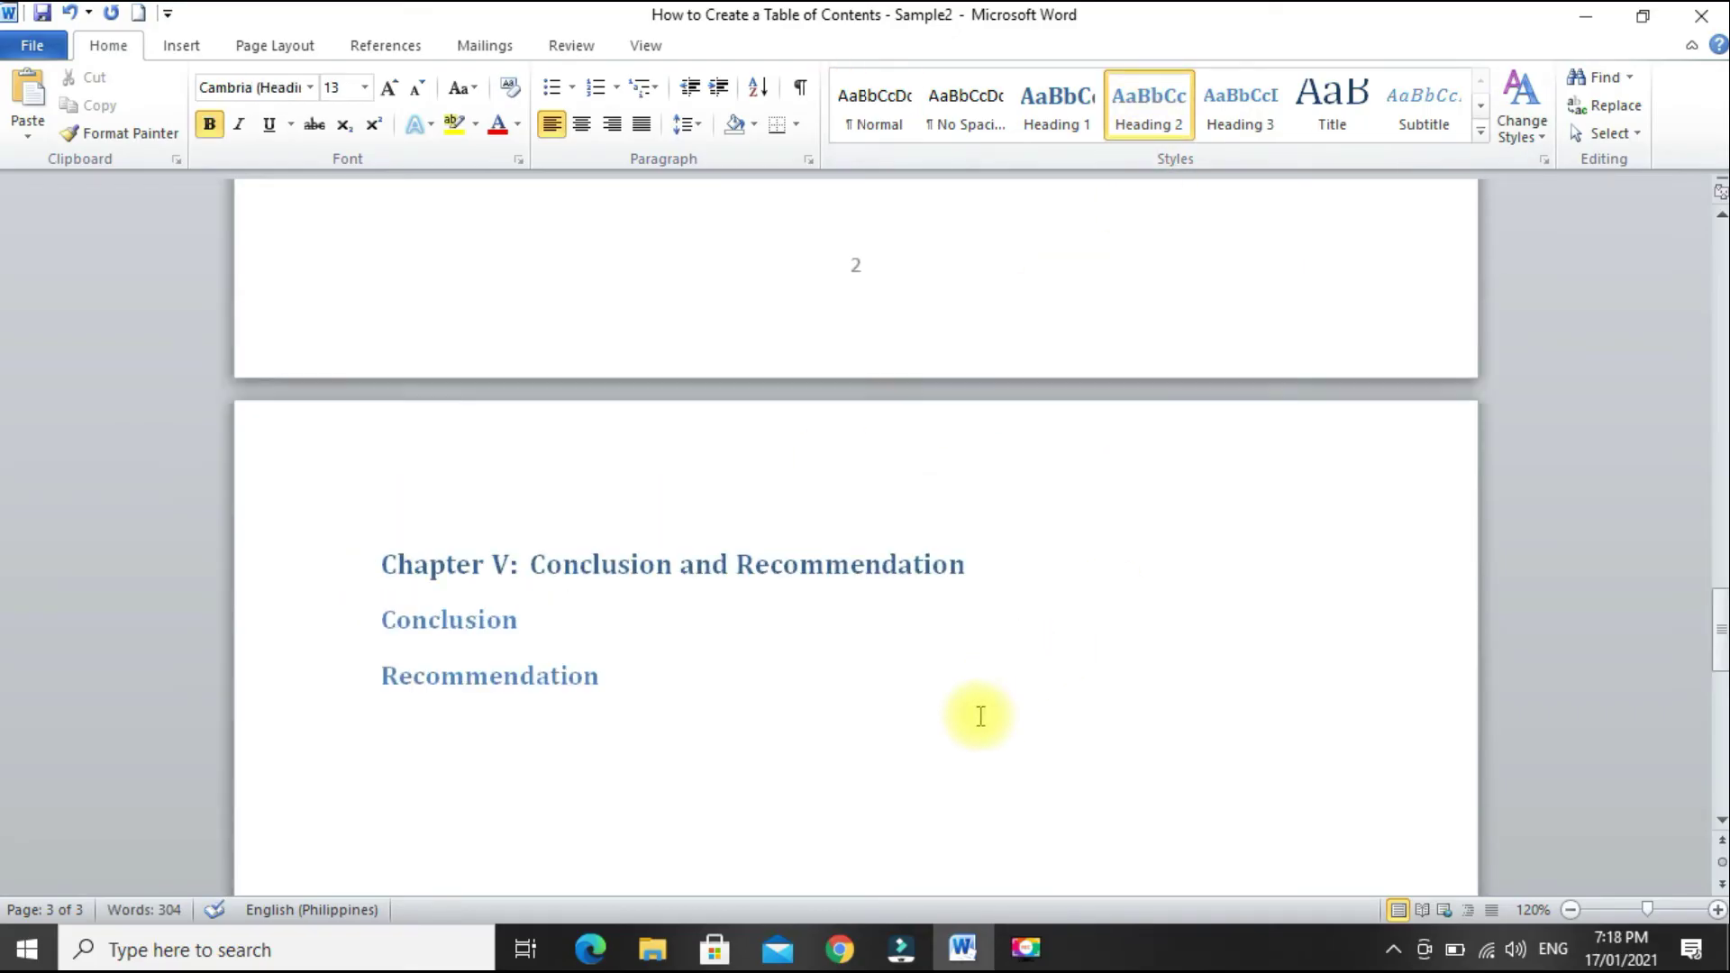
pyautogui.scroll(1, 980, 716)
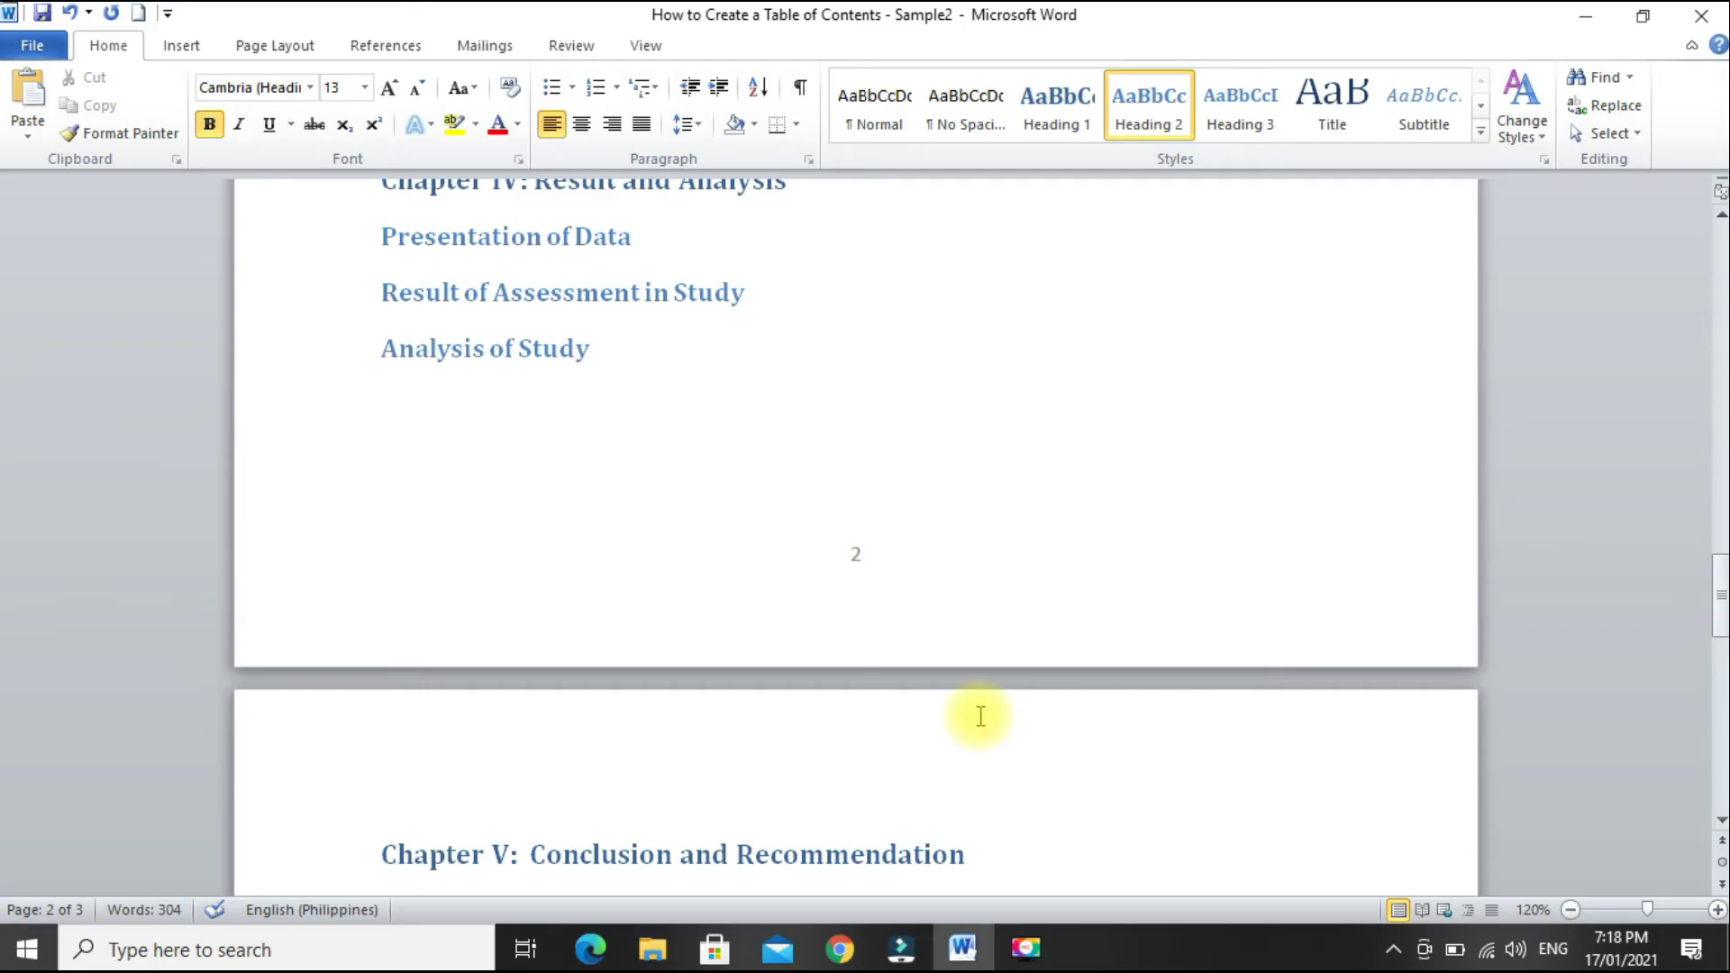
pyautogui.scroll(15, 982, 721)
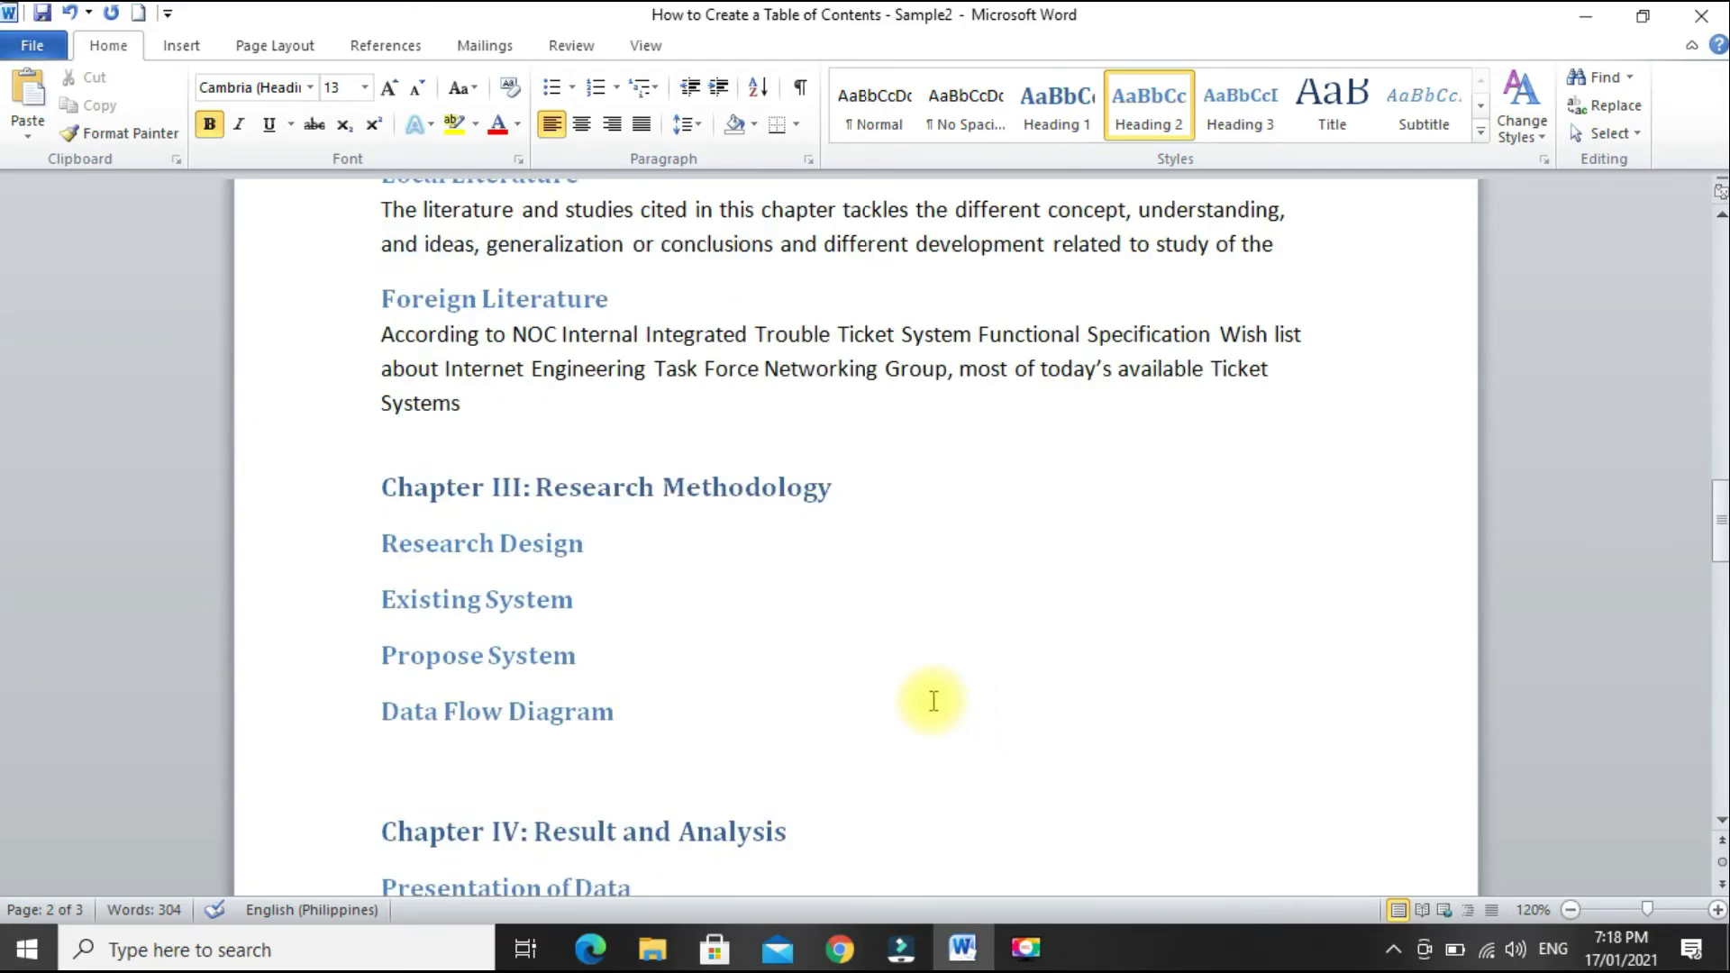
pyautogui.scroll(15, 931, 700)
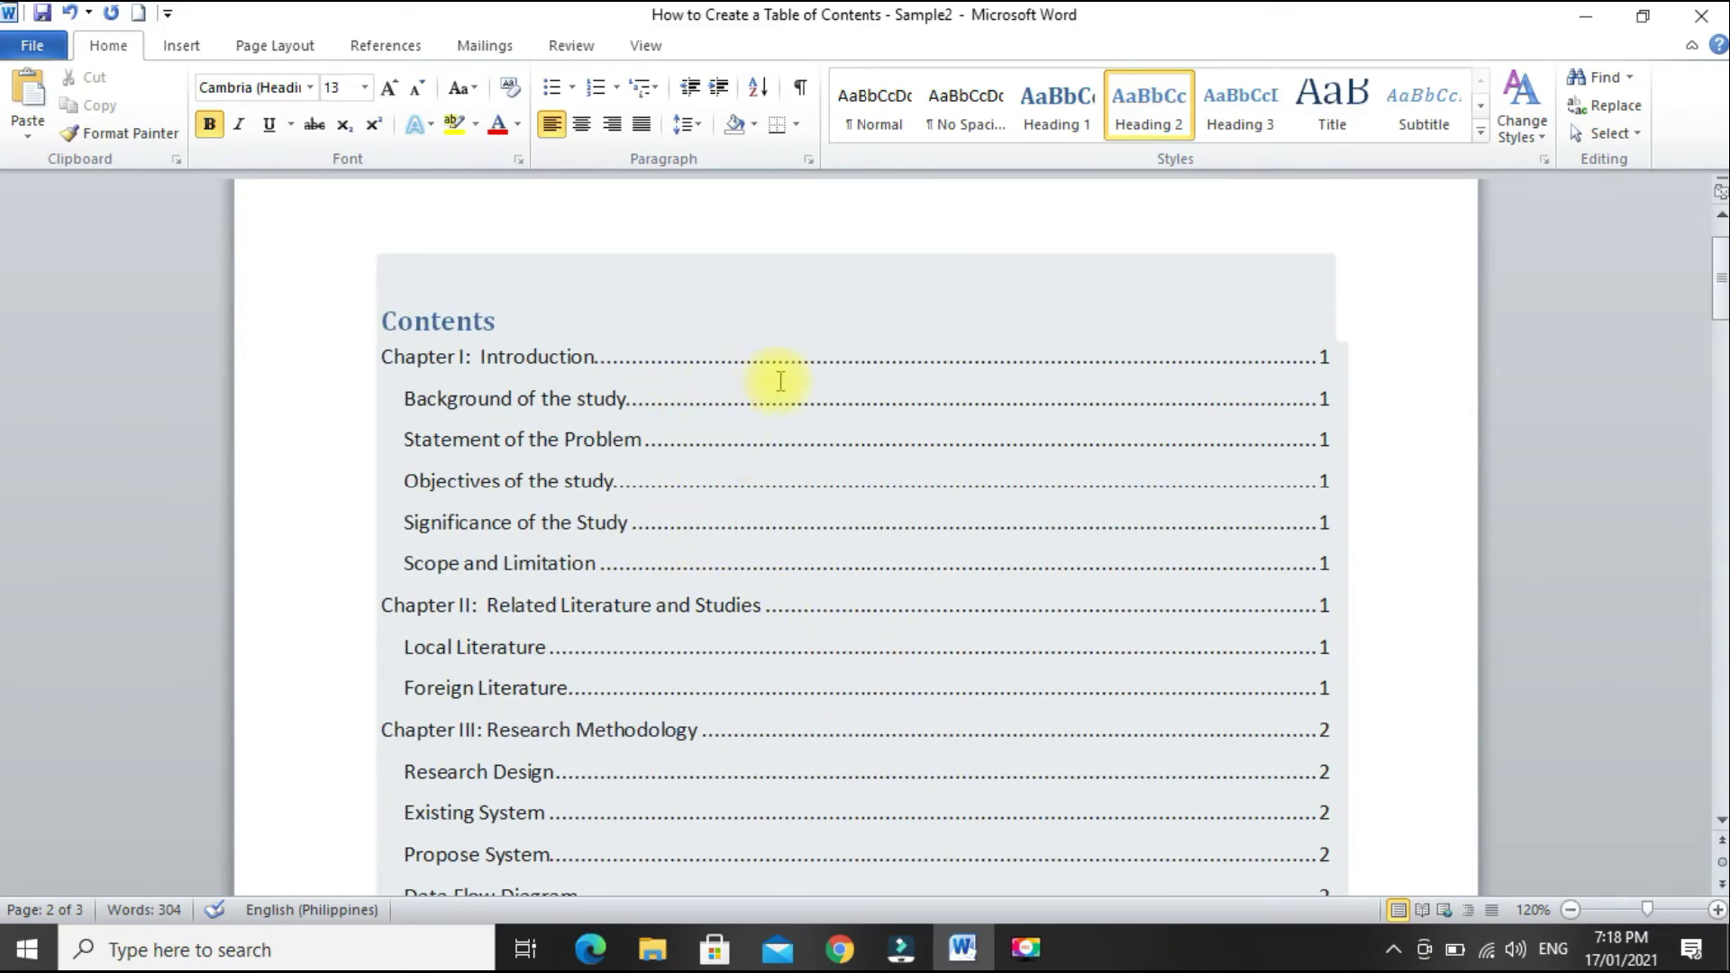
# - Update the entire table of contents so it lists the new Chapter IV and V sections
pyautogui.click(738, 409)
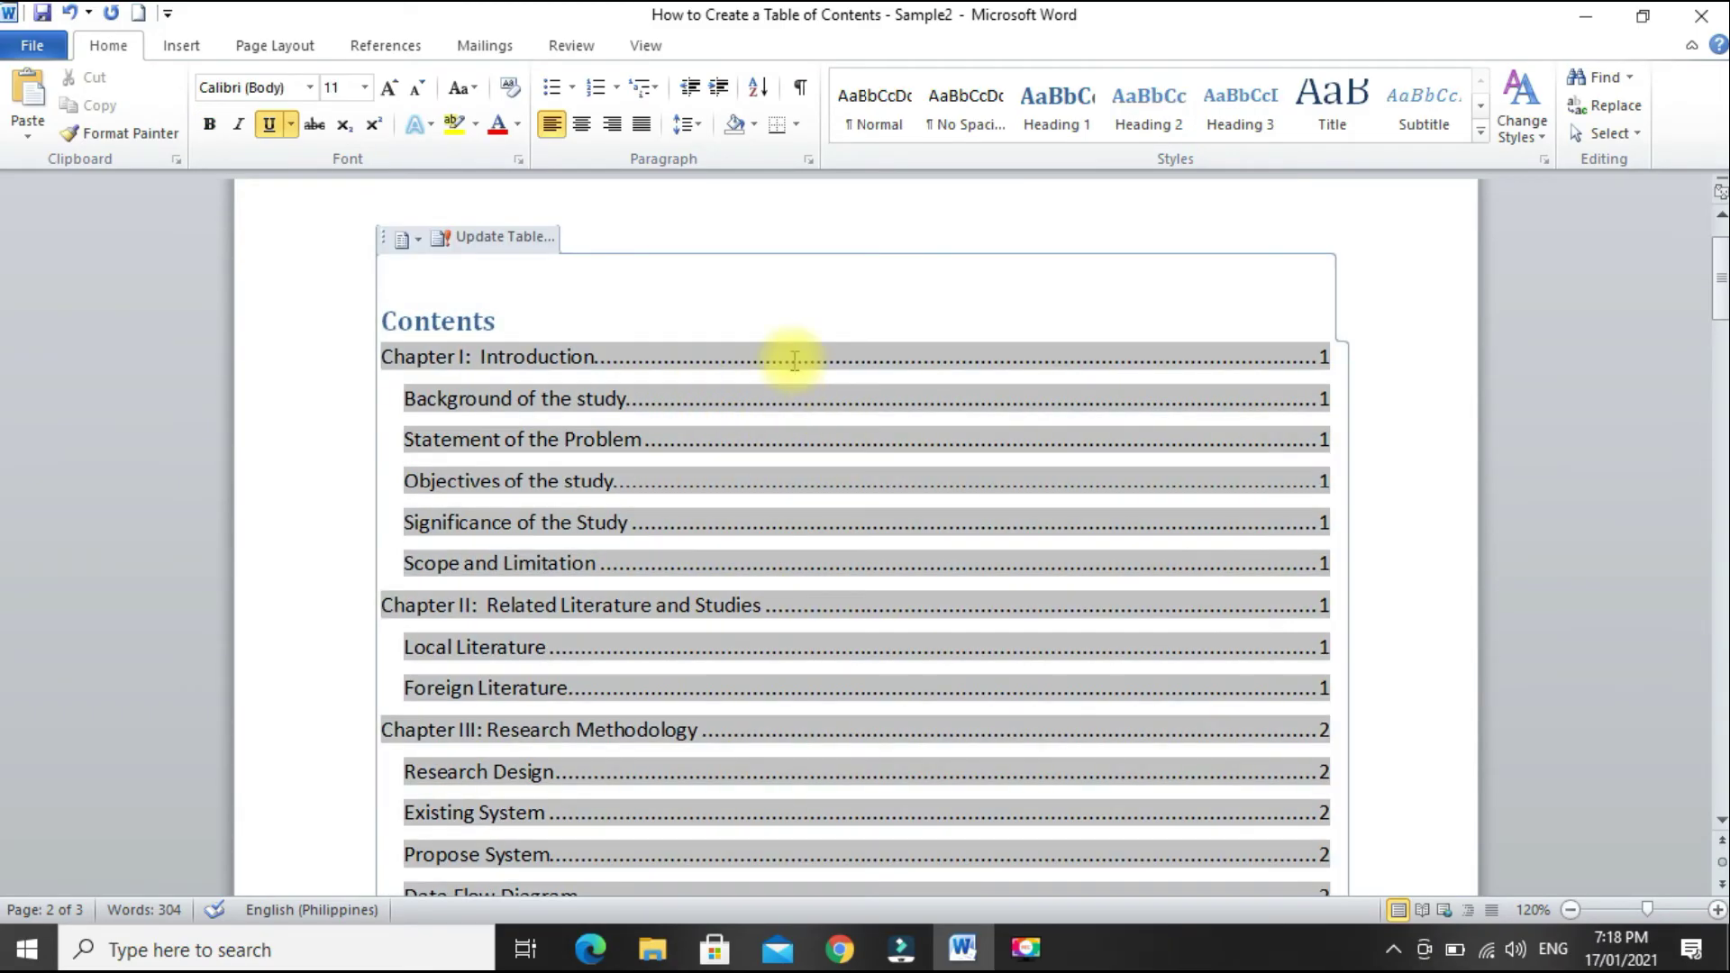
pyautogui.click(505, 237)
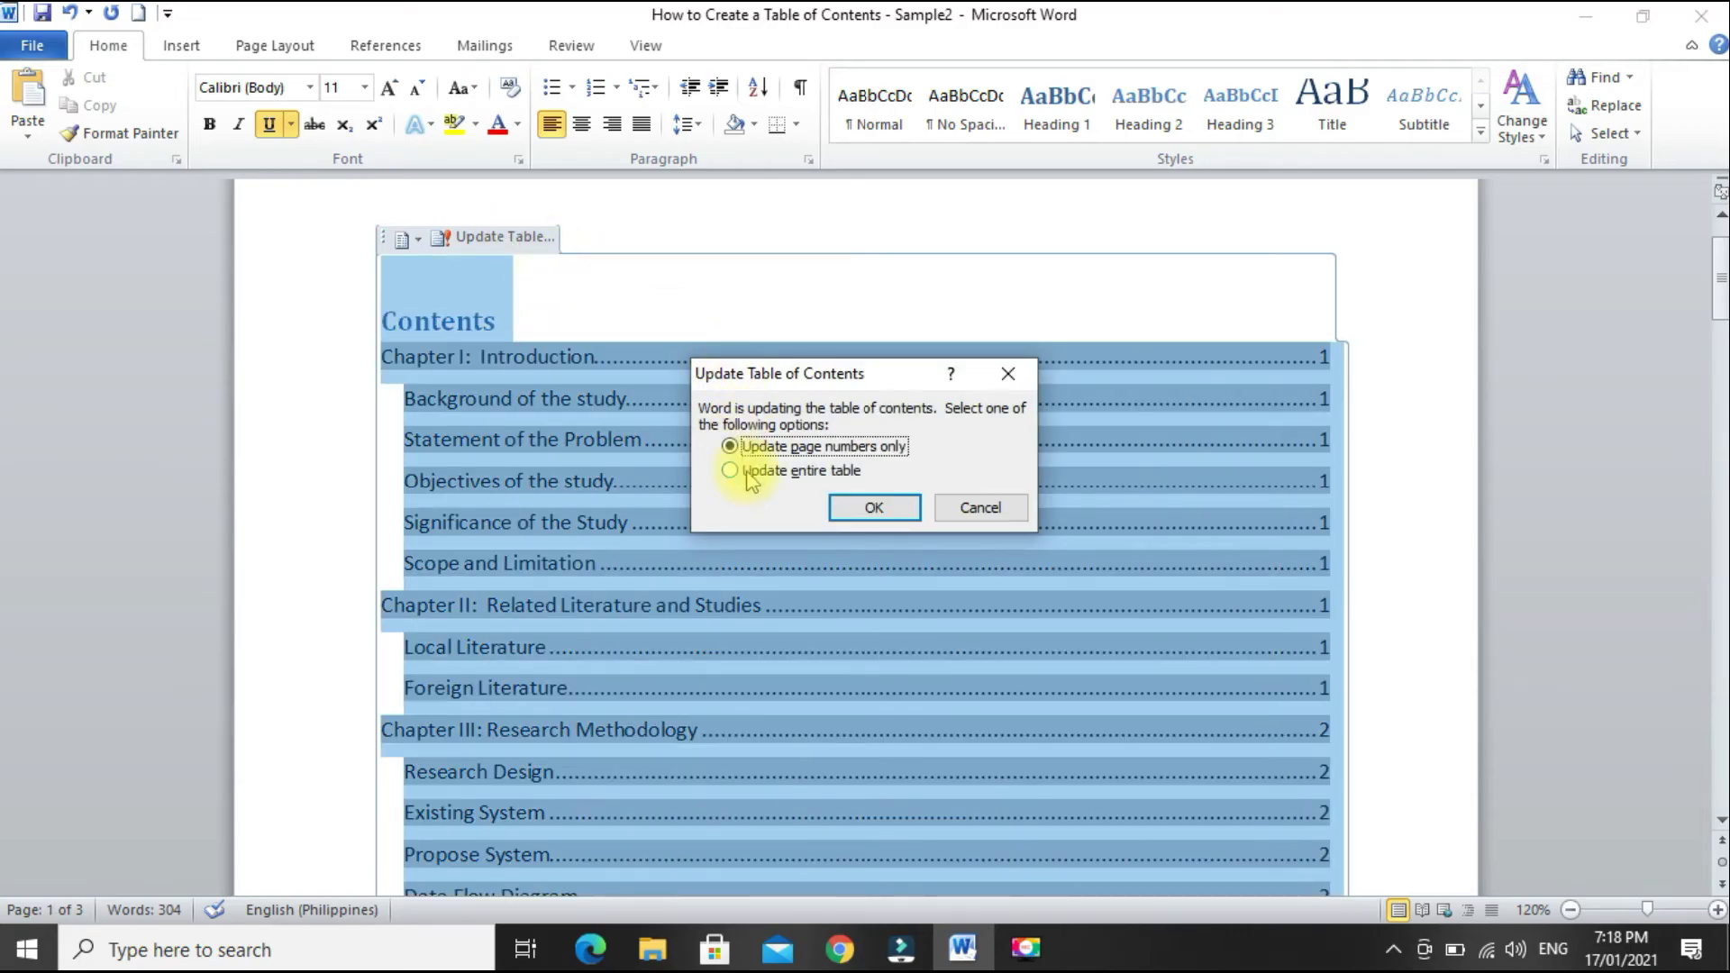
pyautogui.click(851, 510)
pyautogui.scroll(-5, 1208, 630)
pyautogui.click(1332, 732)
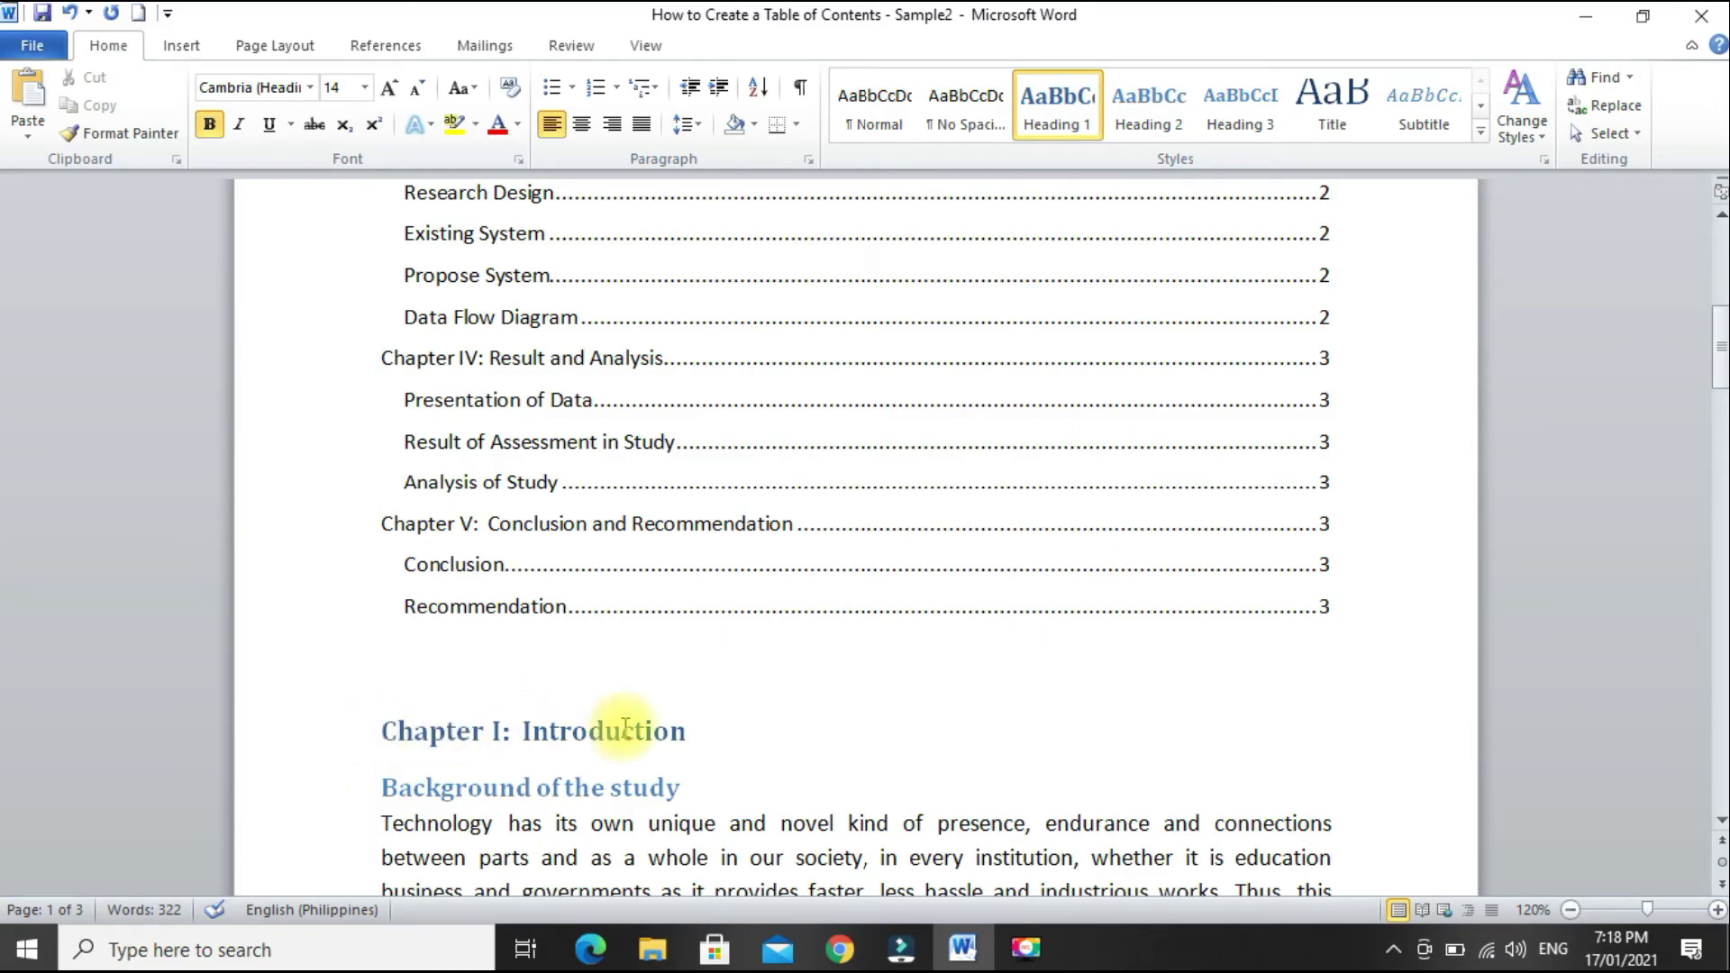
# - Insert a page break so Chapter I starts on a new page after the contents
pyautogui.click(172, 50)
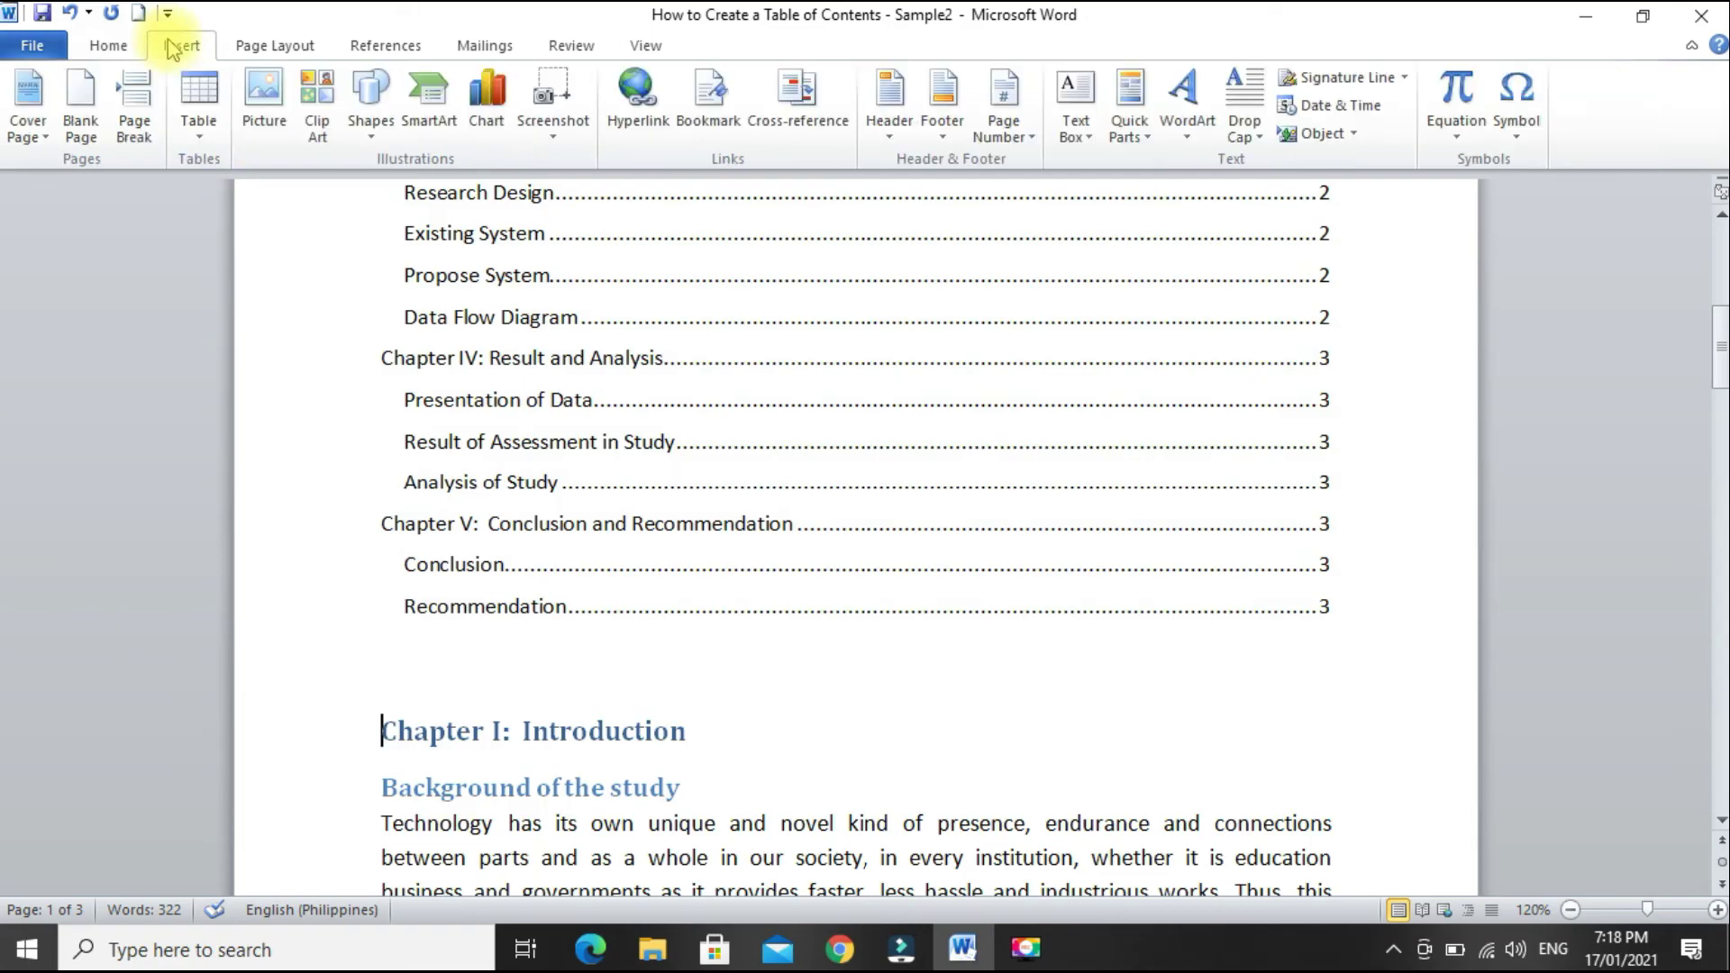
pyautogui.click(135, 105)
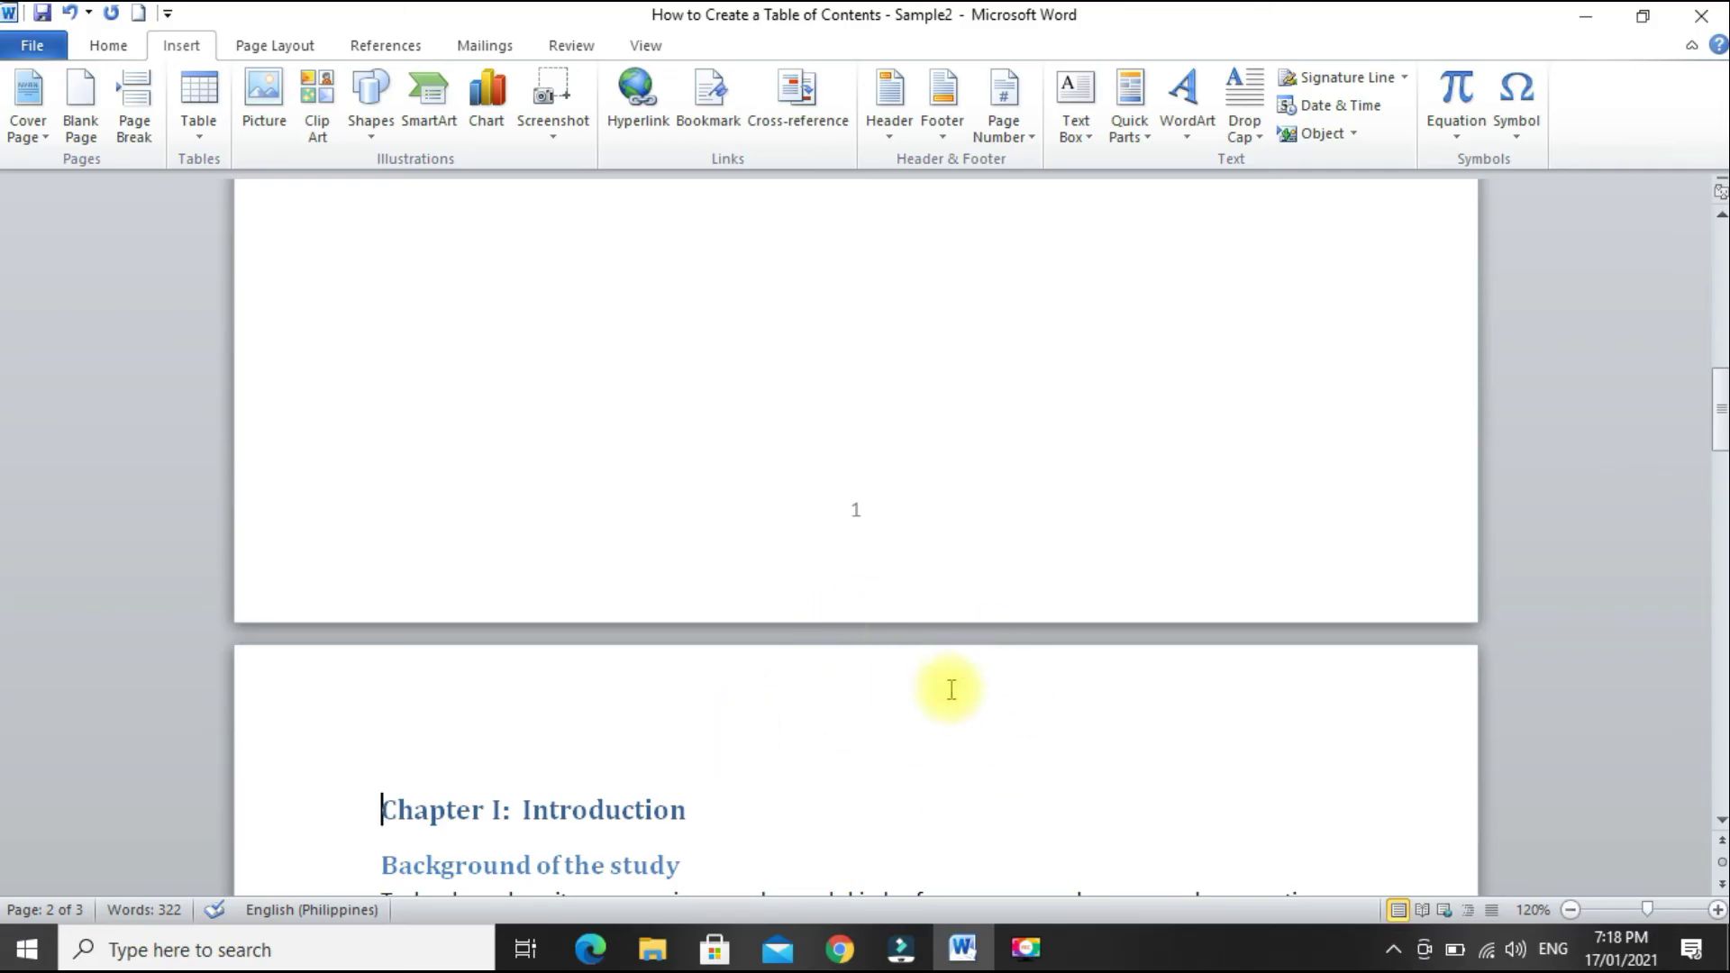
pyautogui.scroll(4, 784, 459)
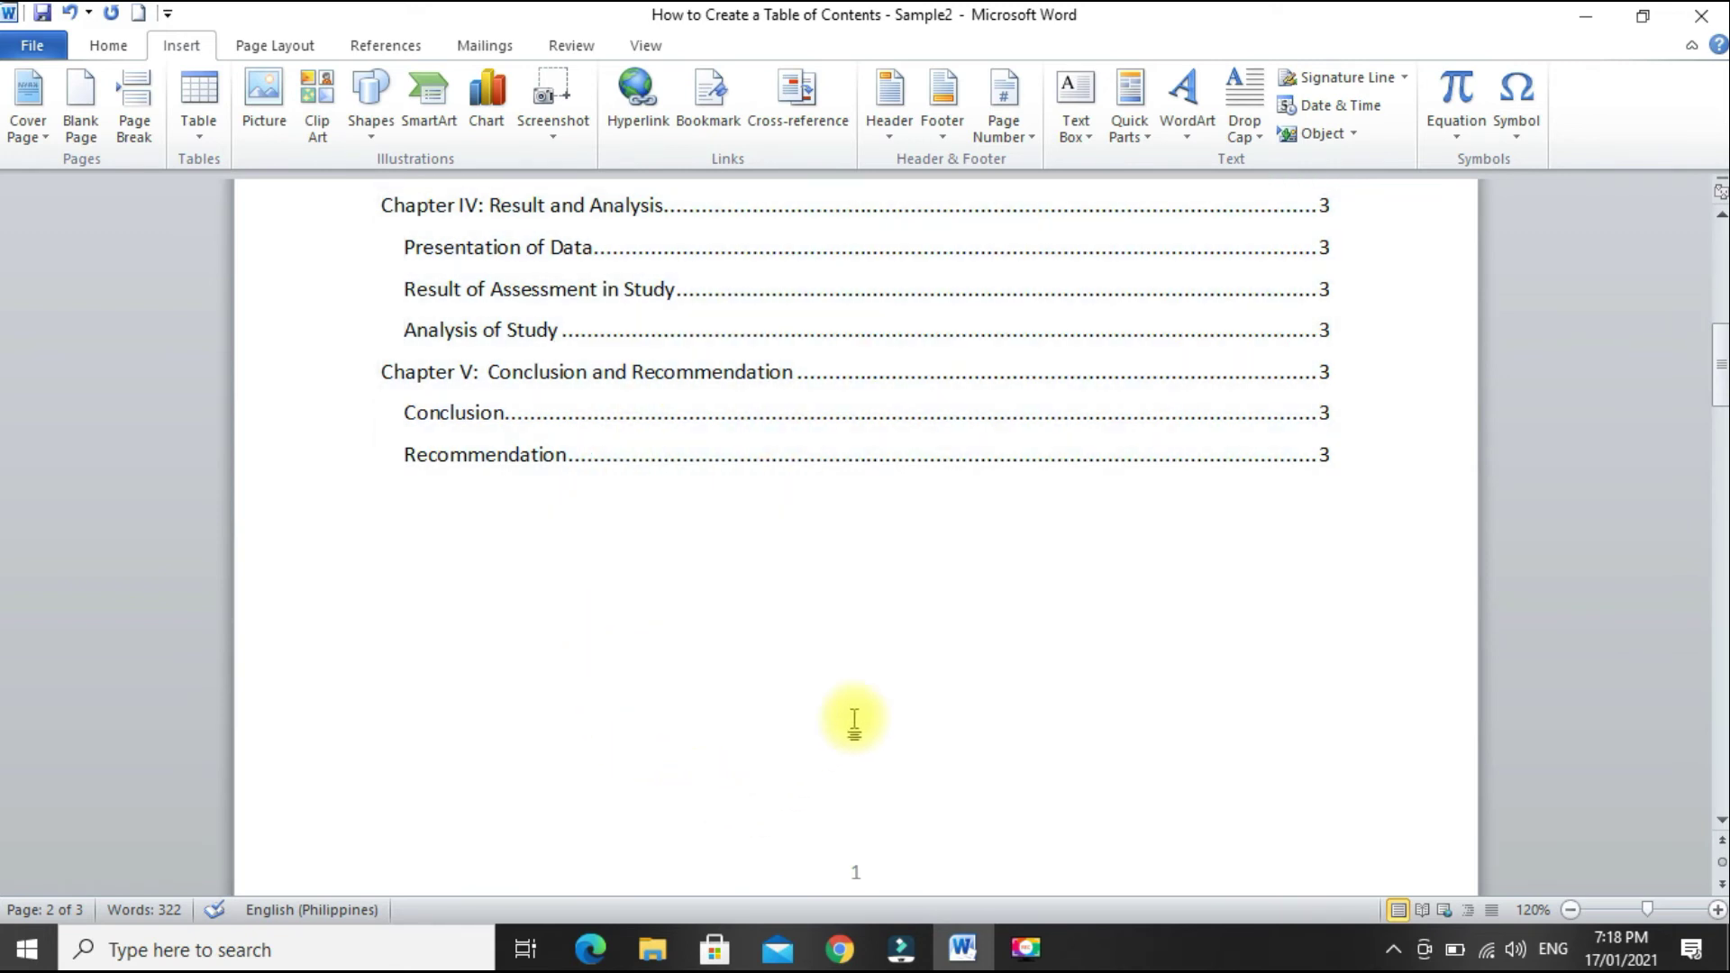
pyautogui.scroll(-5, 641, 762)
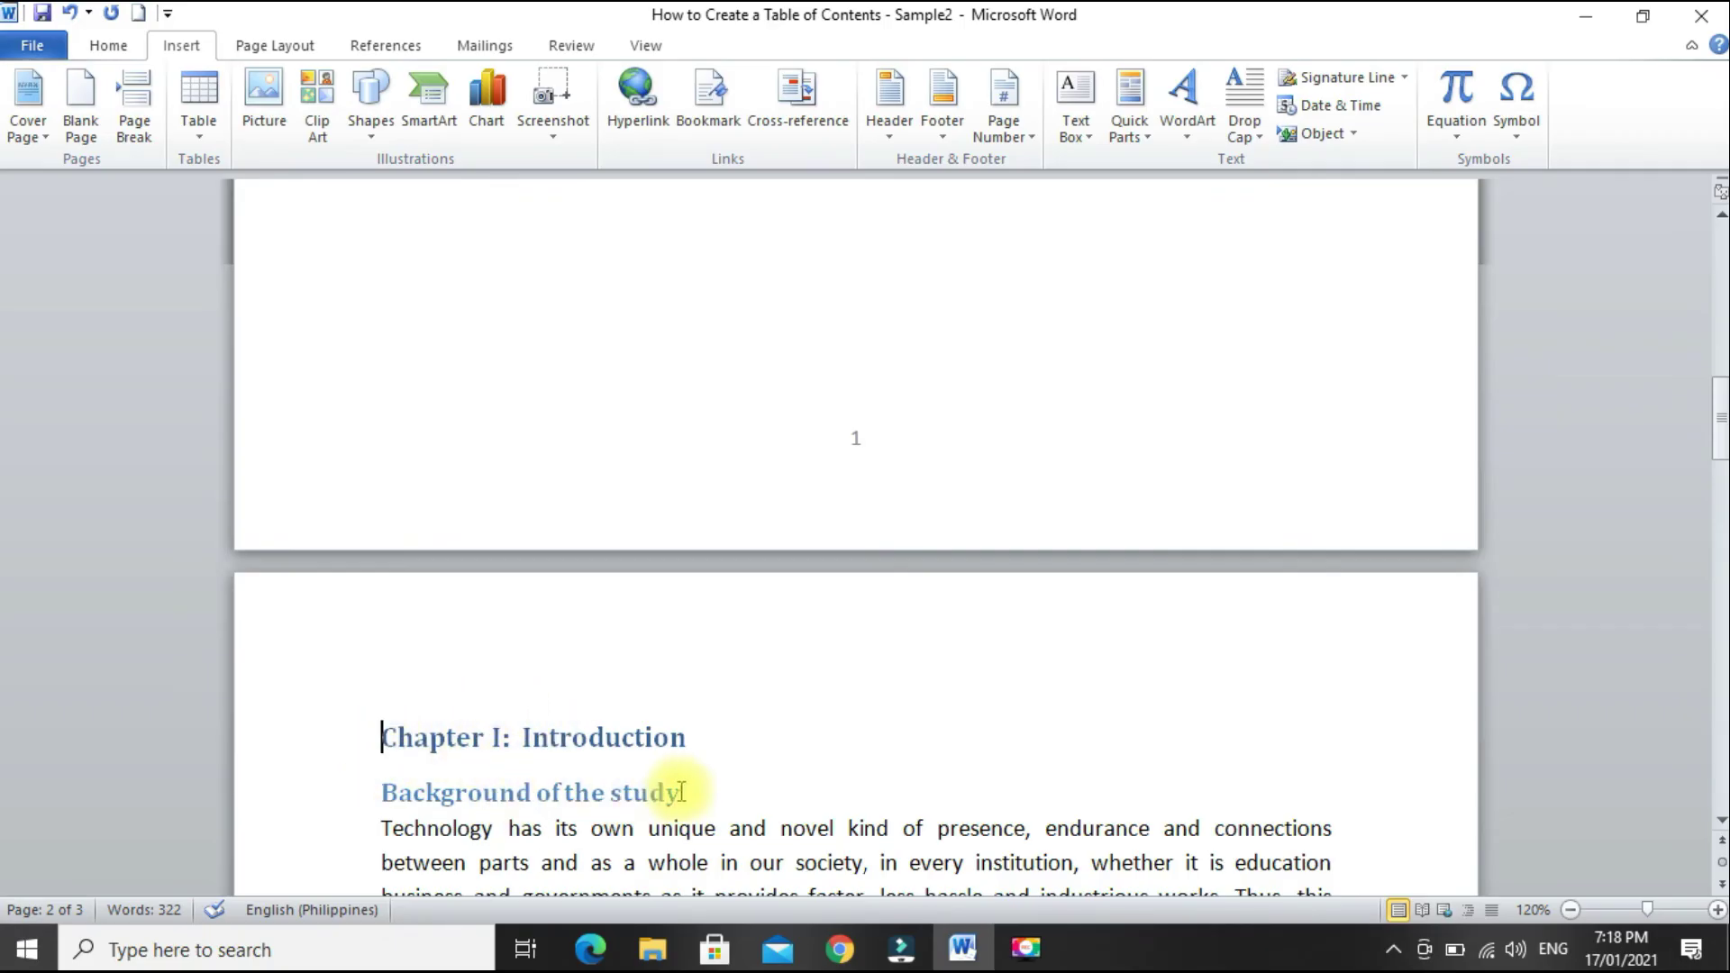
pyautogui.scroll(-3, 952, 735)
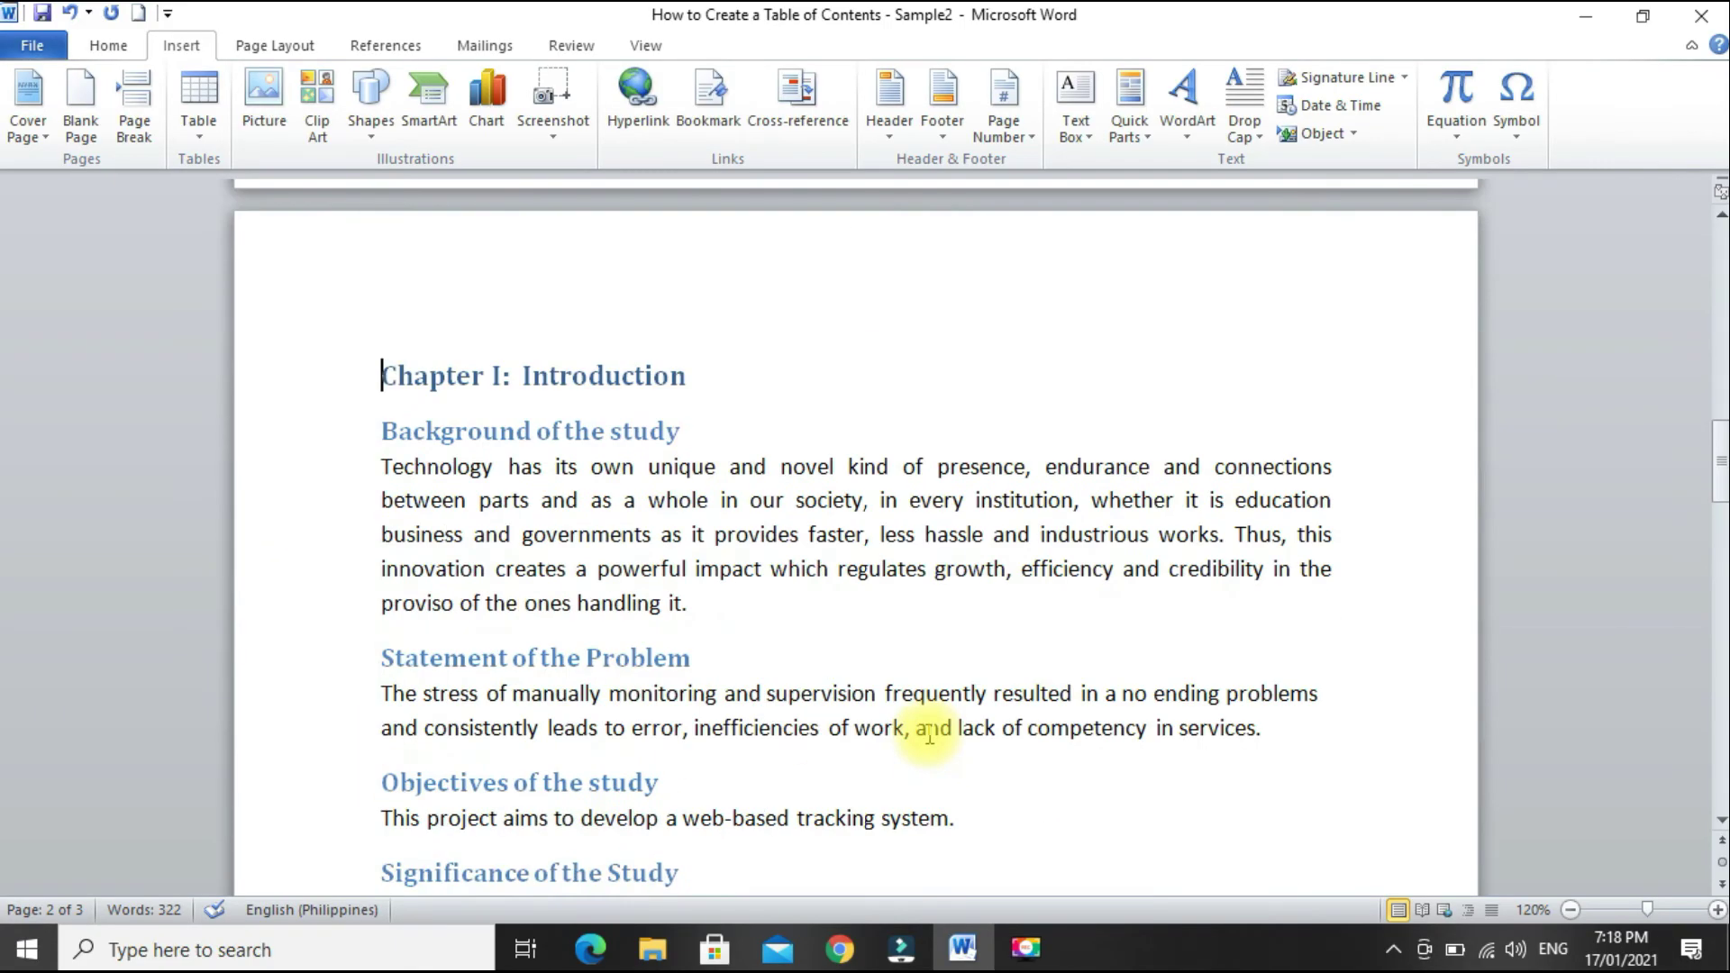
pyautogui.scroll(-2, 879, 703)
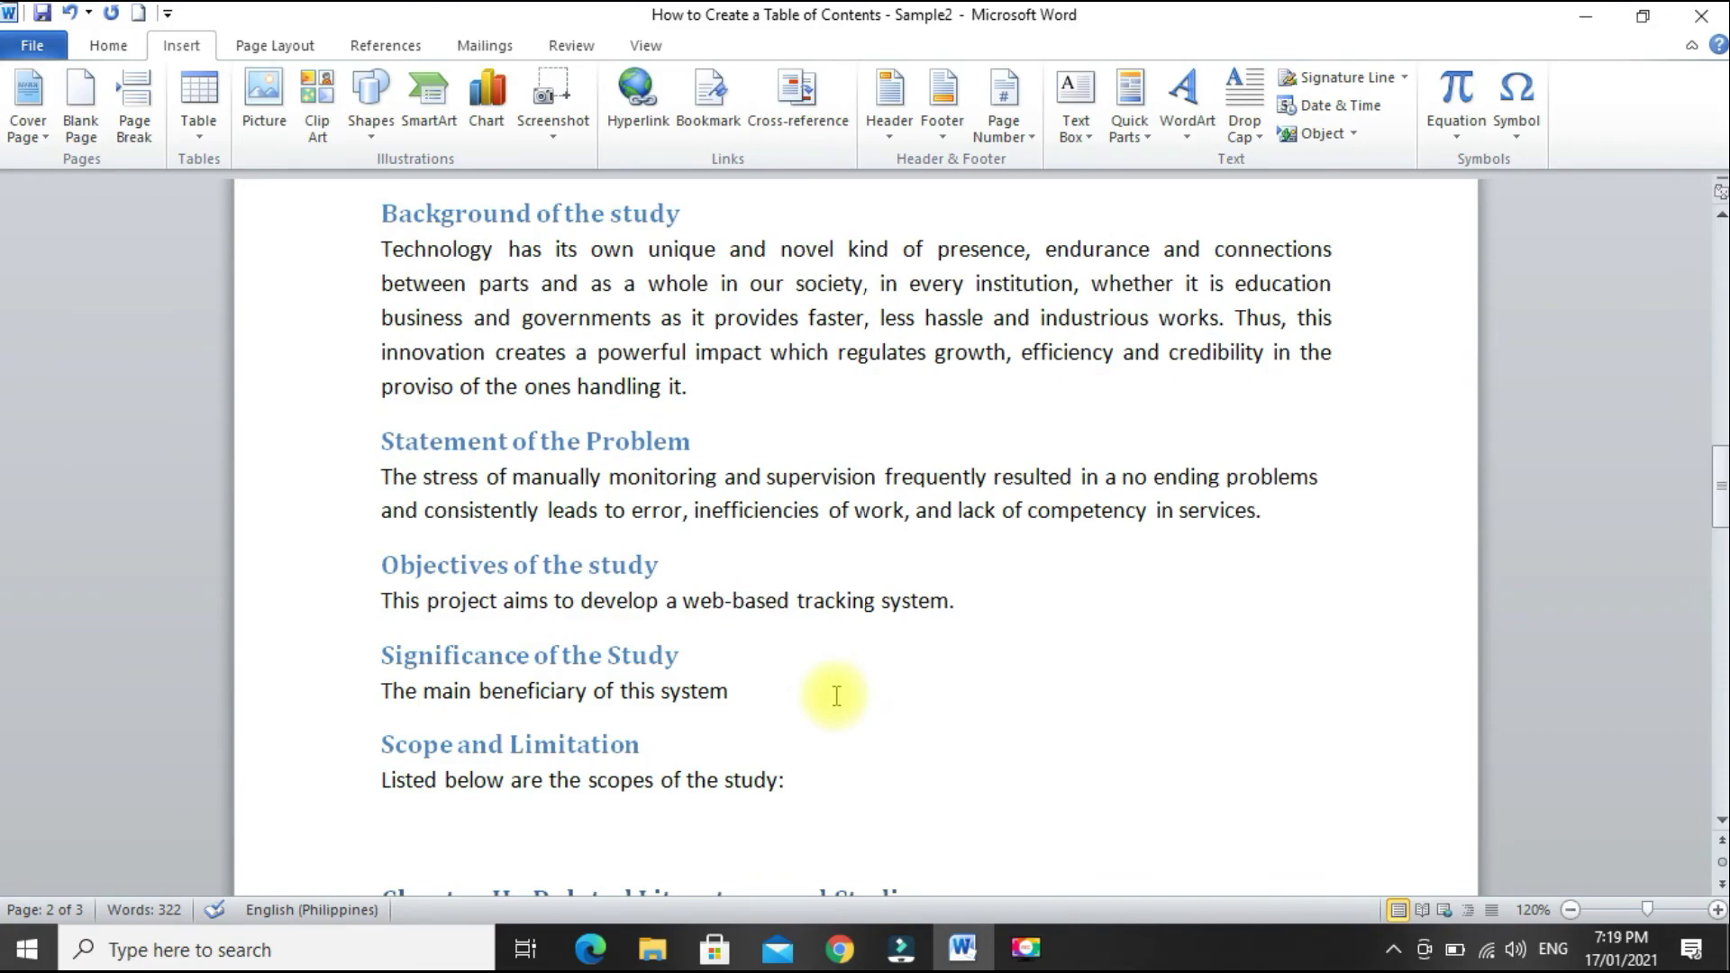
pyautogui.scroll(-3, 836, 696)
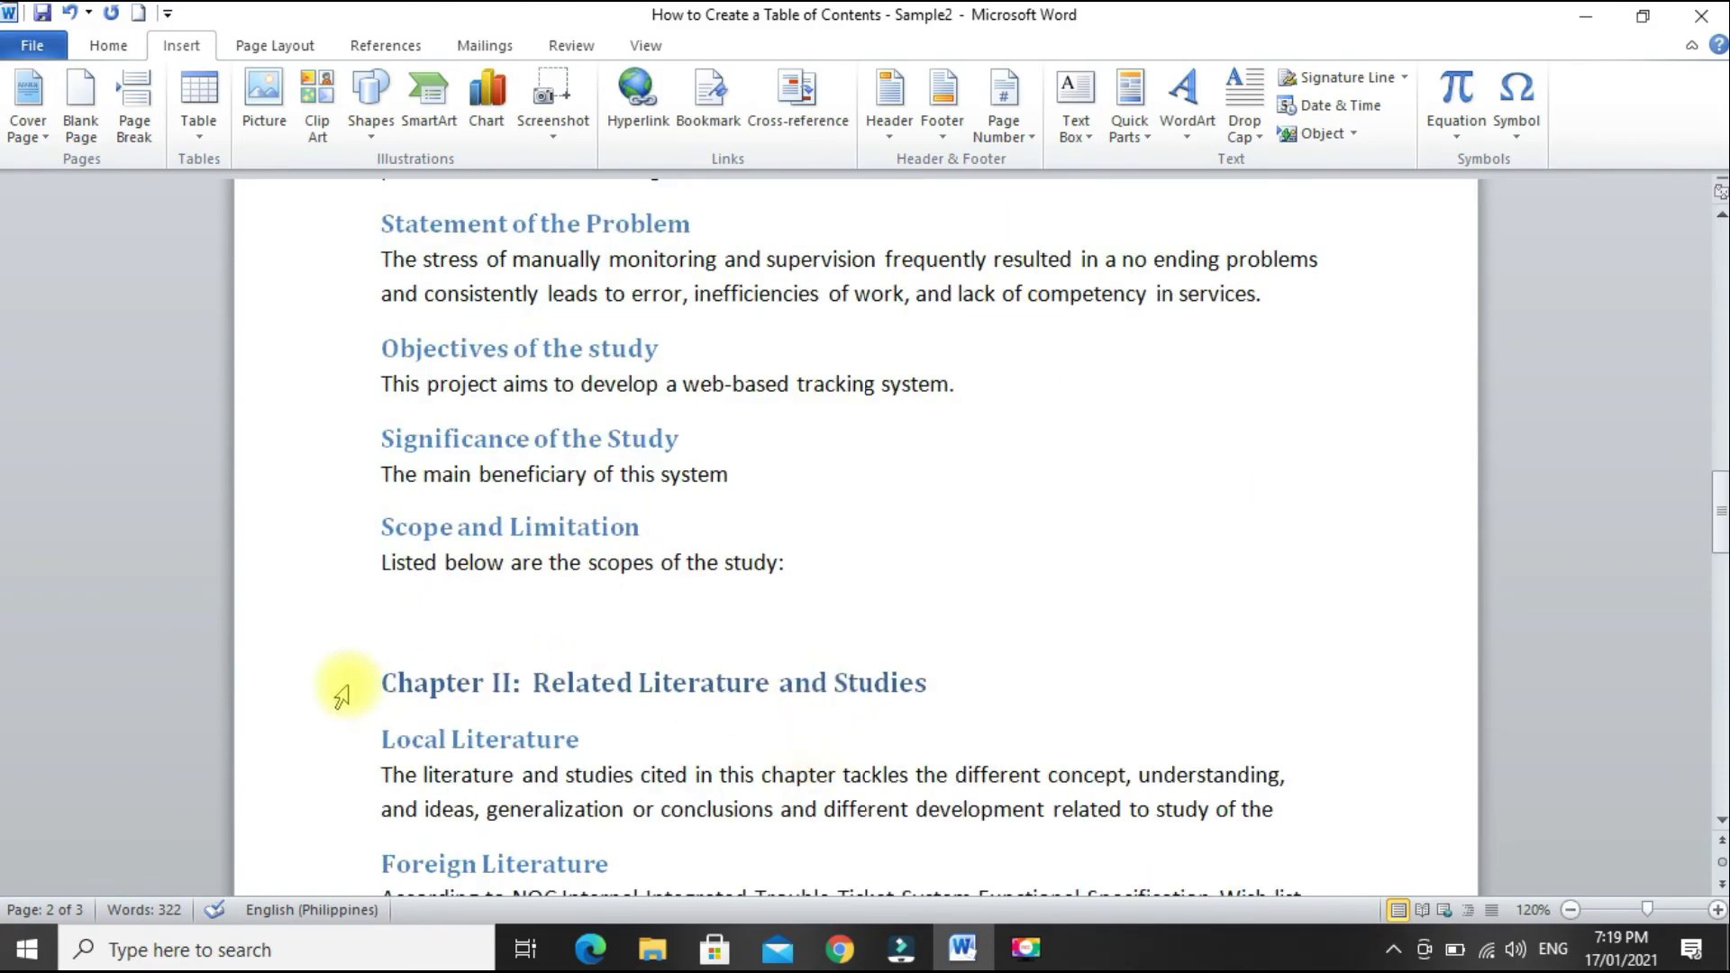
# - Insert a page break before 'Chapter II: Related Literature and Studies'
pyautogui.click(385, 685)
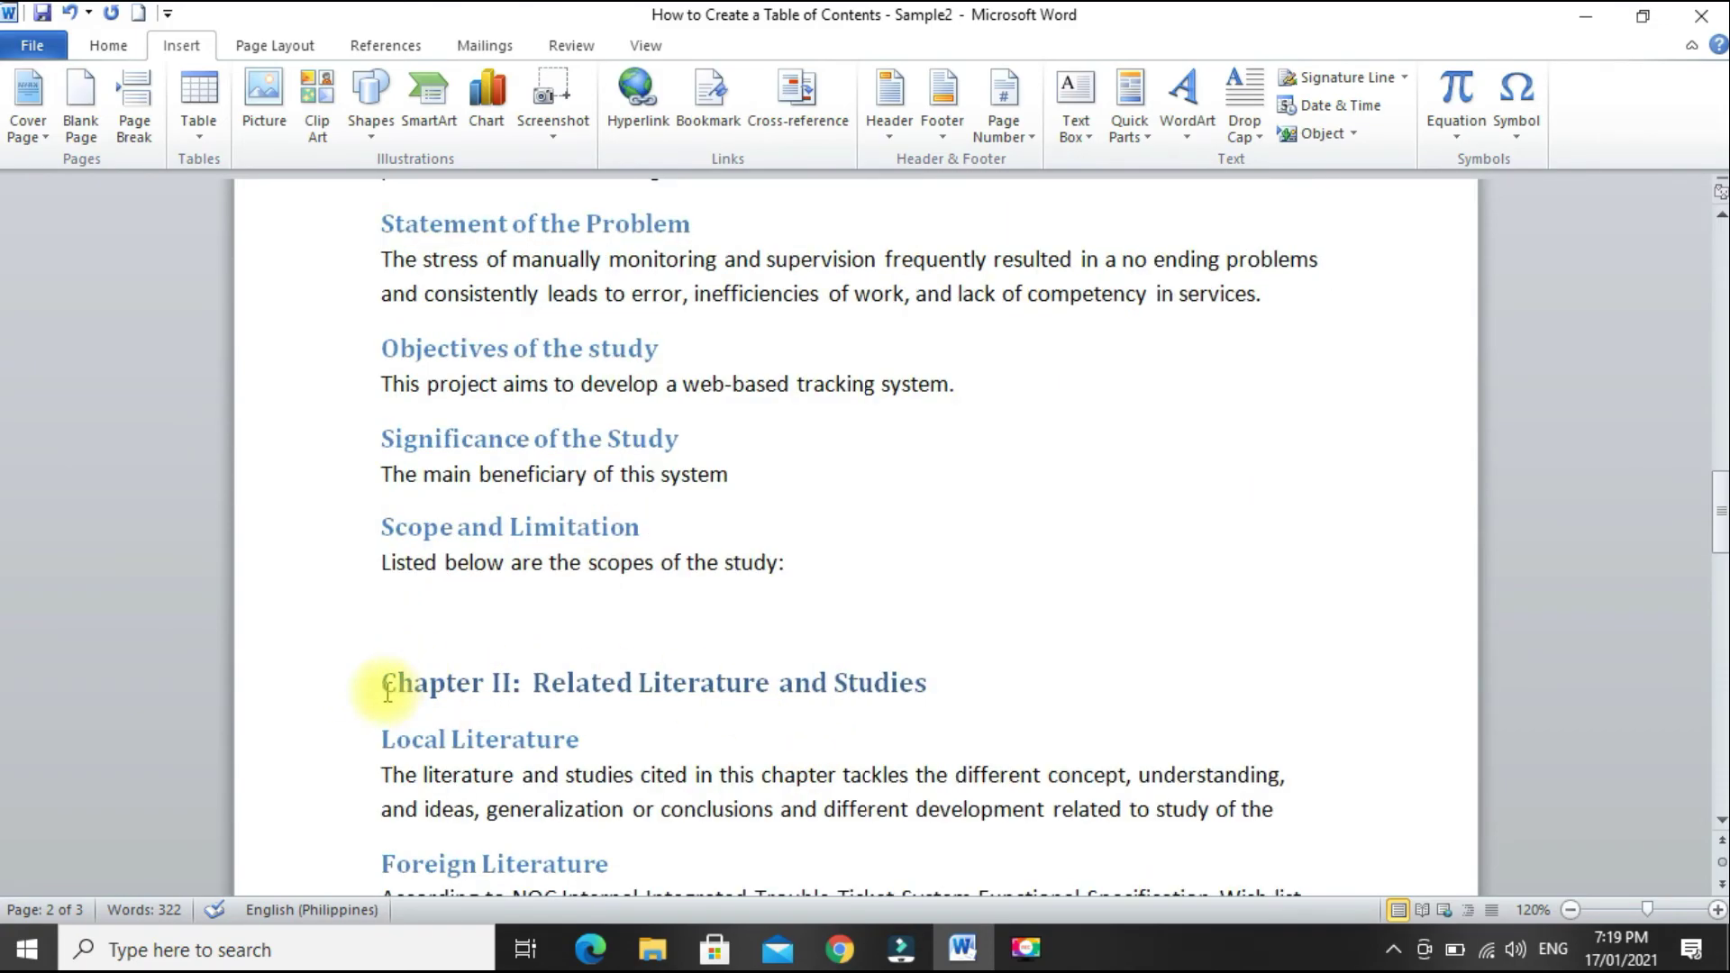
pyautogui.click(134, 106)
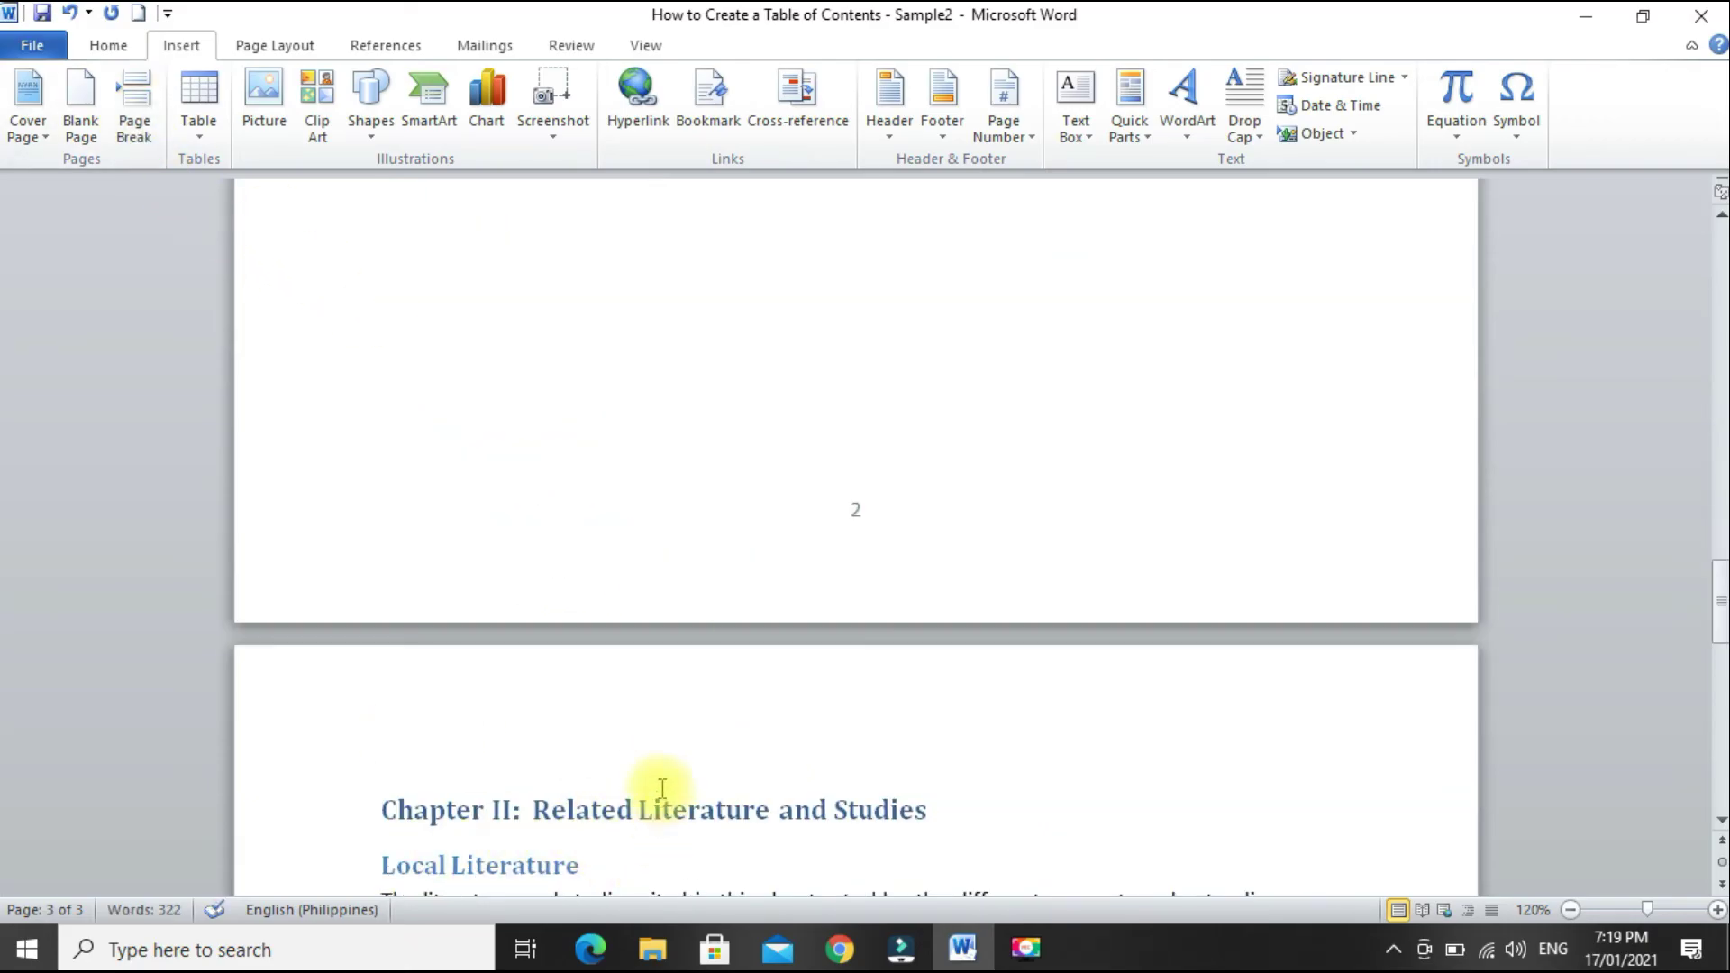
pyautogui.scroll(4, 746, 505)
pyautogui.scroll(3, 746, 439)
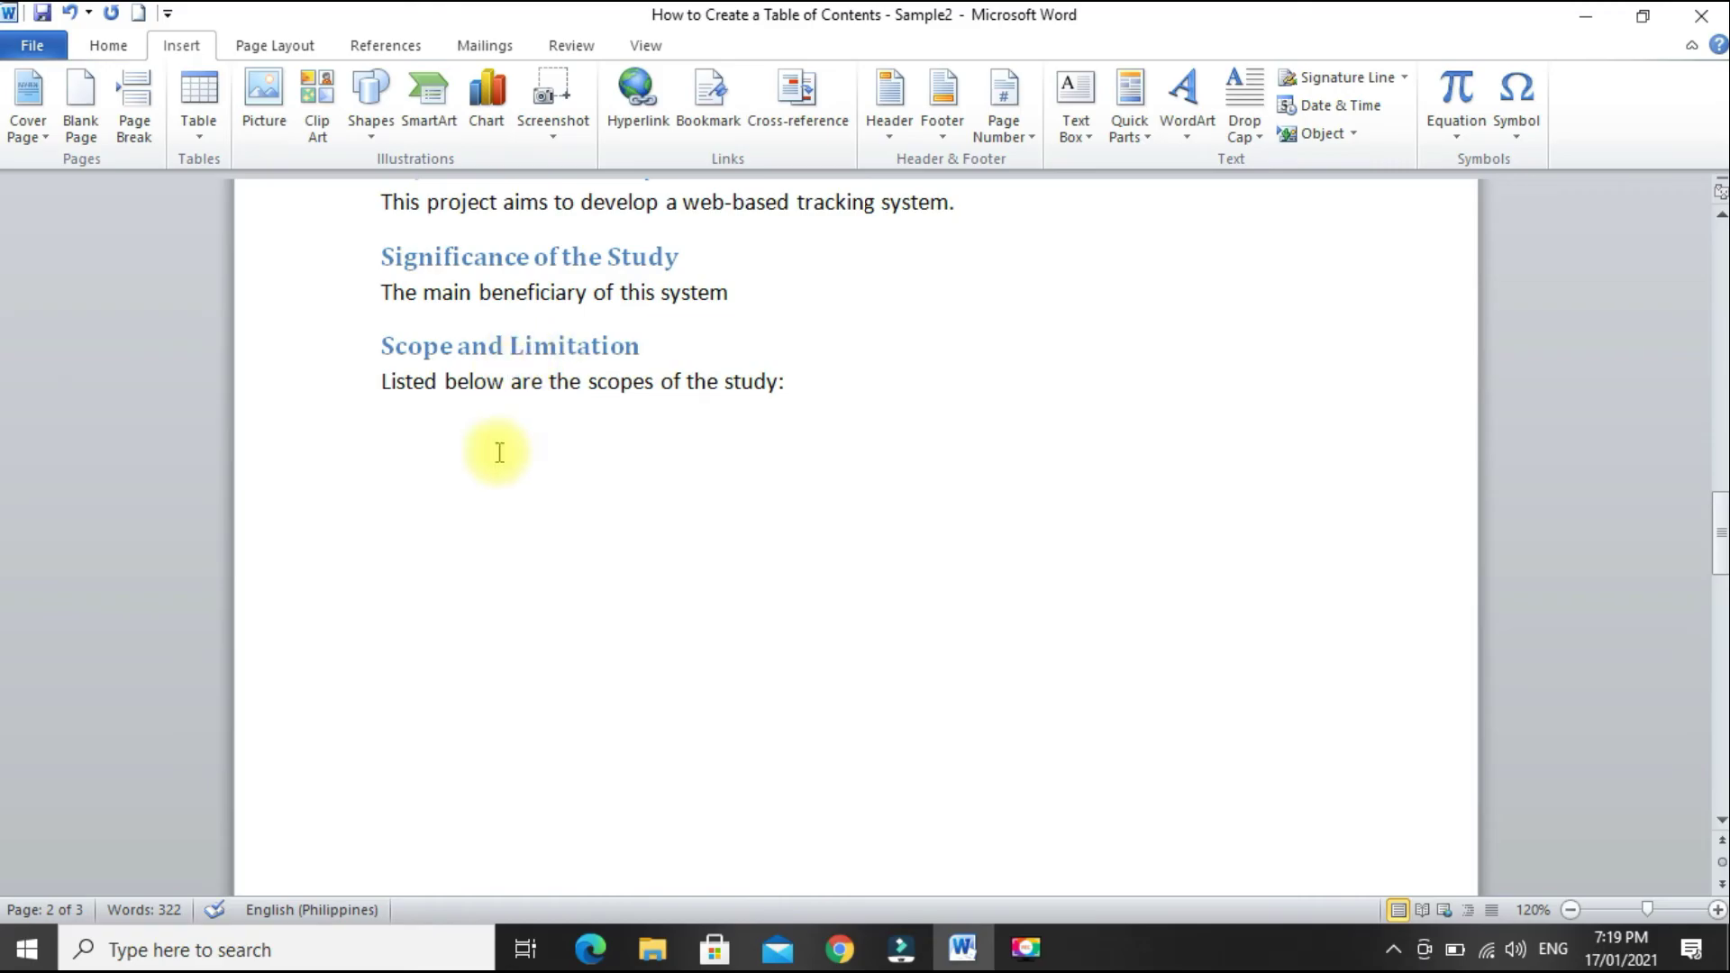
pyautogui.scroll(-5, 746, 664)
pyautogui.scroll(-2, 595, 847)
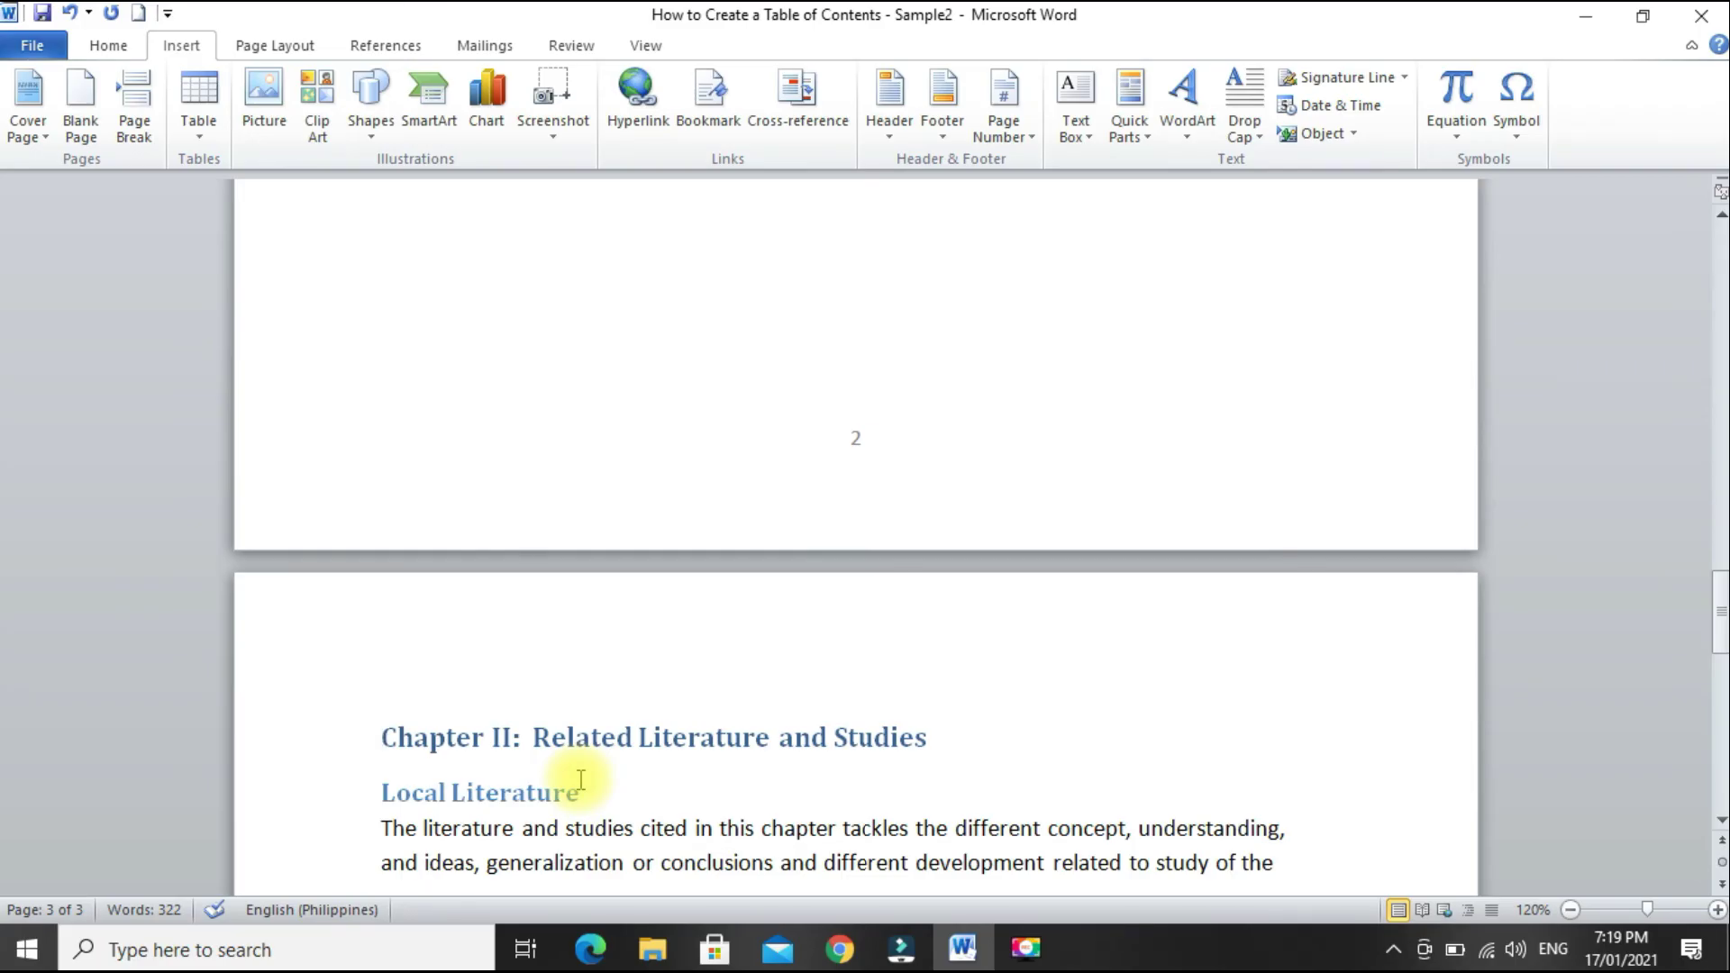
# - Select the whole document and set its font colour to Automatic (black)
pyautogui.scroll(6, 712, 523)
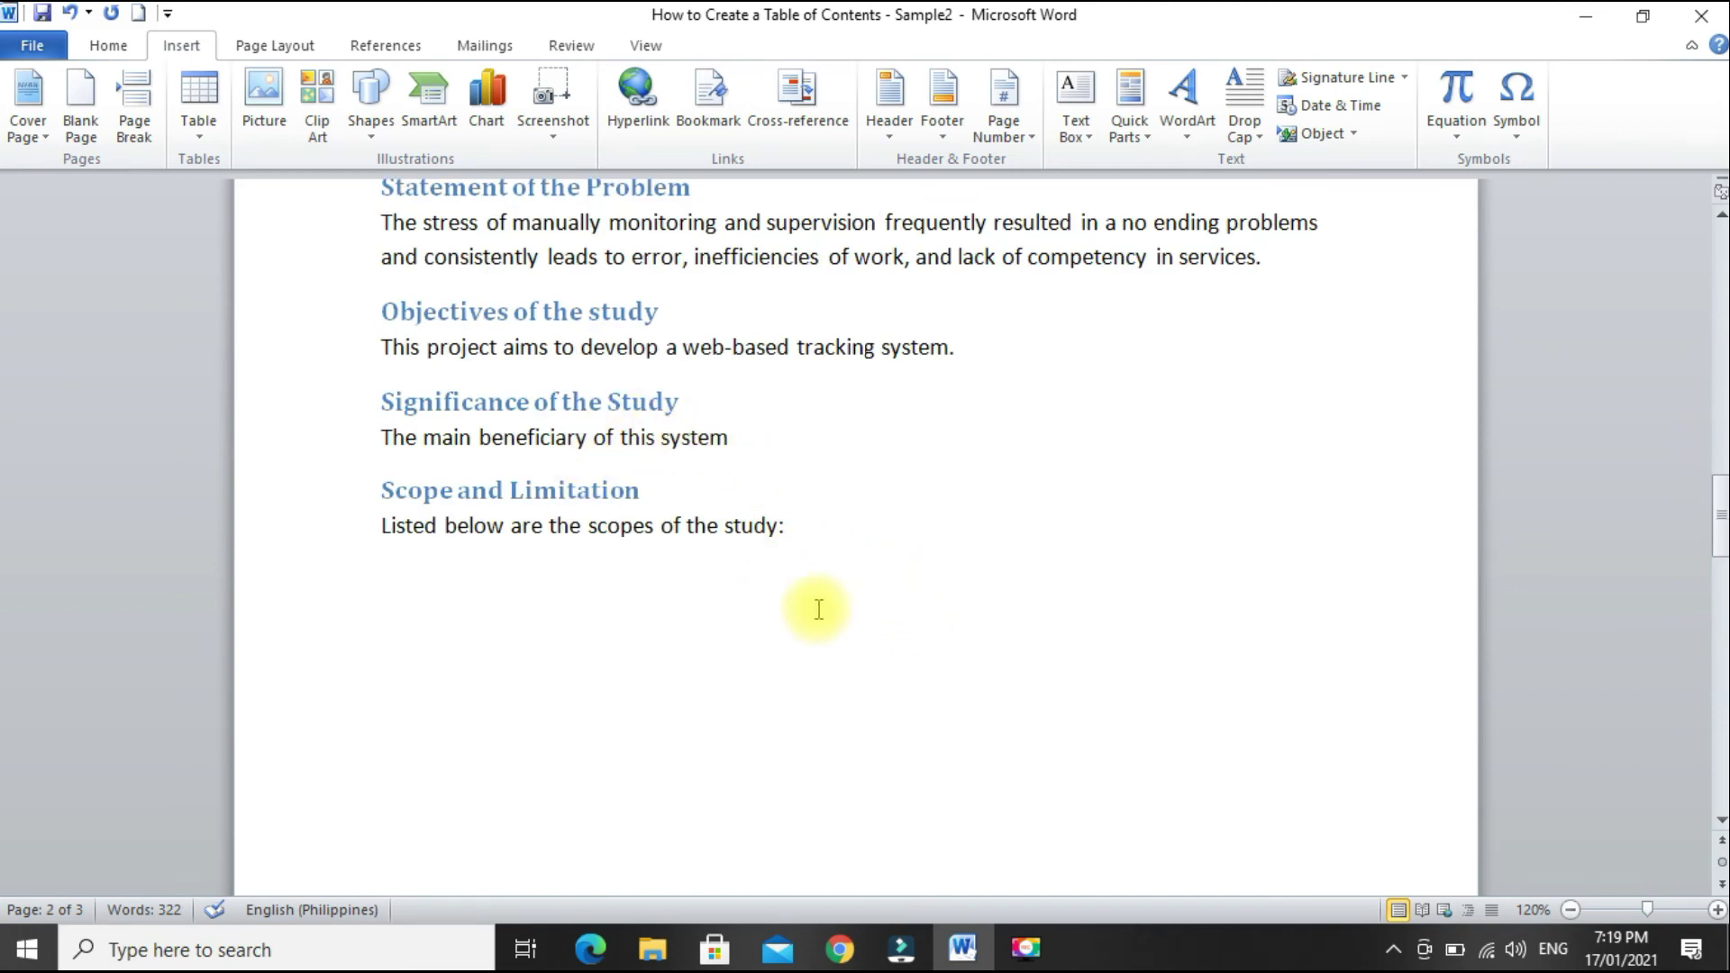
pyautogui.scroll(2, 818, 602)
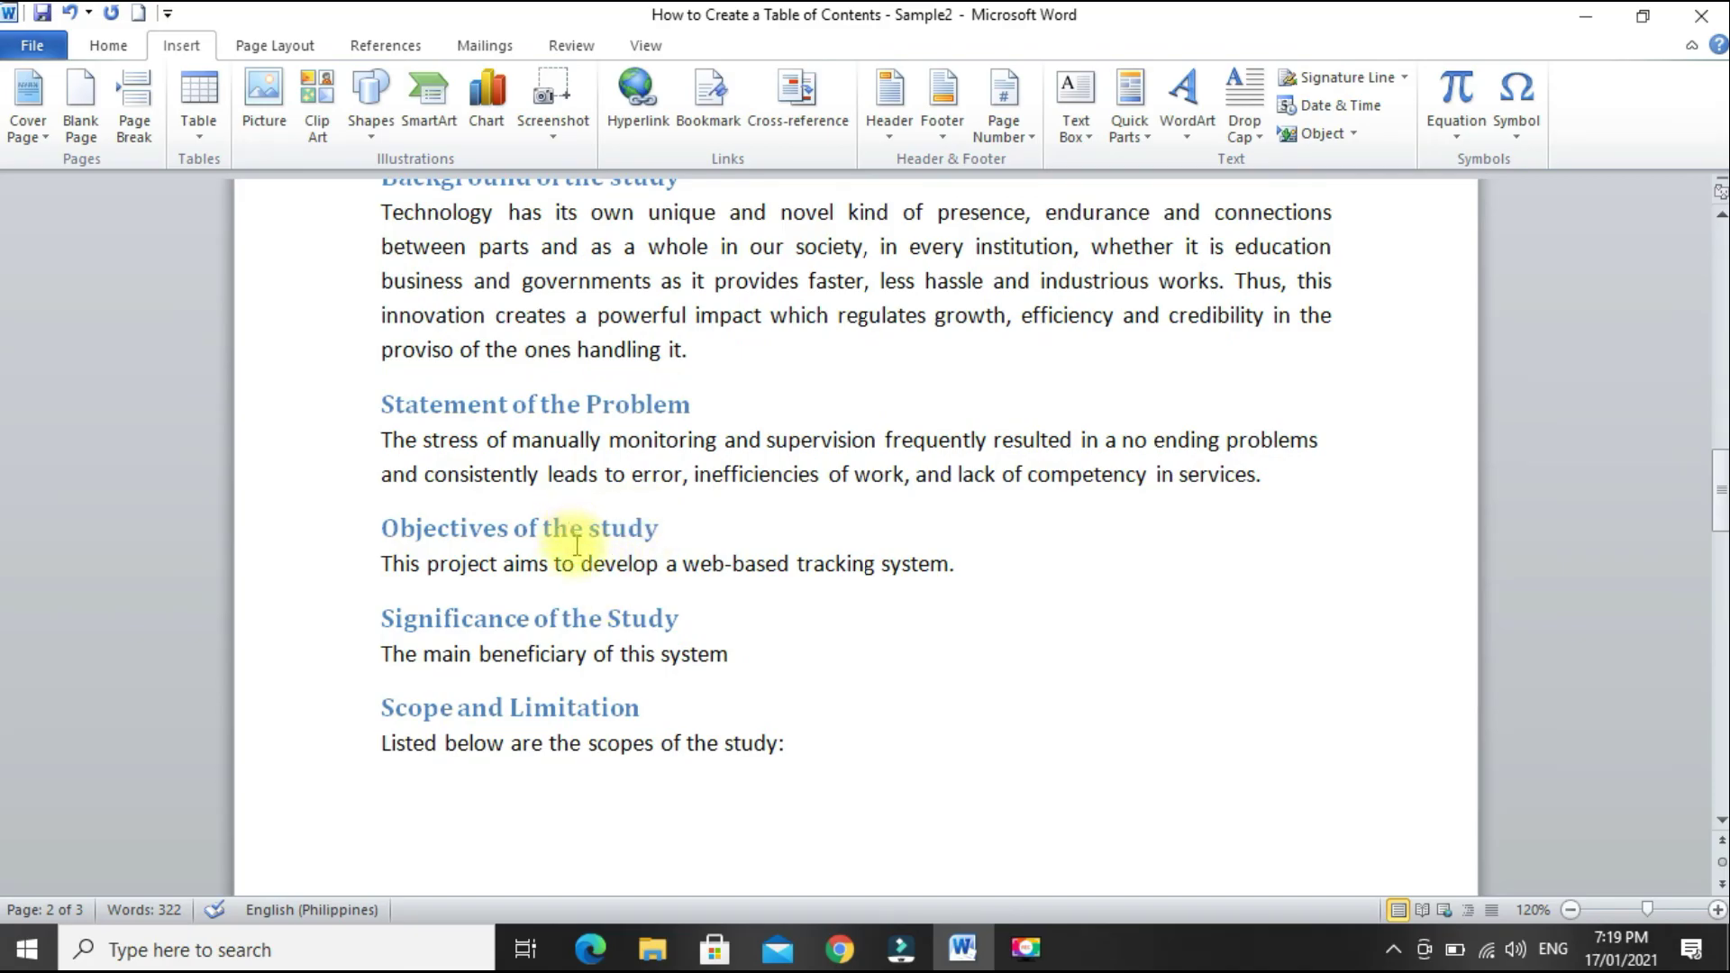
pyautogui.scroll(3, 748, 559)
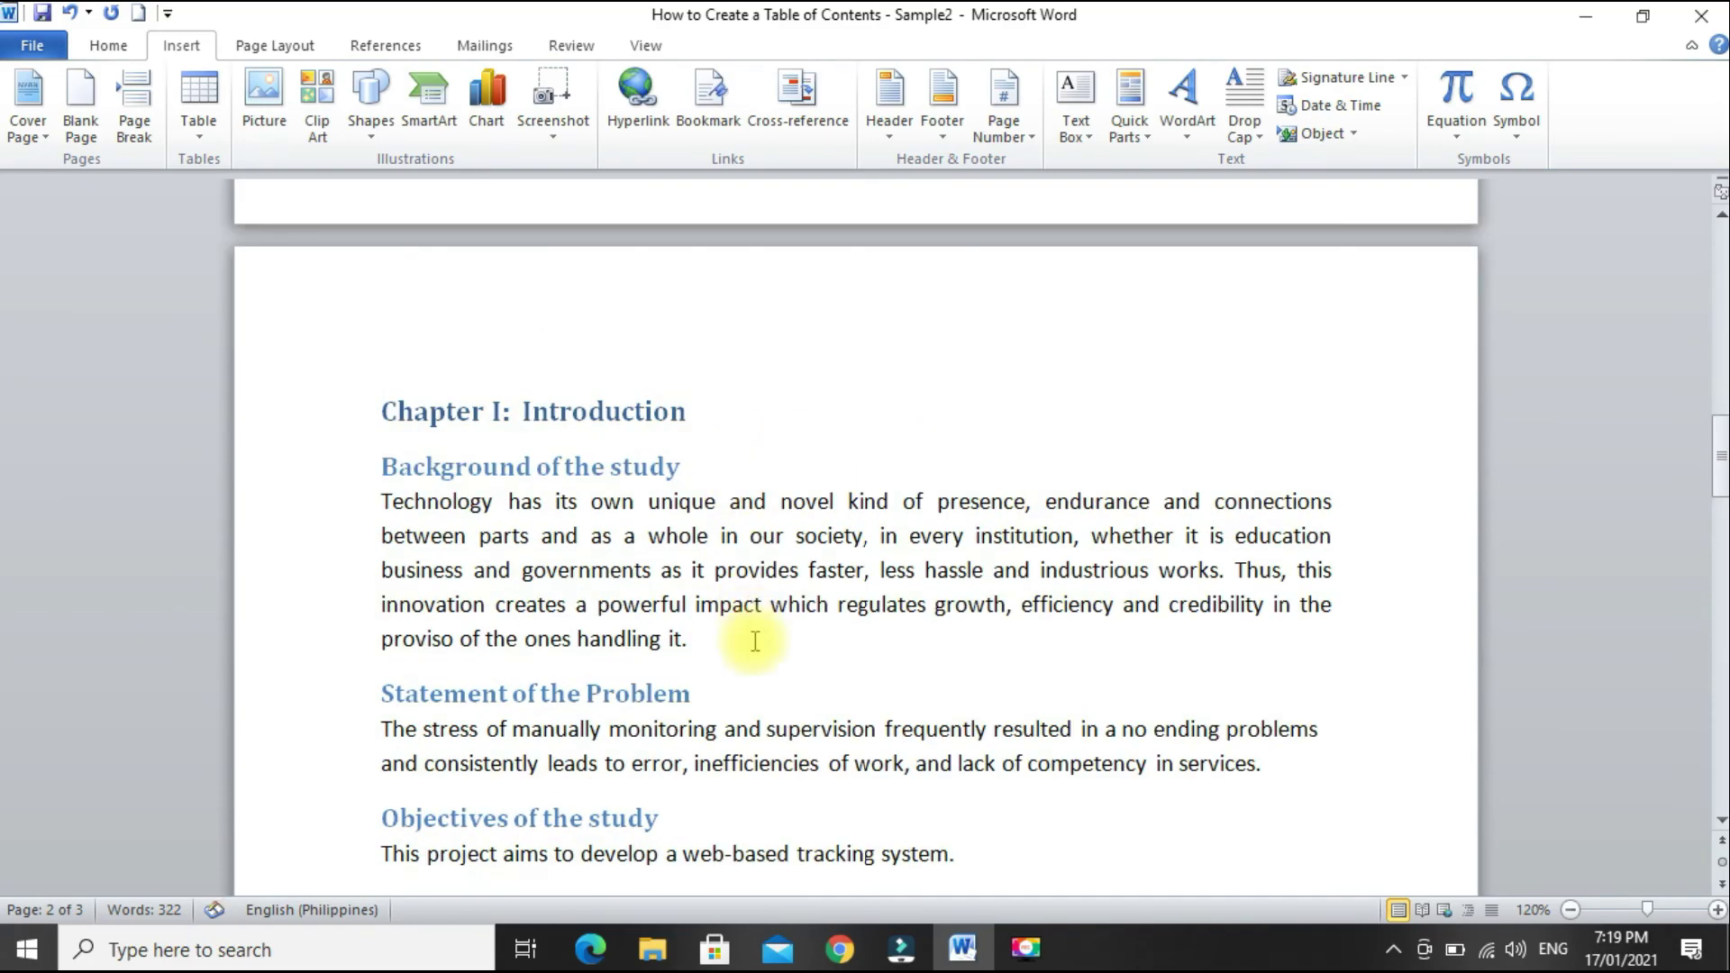
pyautogui.click(749, 569)
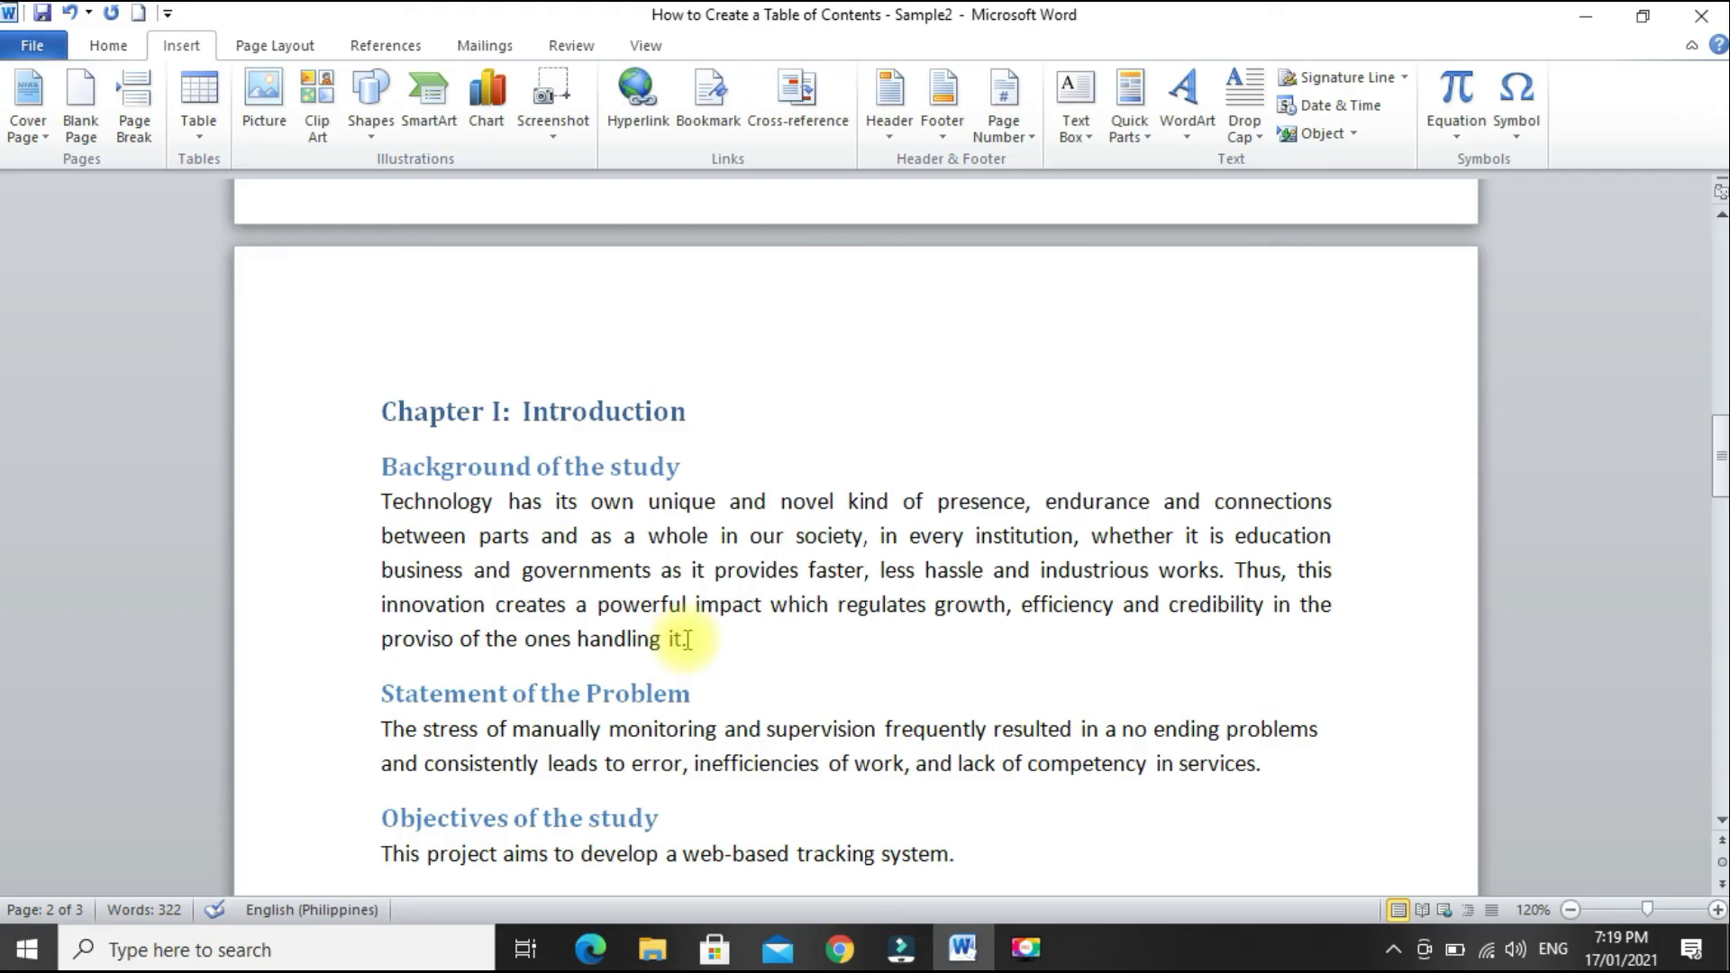
pyautogui.hotkey('ctrl', 'a')
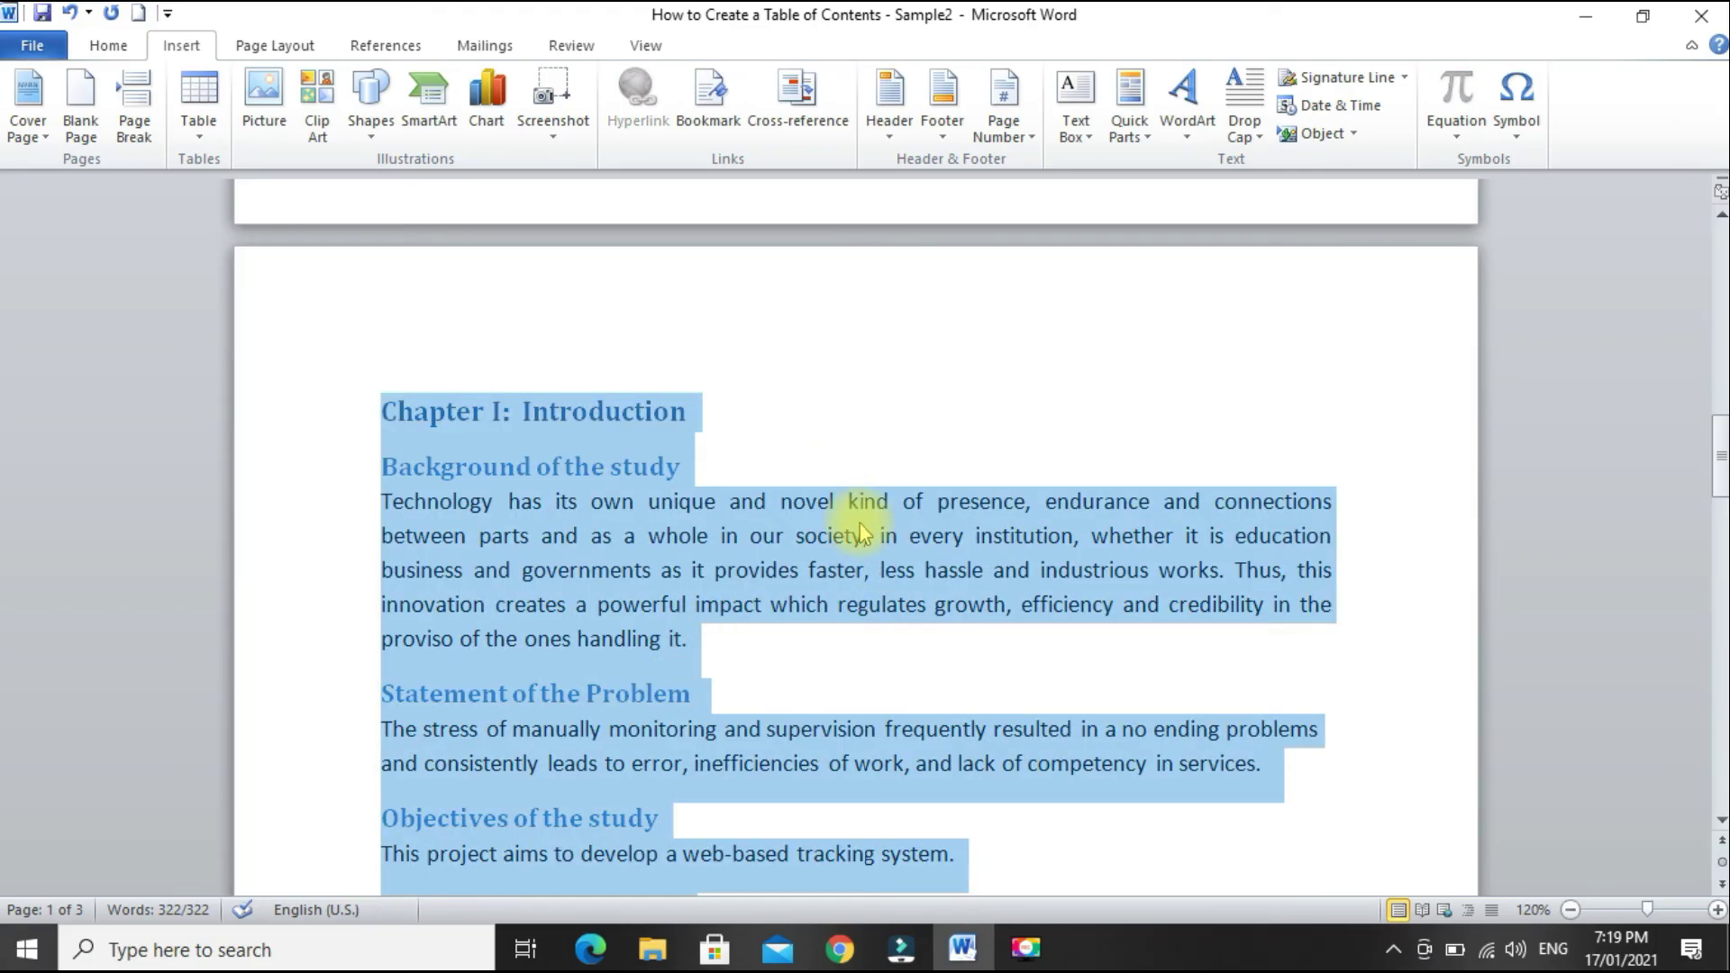
pyautogui.scroll(2, 863, 531)
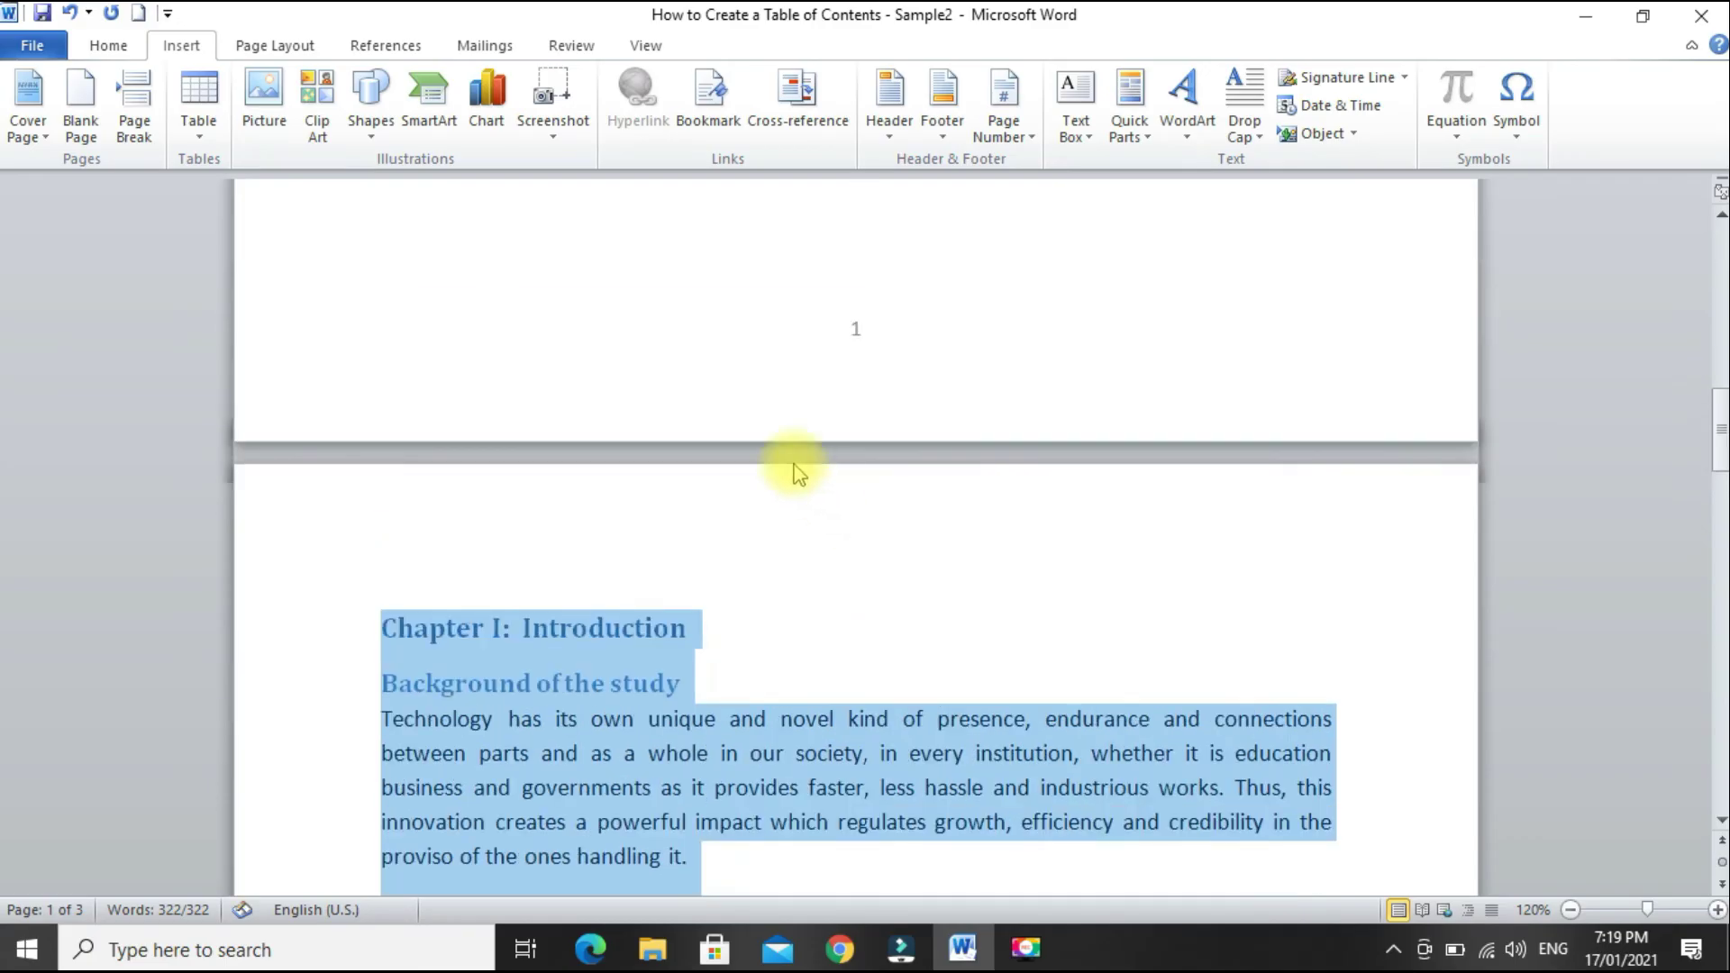
pyautogui.click(110, 49)
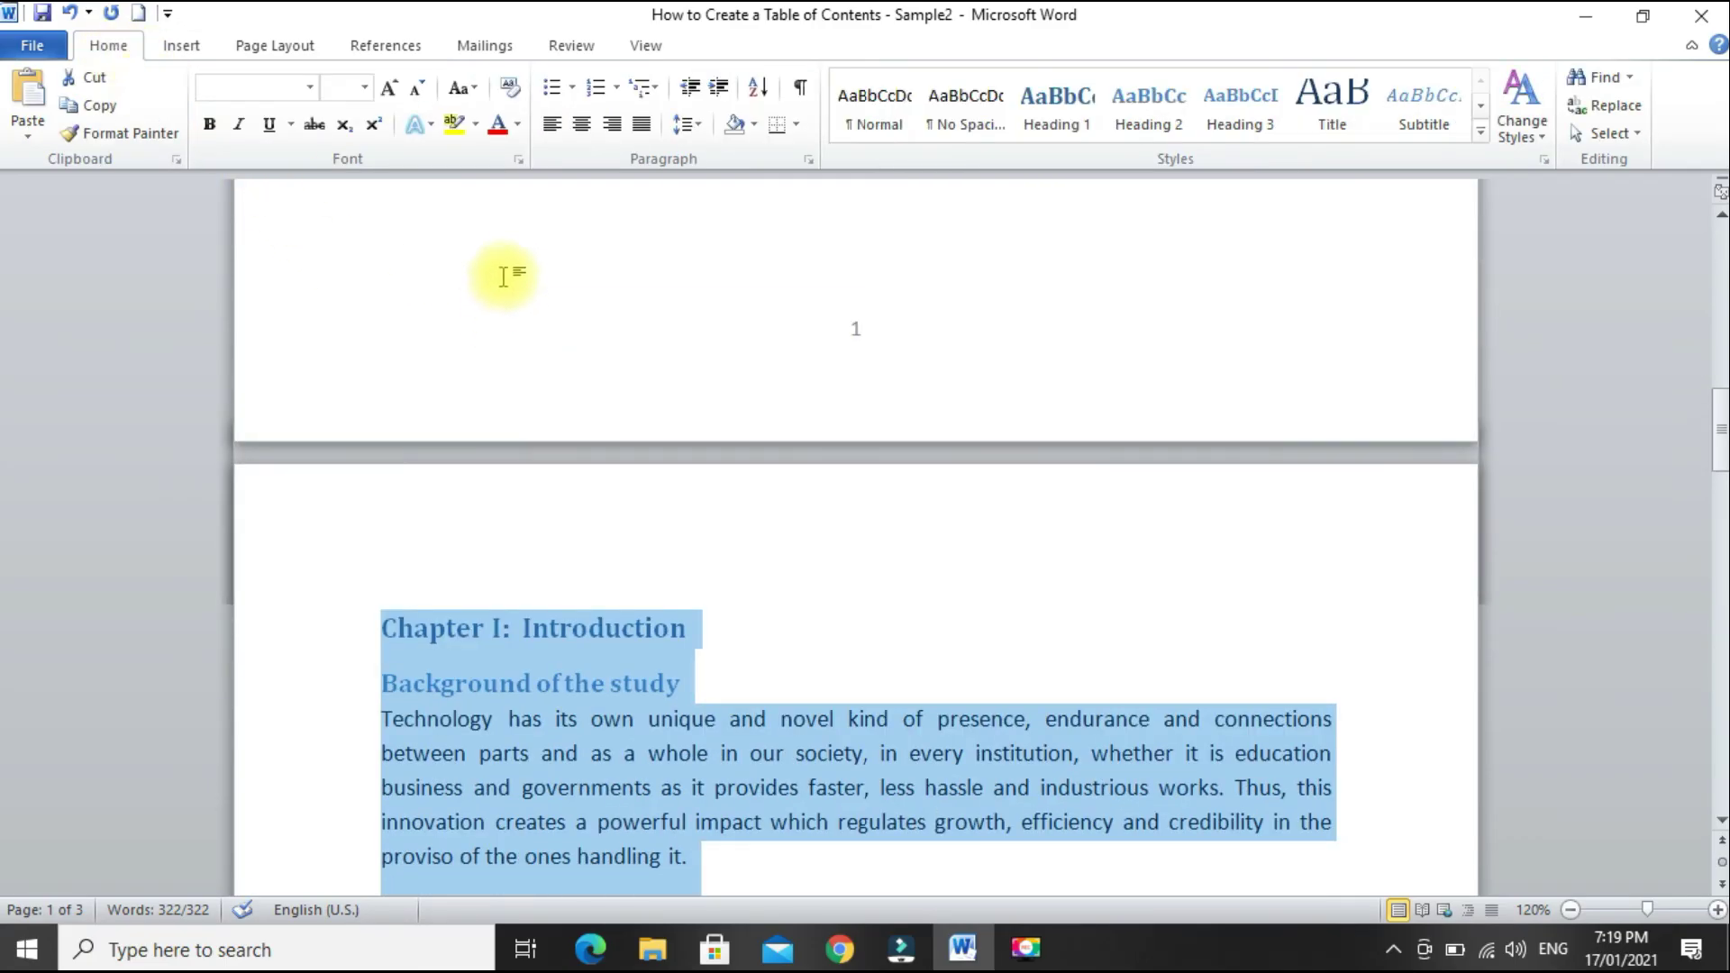
pyautogui.click(518, 126)
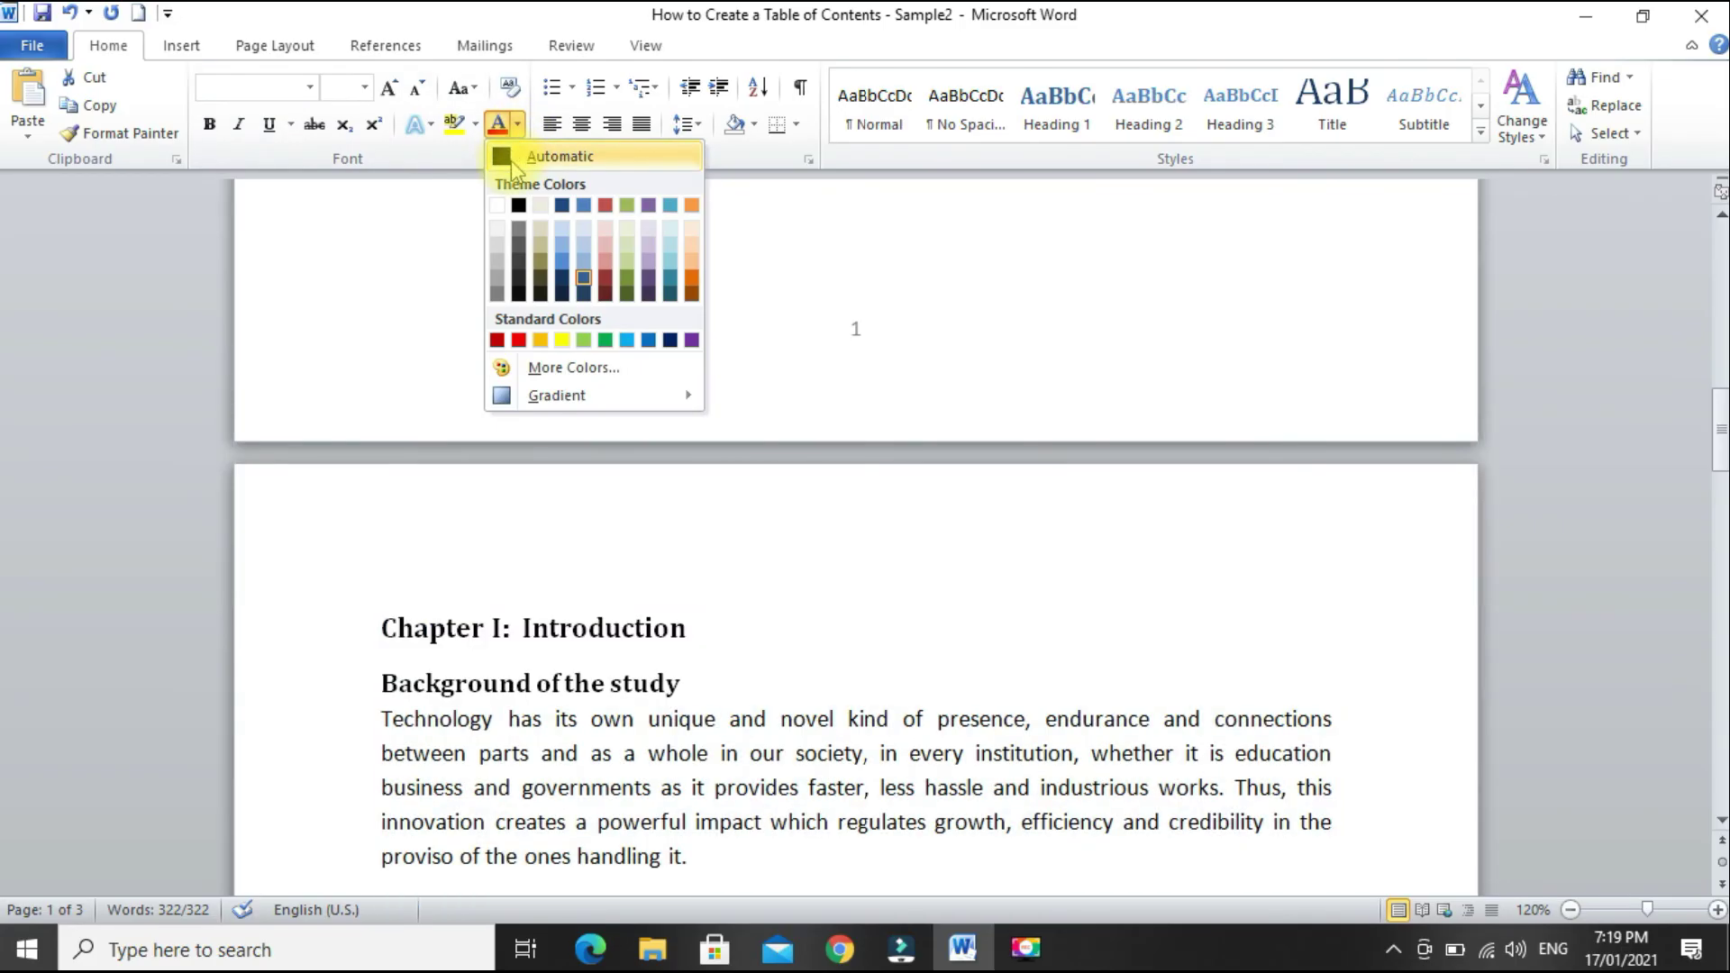
pyautogui.click(541, 259)
pyautogui.click(892, 694)
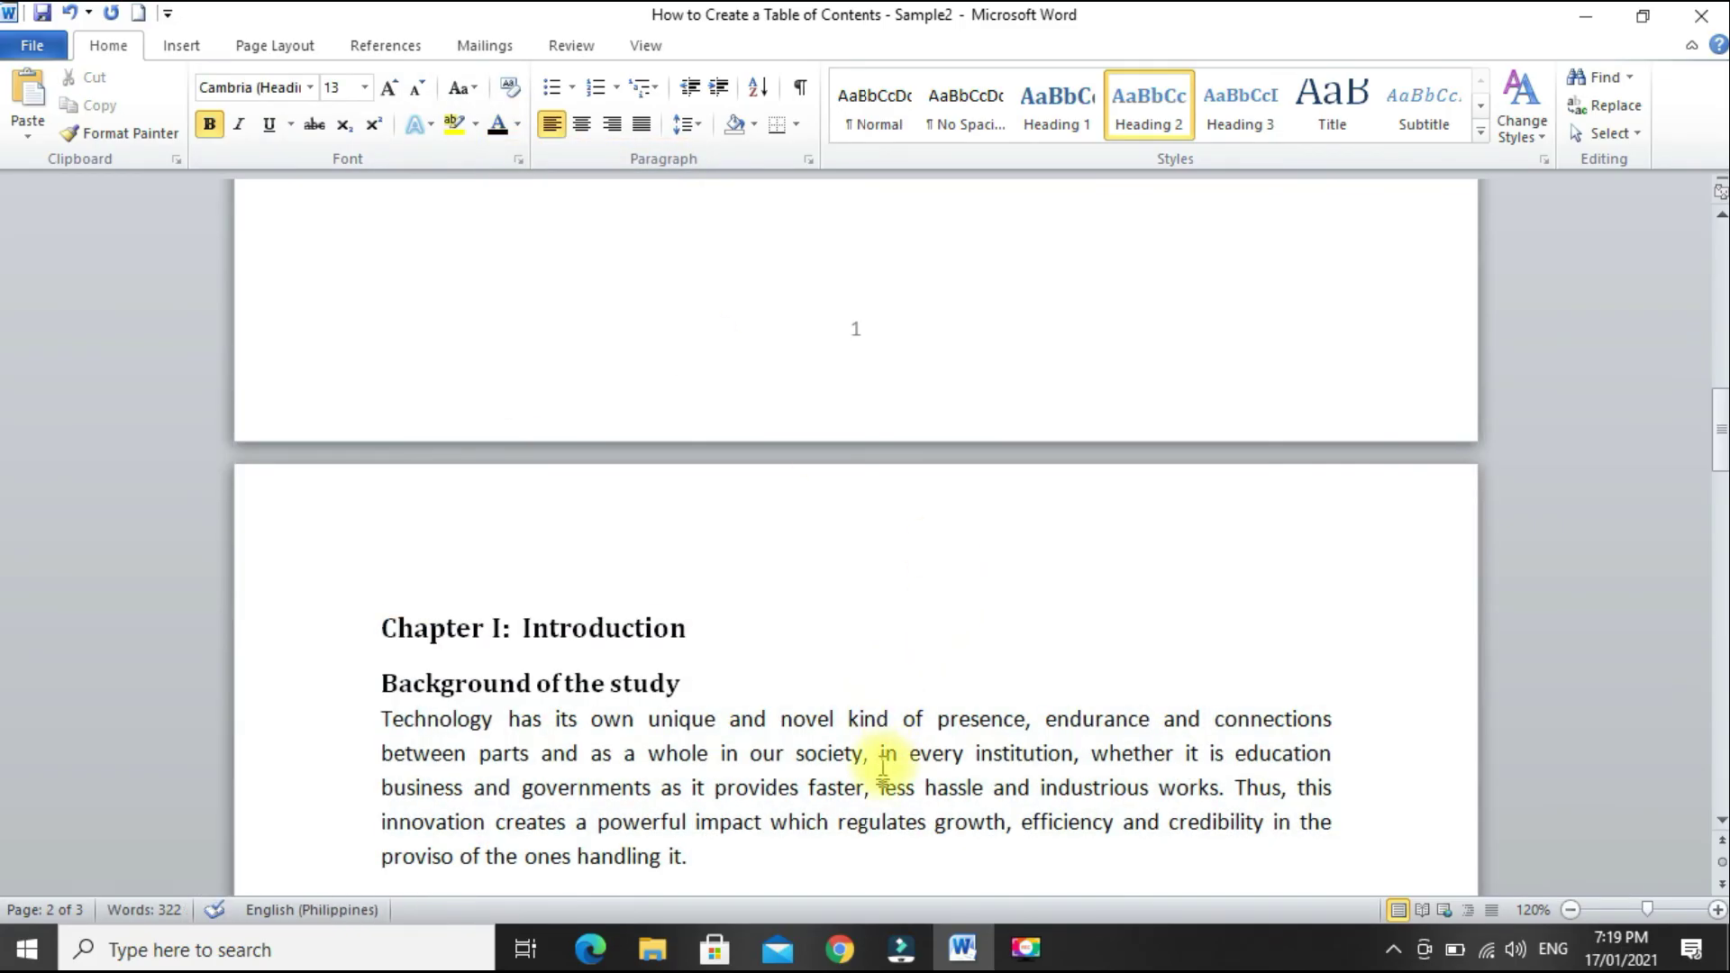
pyautogui.scroll(8, 883, 685)
pyautogui.scroll(2, 853, 715)
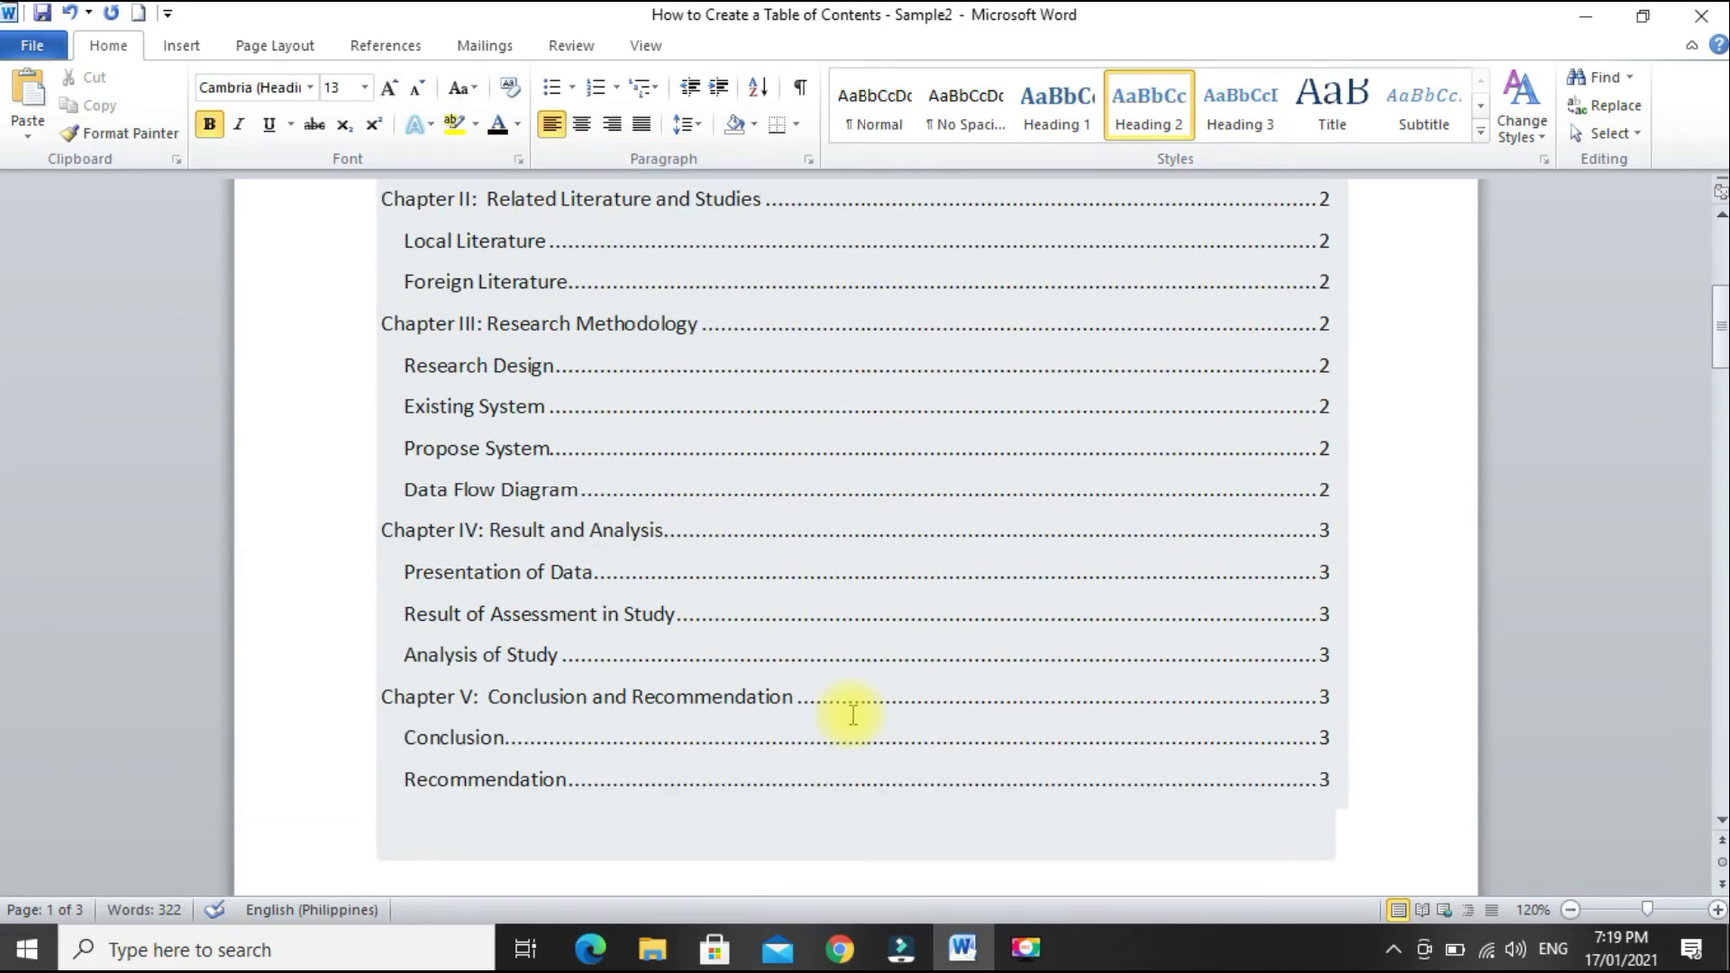
pyautogui.scroll(5, 938, 656)
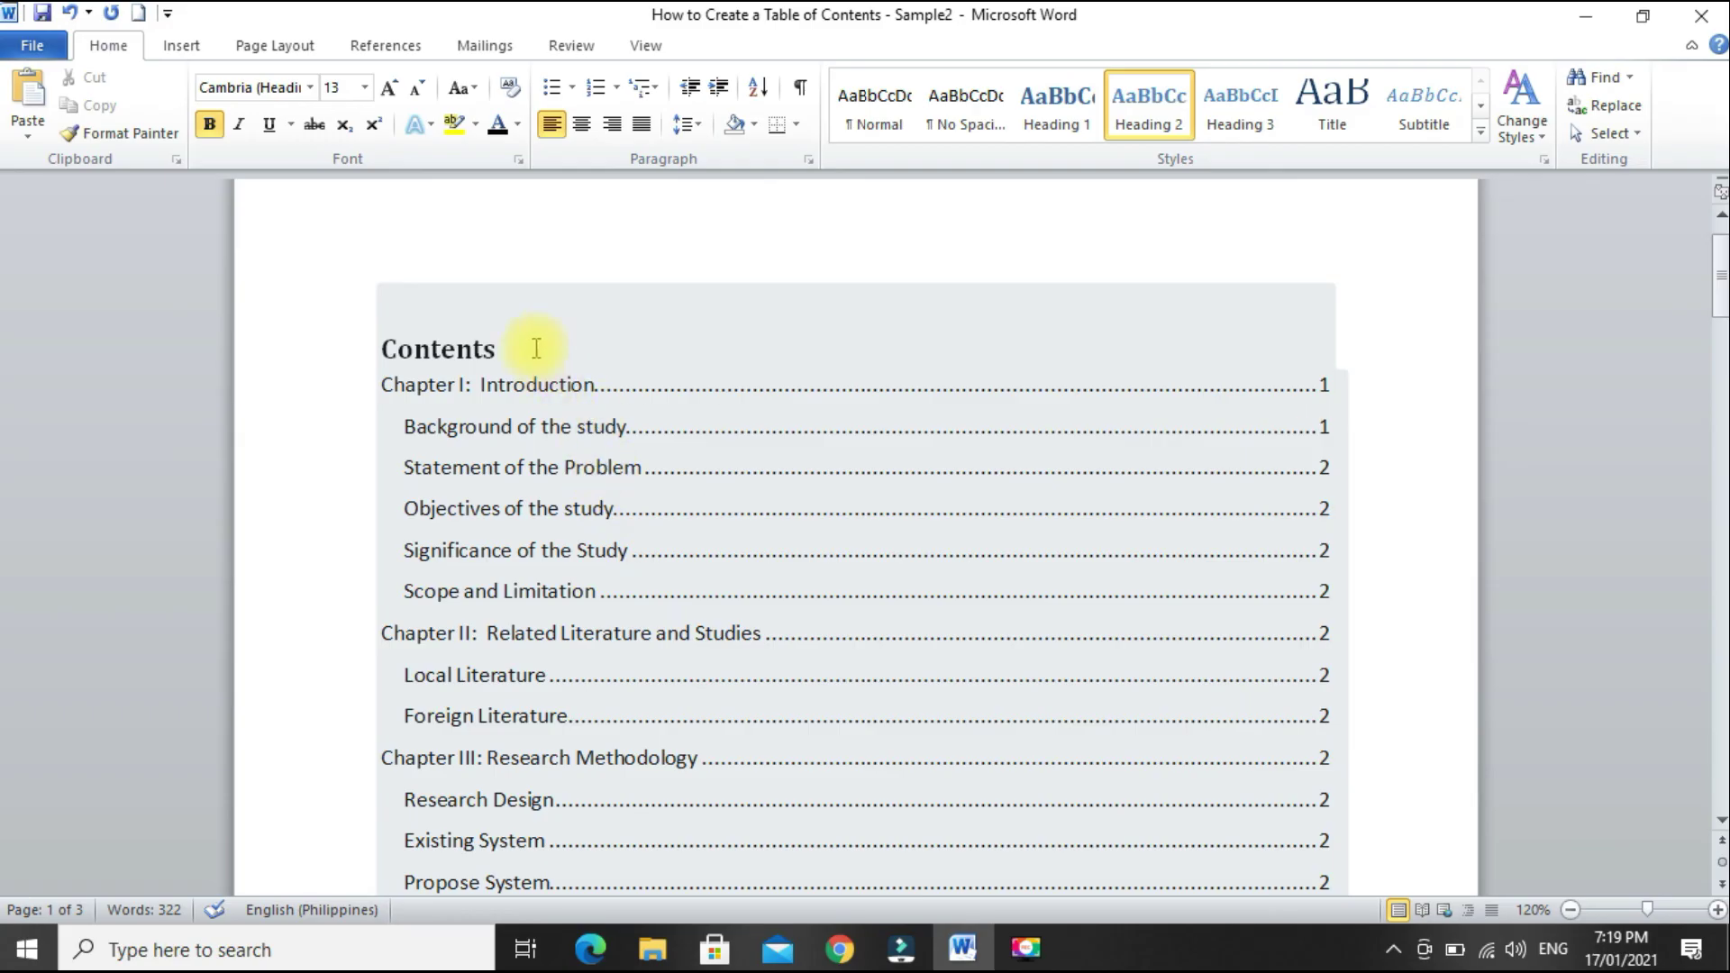
# - Rename the contents heading to 'Table of Contents' and add an empty line below it
pyautogui.click(512, 347)
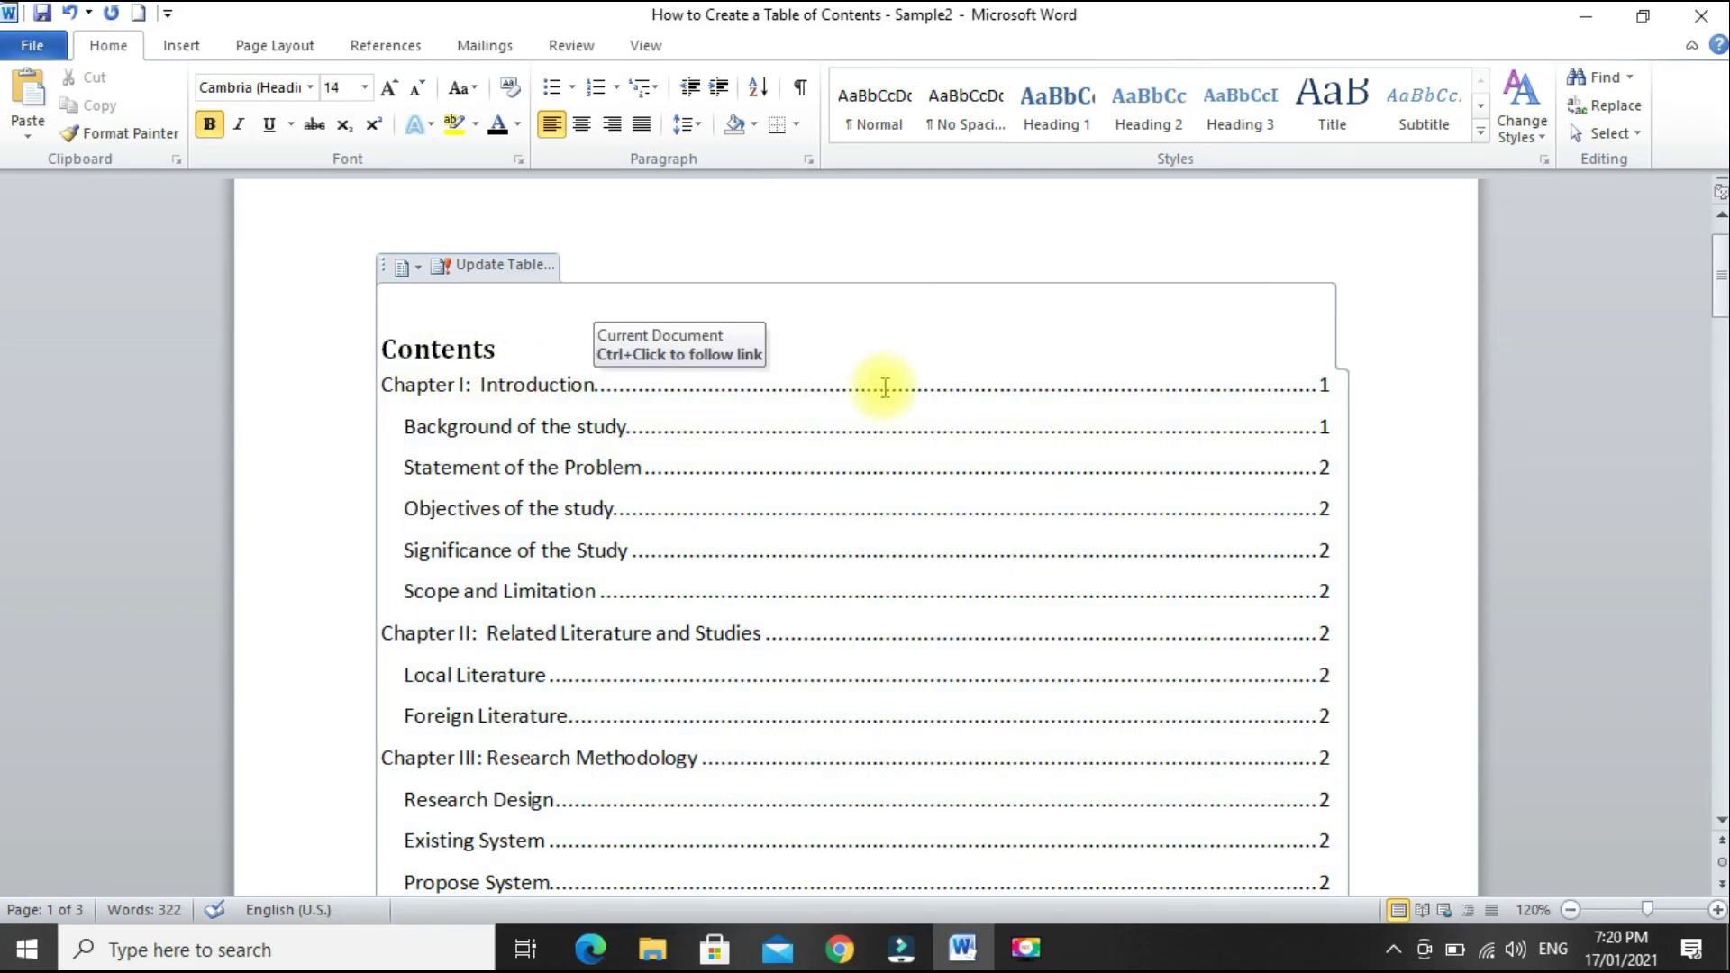
pyautogui.write('Table')
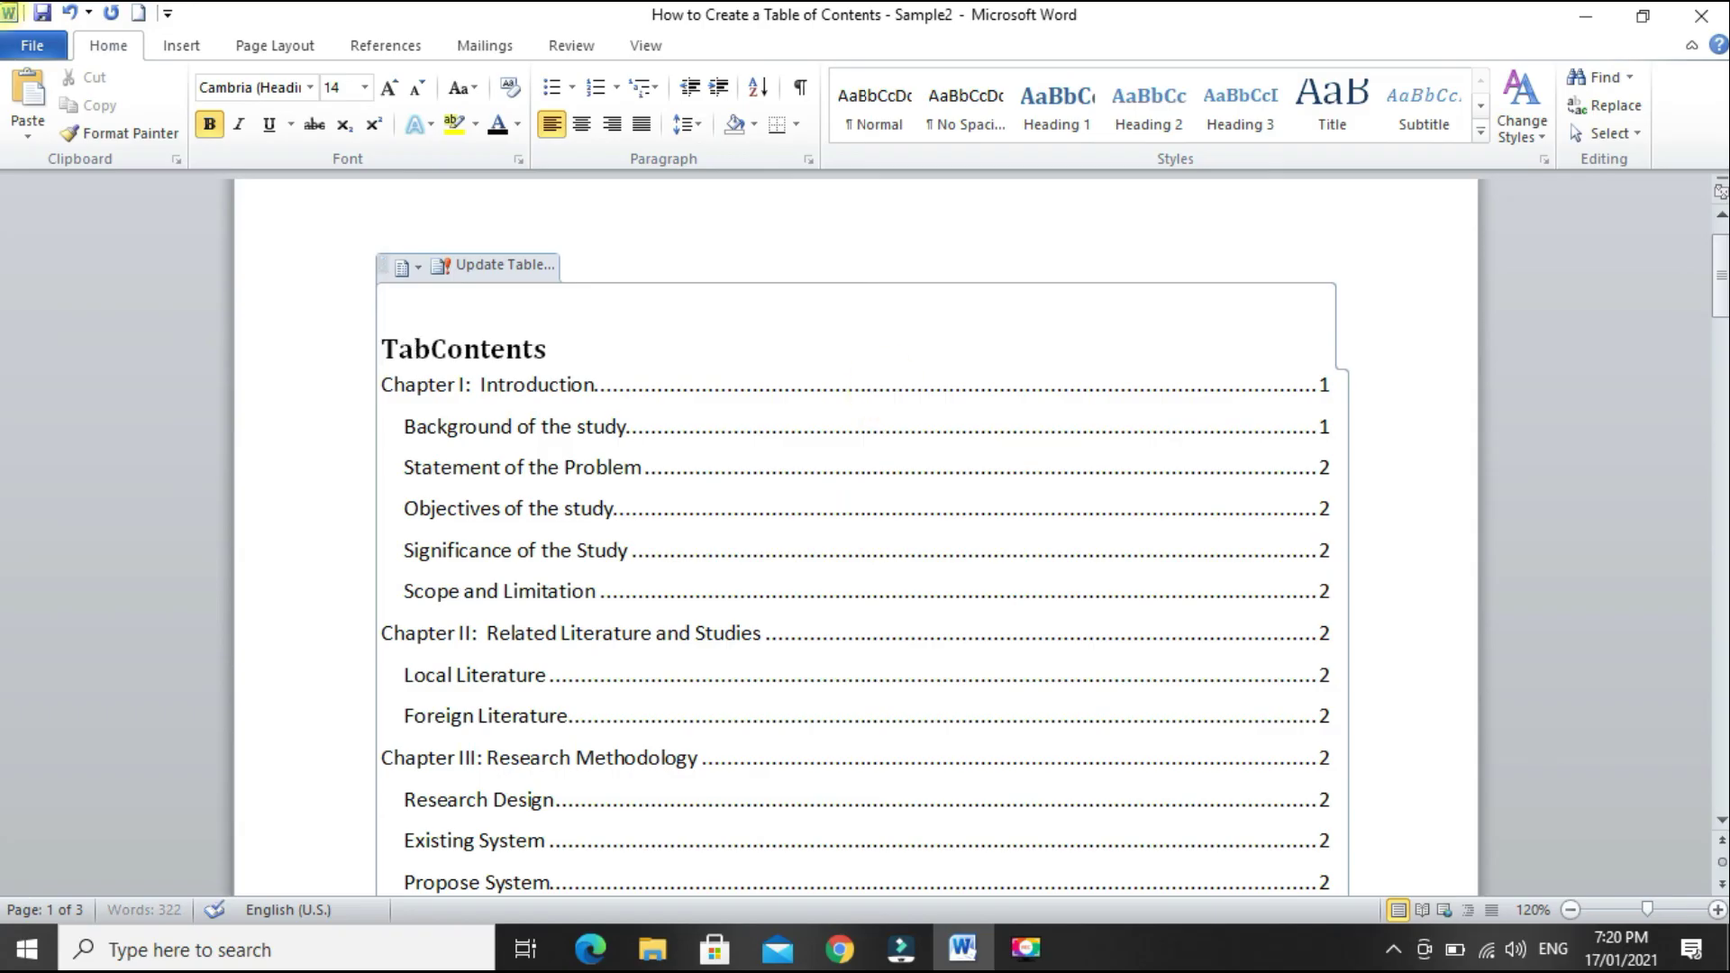
pyautogui.write(' of')
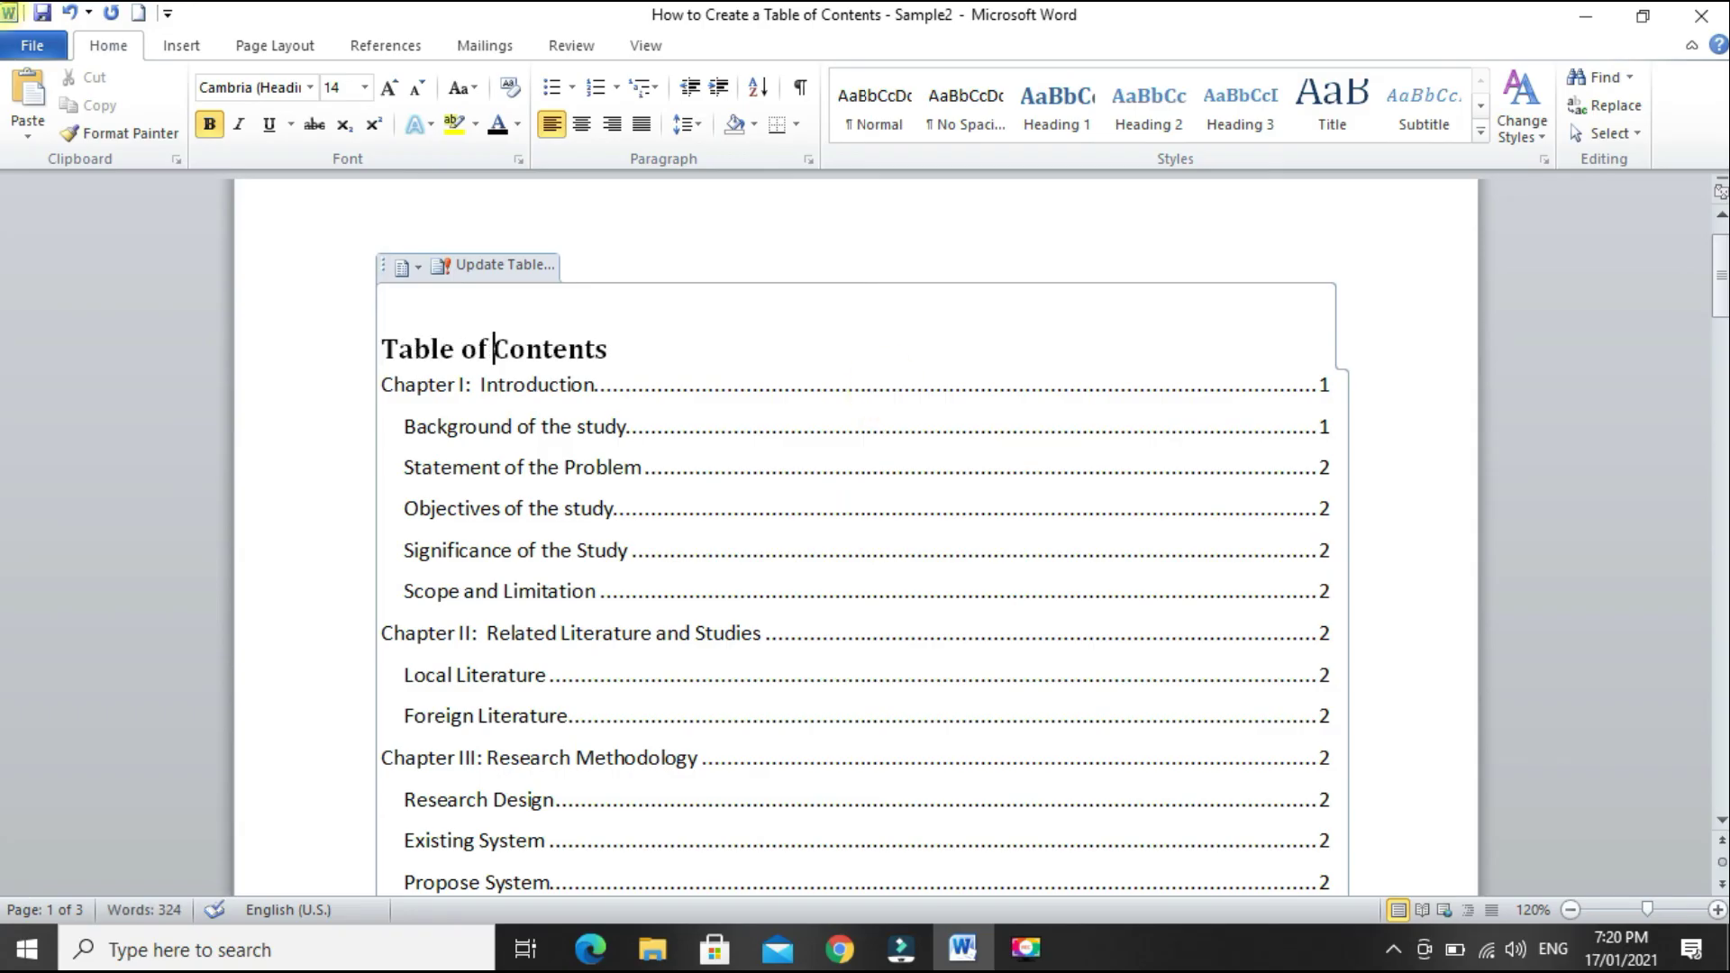
pyautogui.press('Return')
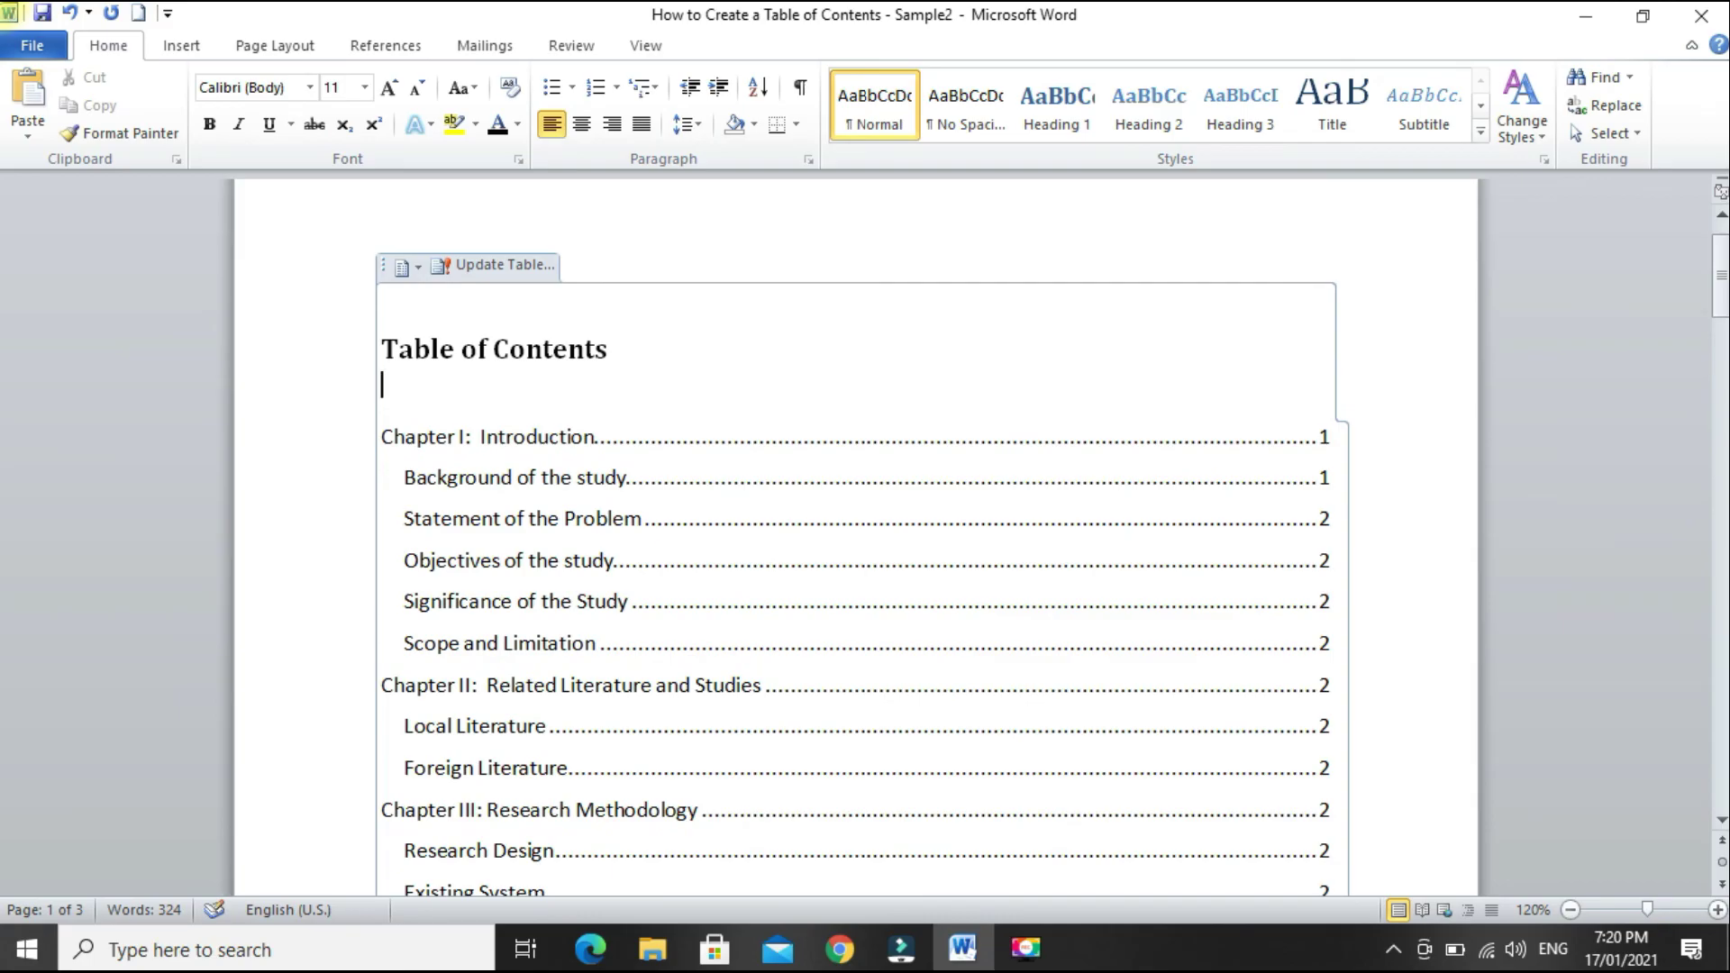
pyautogui.scroll(-7, 800, 472)
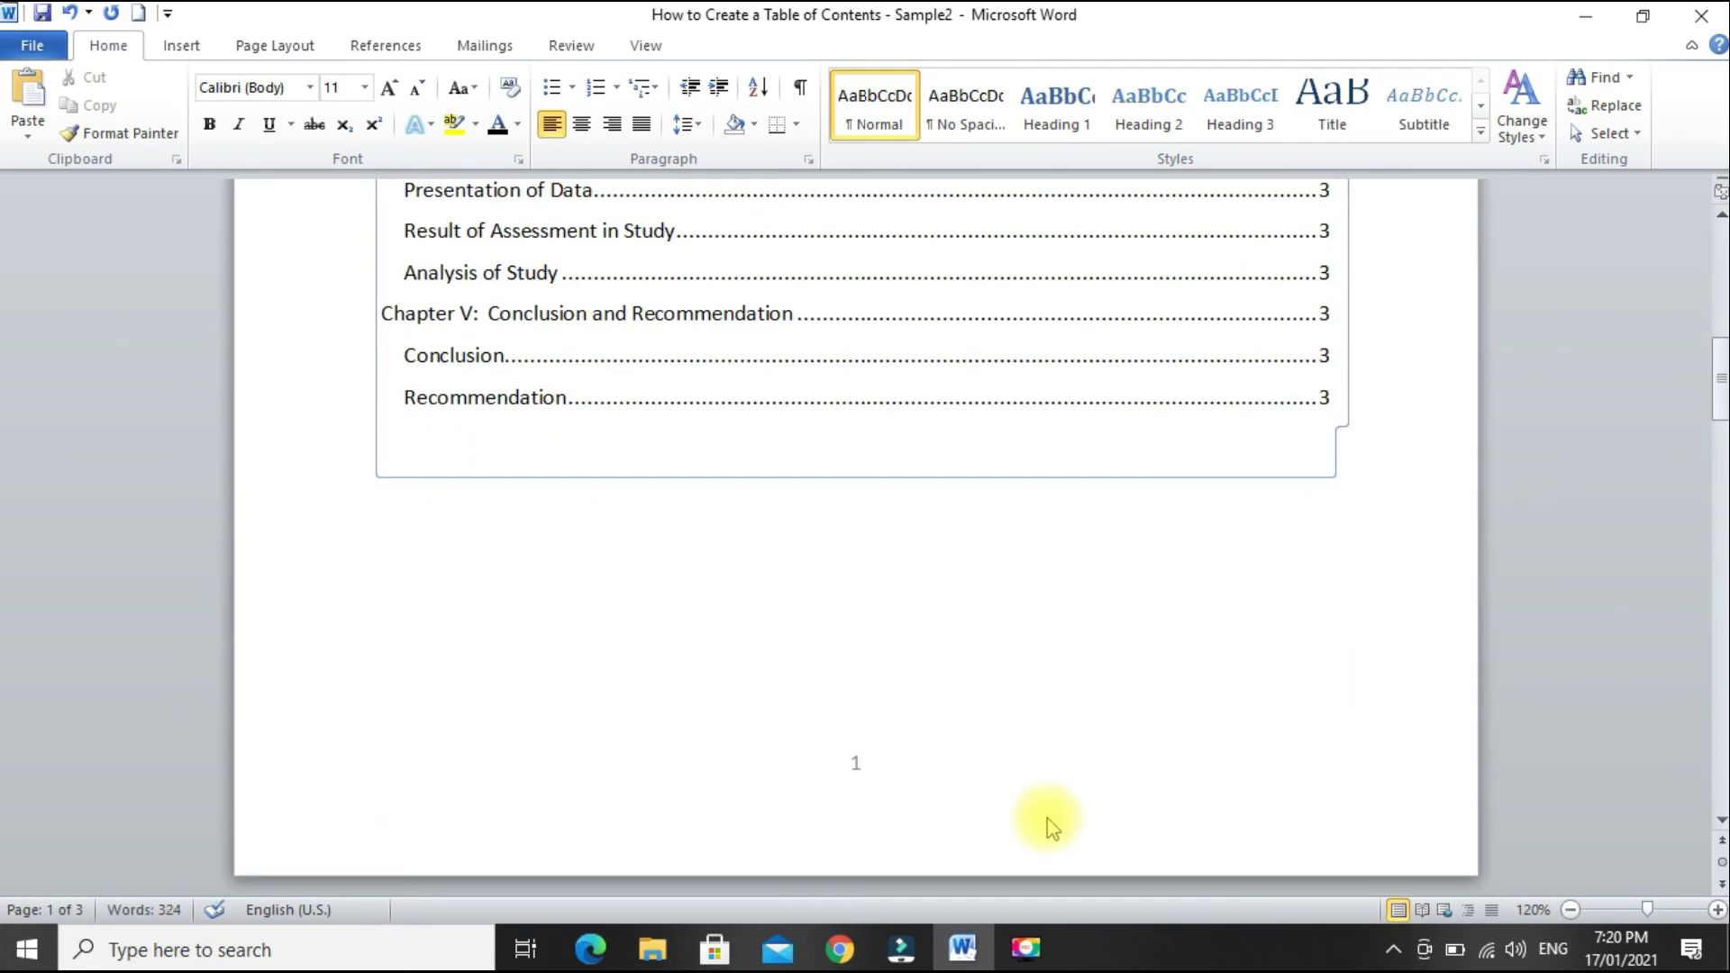
pyautogui.click(946, 734)
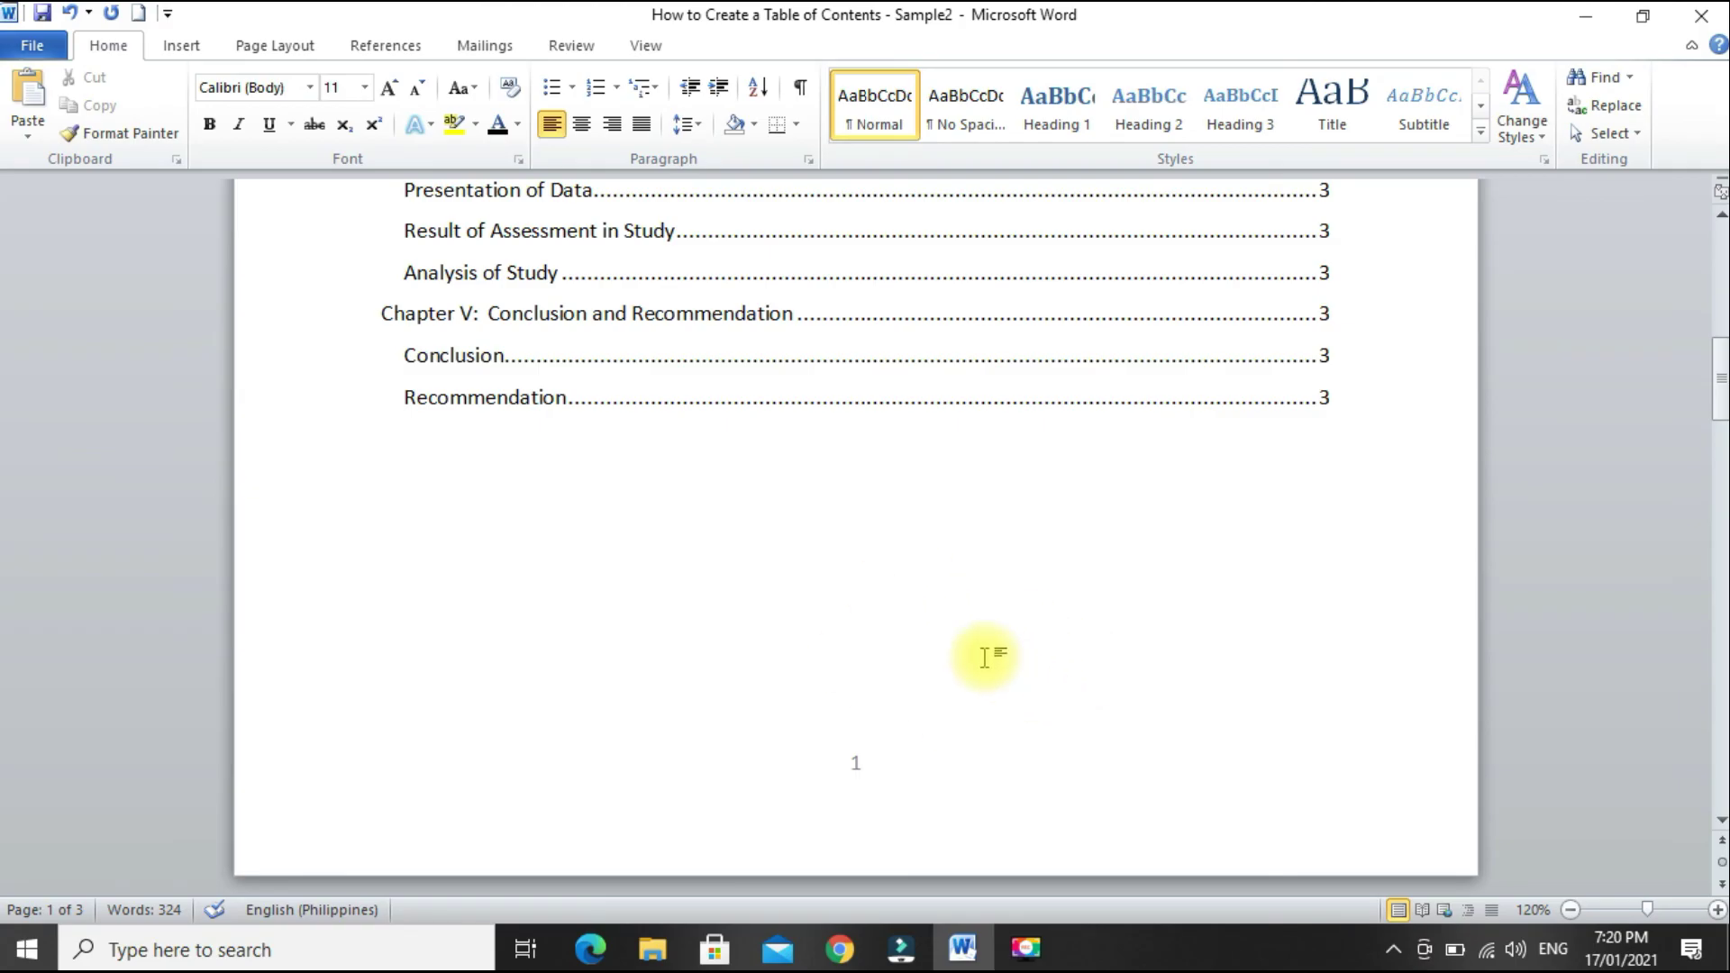
pyautogui.scroll(8, 823, 483)
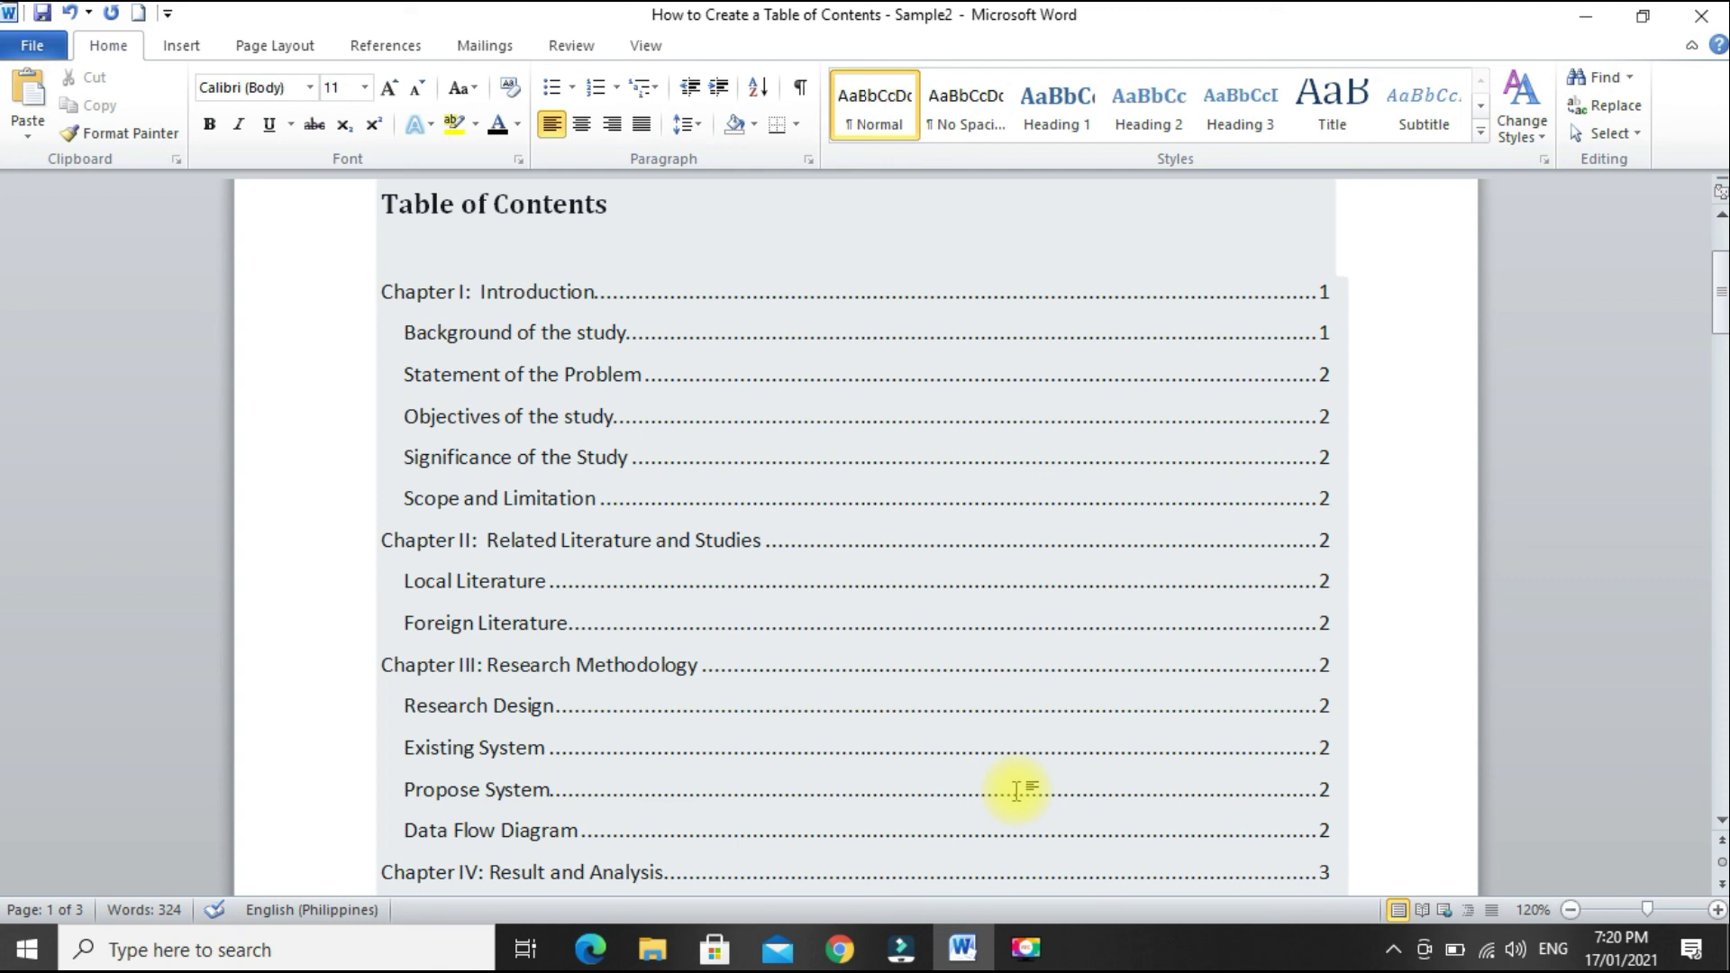
pyautogui.scroll(-3, 1017, 811)
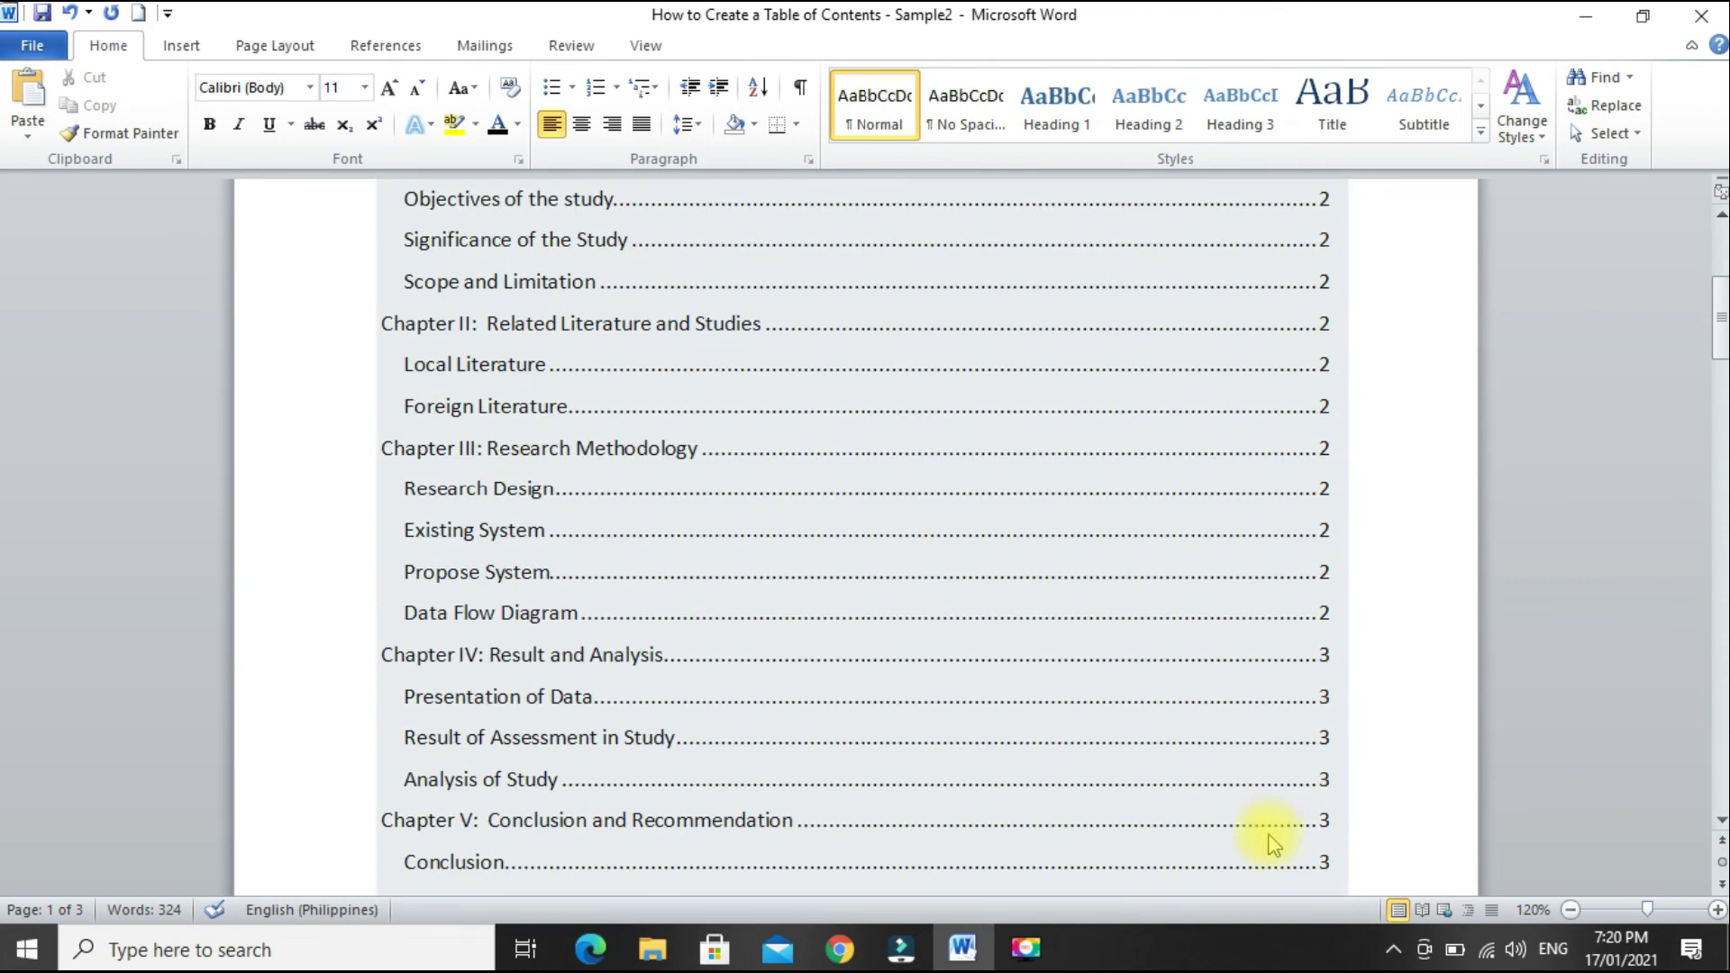